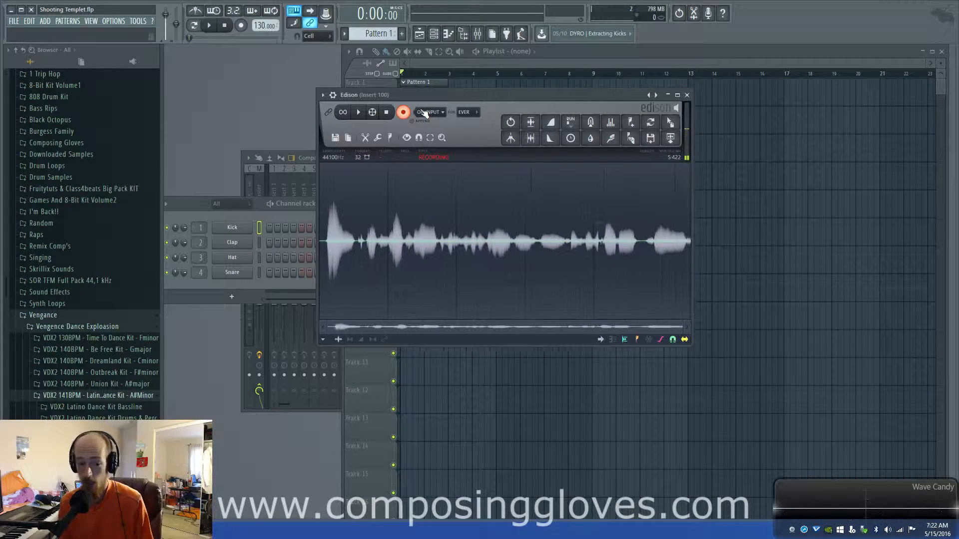
- Switch to the "SD Harmor 4 - Wobble Bass" project and play its playlist loop, stopping after listening
mouse_move(260, 530)
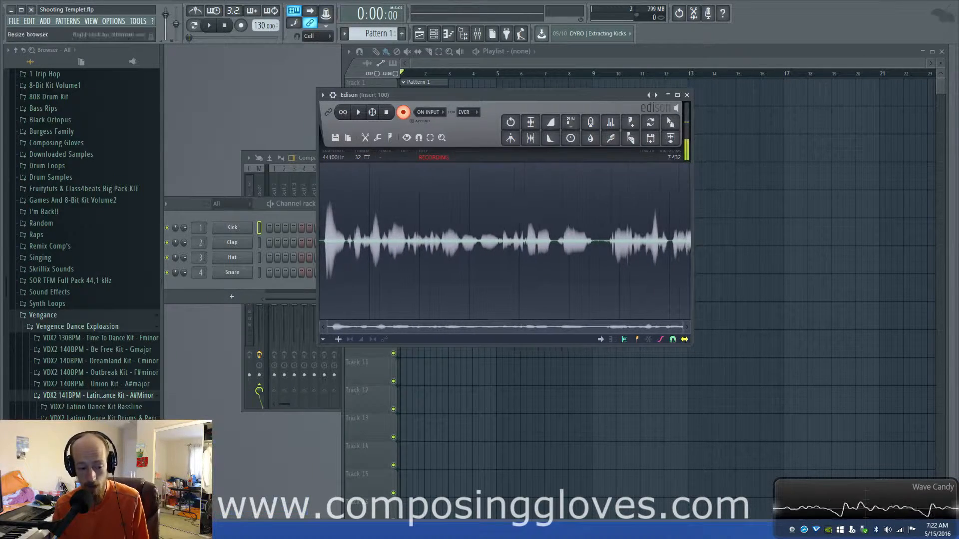
click(240, 496)
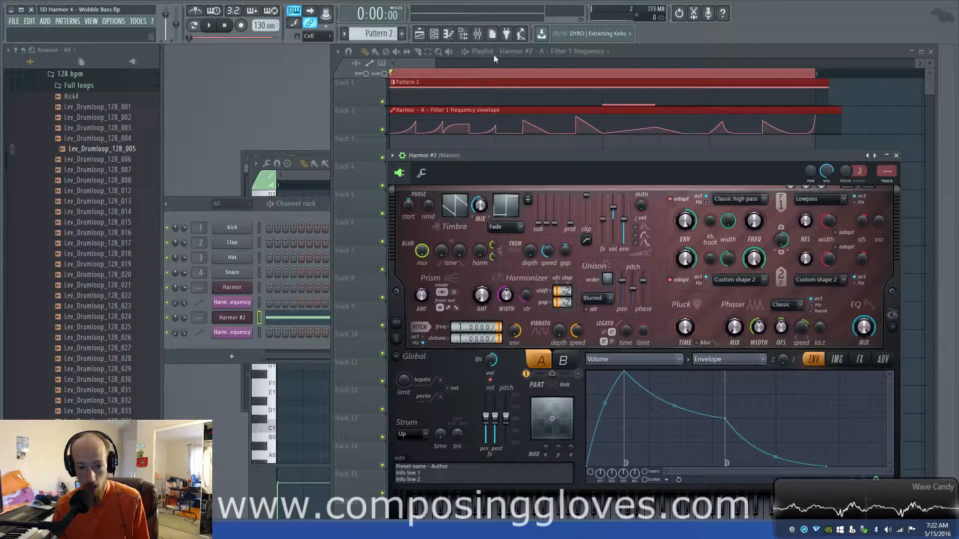
click(419, 61)
key(space)
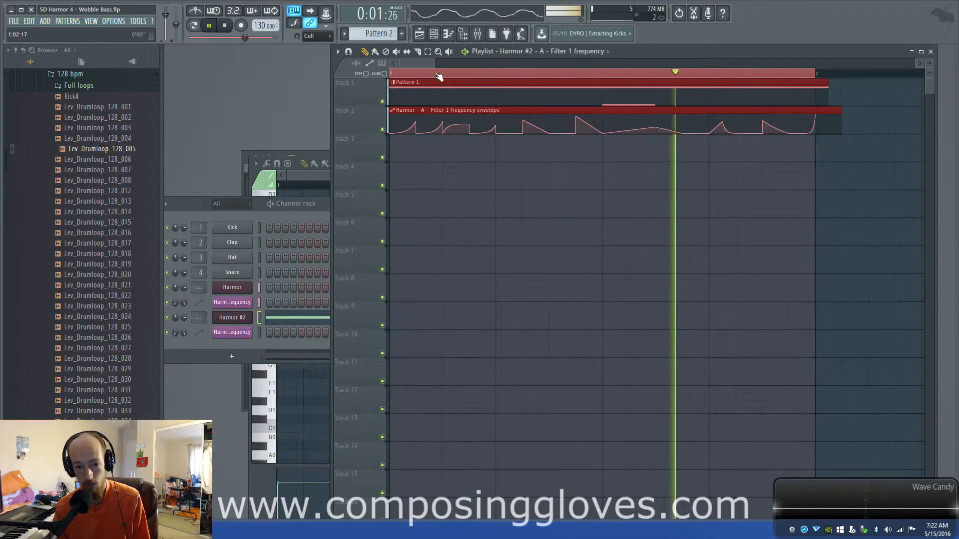
key(space)
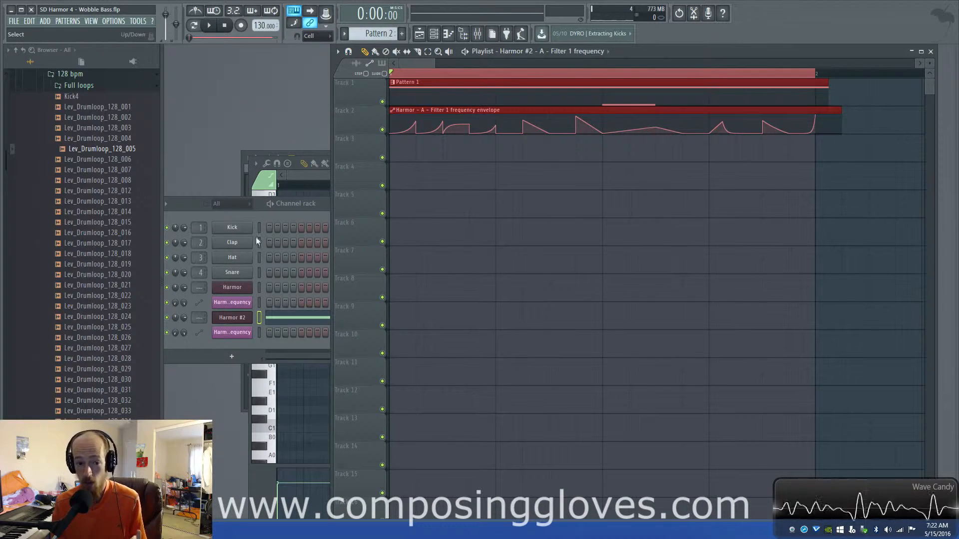
click(268, 214)
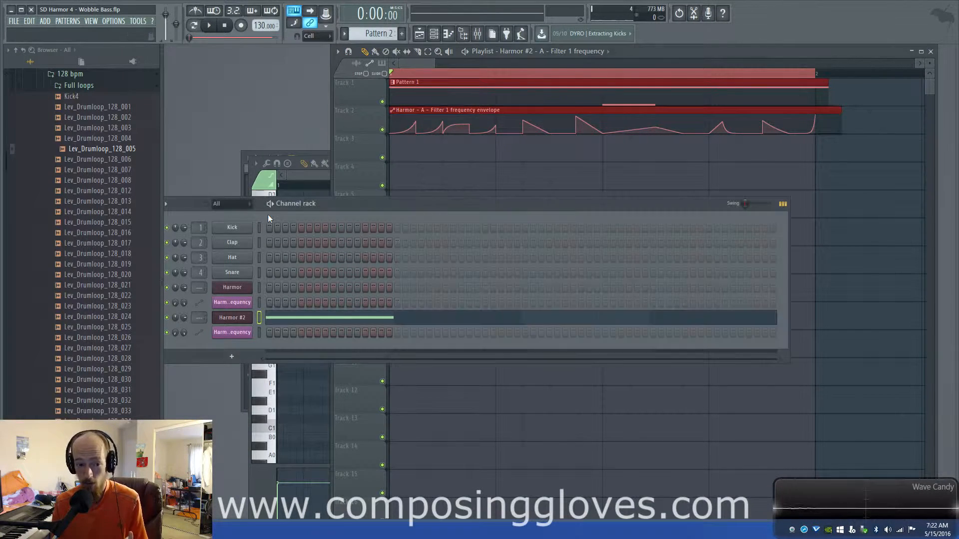
click(232, 318)
drag(648, 161, 494, 86)
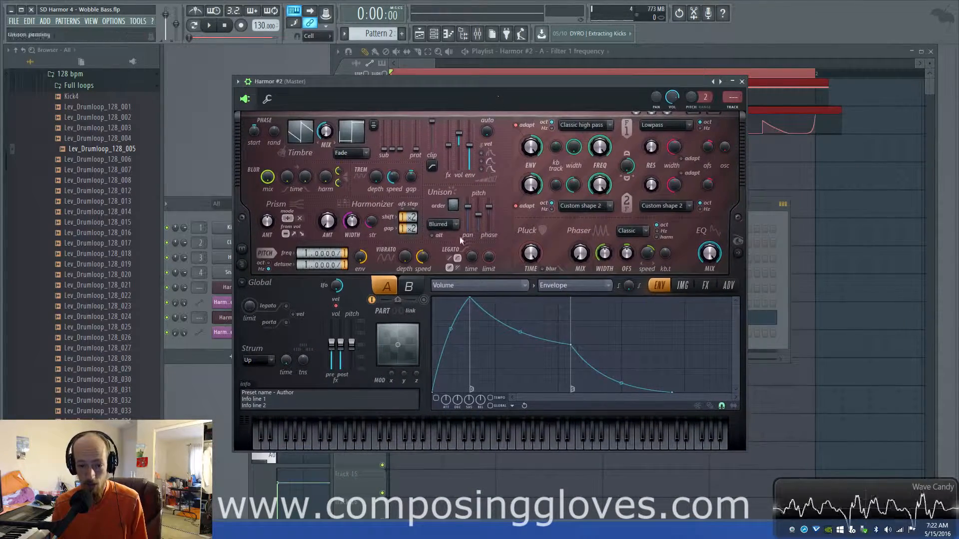
click(741, 81)
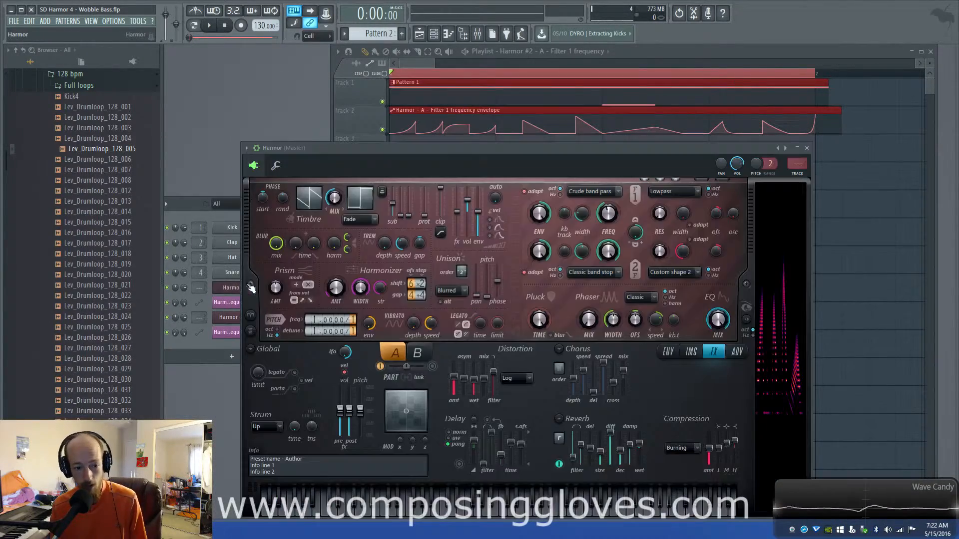
- Open the first Harmor synth, move its window fully into view, and briefly play the loop
click(231, 287)
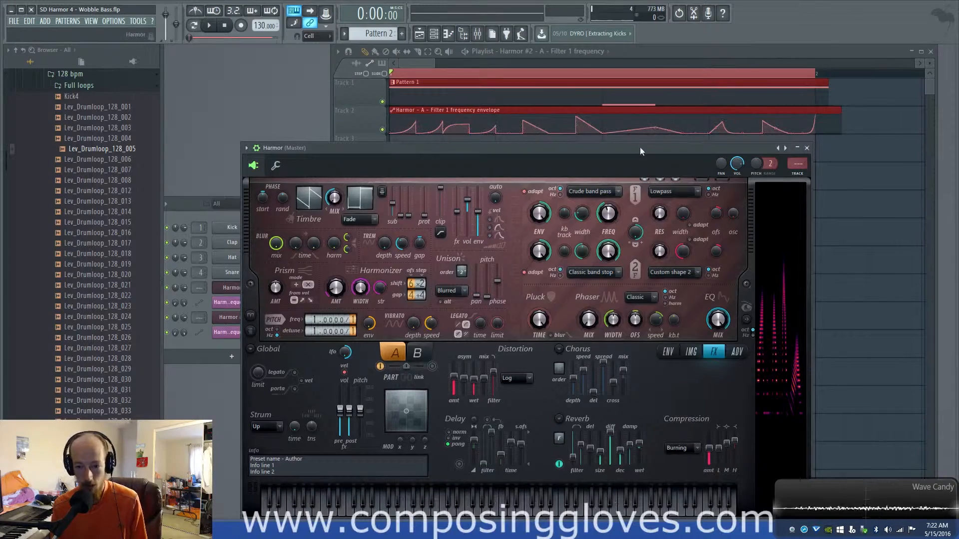
drag(640, 146, 626, 99)
key(space)
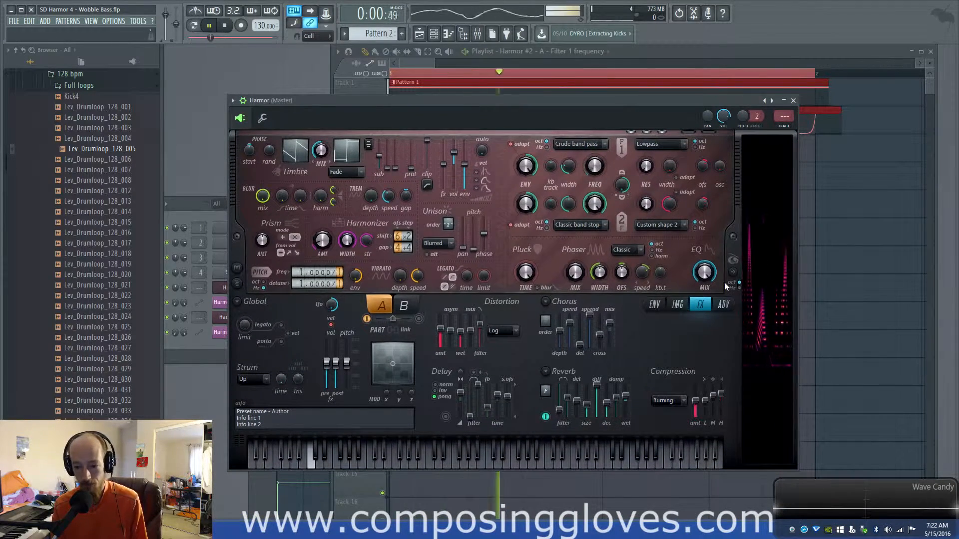
key(space)
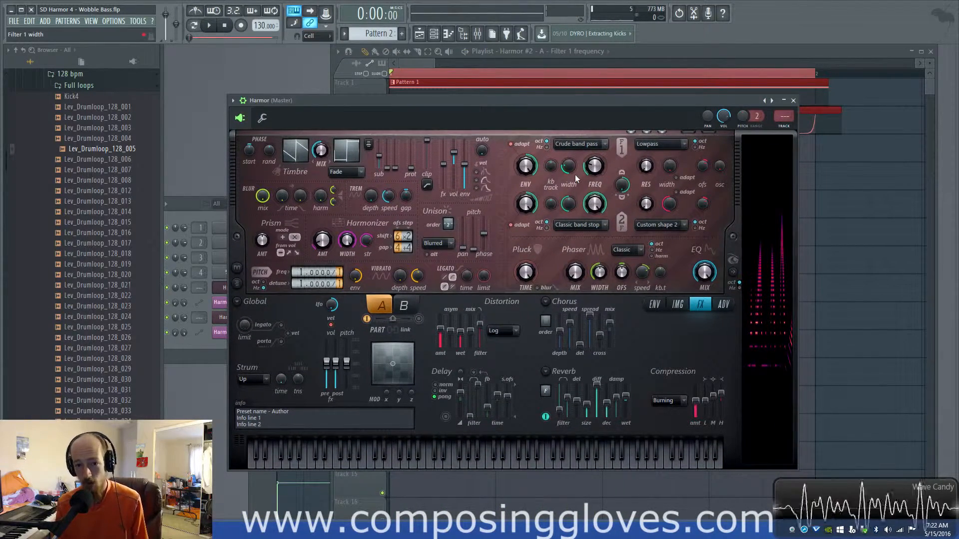
- Examine the Filter 1 frequency envelope clip in the playlist and return to the Harmor synth window
click(419, 60)
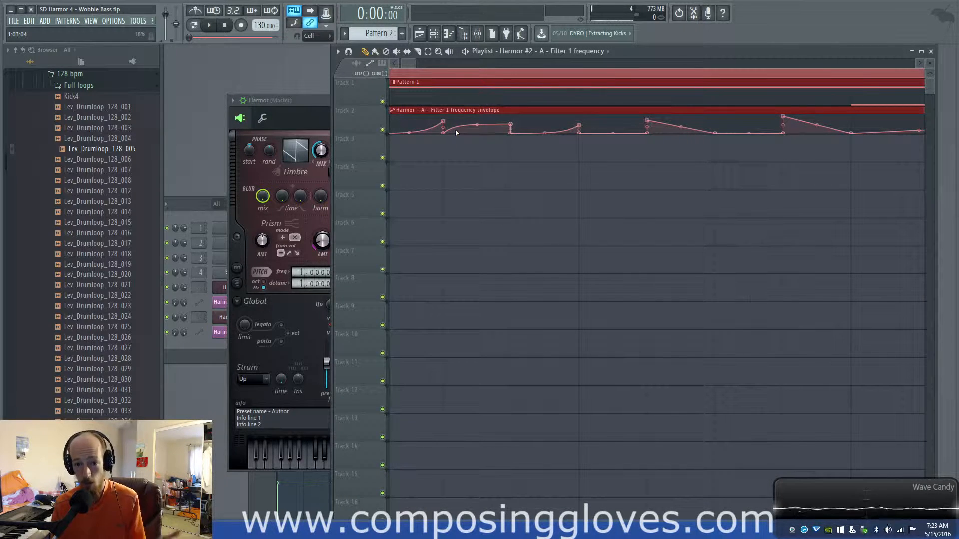
scroll(459, 133, down, 3)
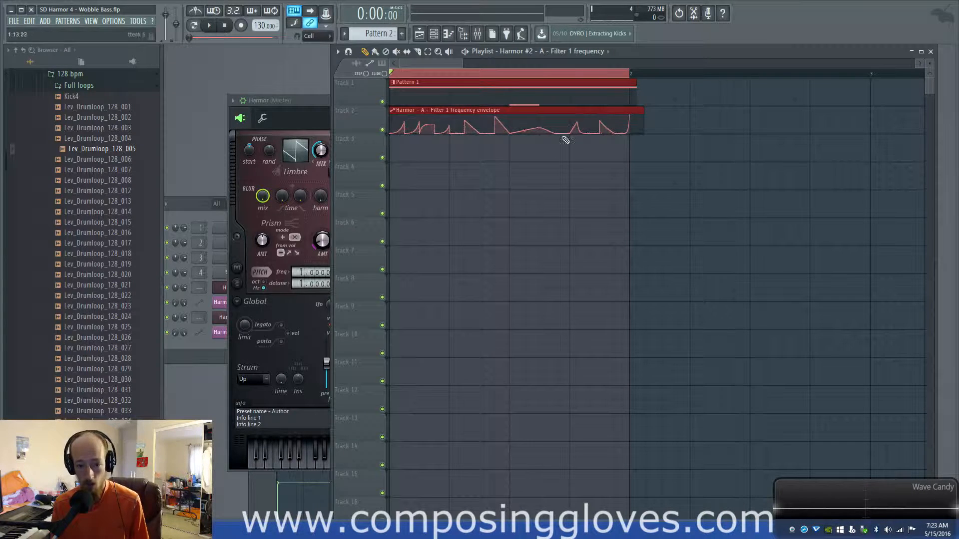
click(306, 111)
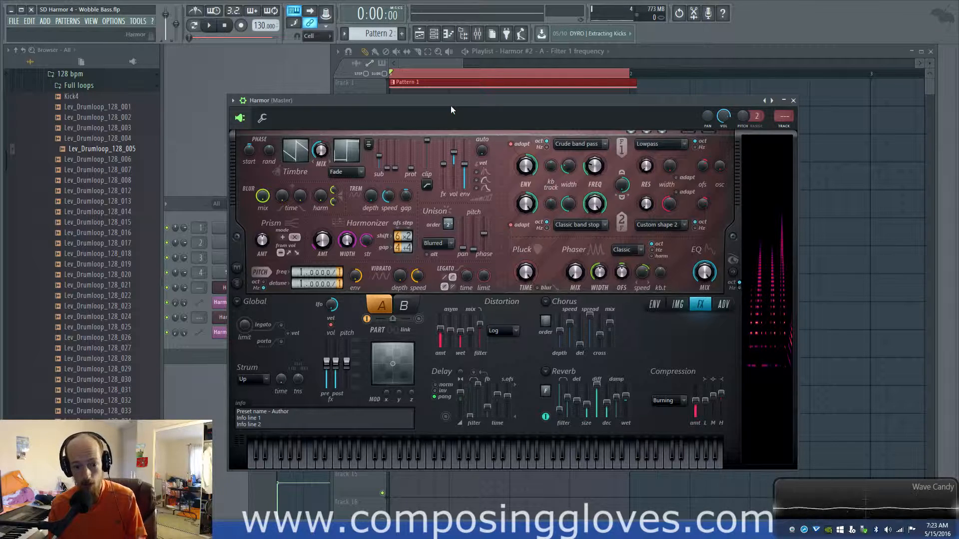
drag(533, 103, 533, 85)
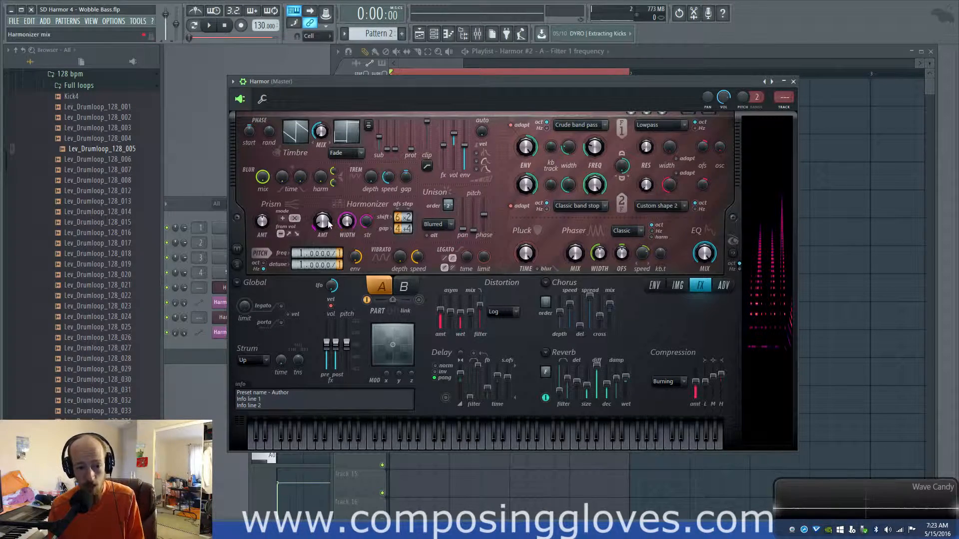
- Raise the lowest point of Harmor's Global EQ curve, around 50 Hz, to the middle line and preview the loop
click(684, 288)
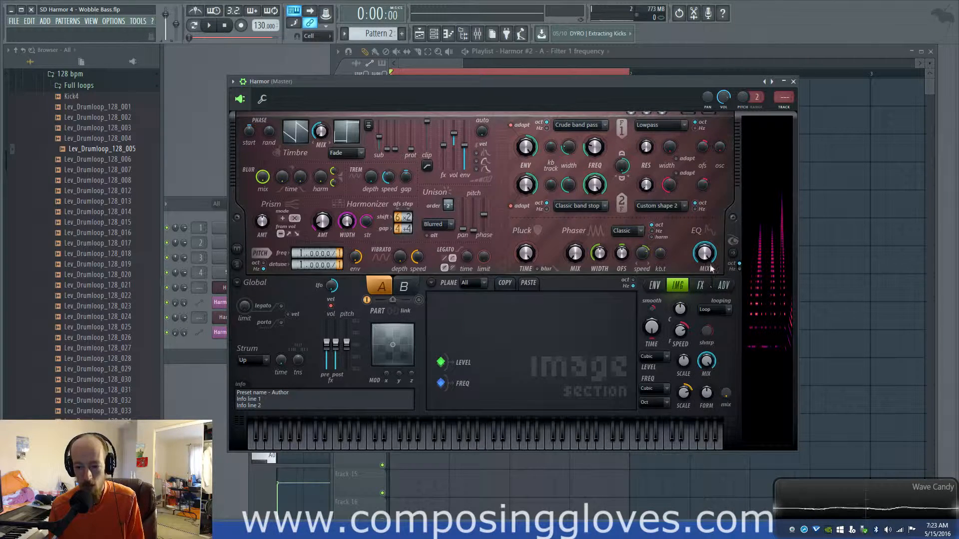
click(705, 252)
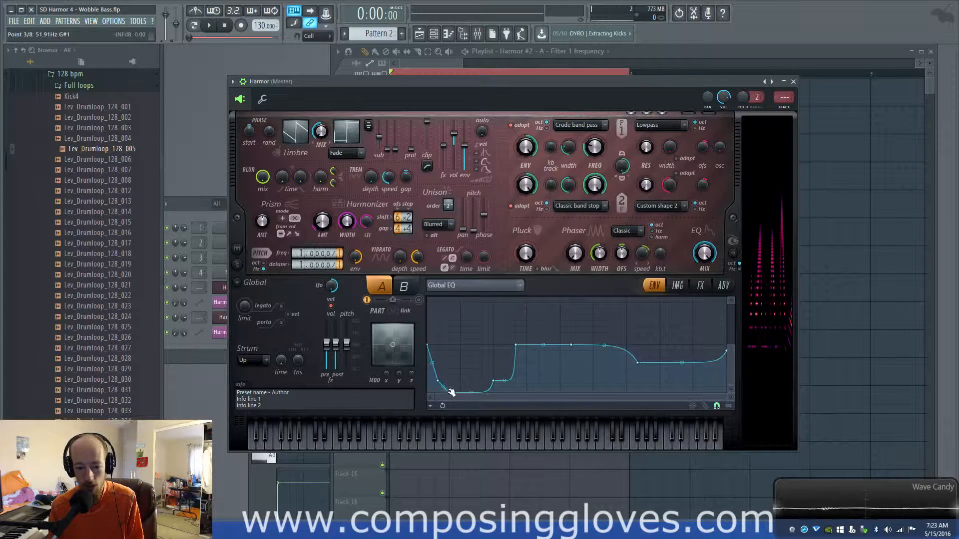
drag(450, 391, 448, 345)
key(space)
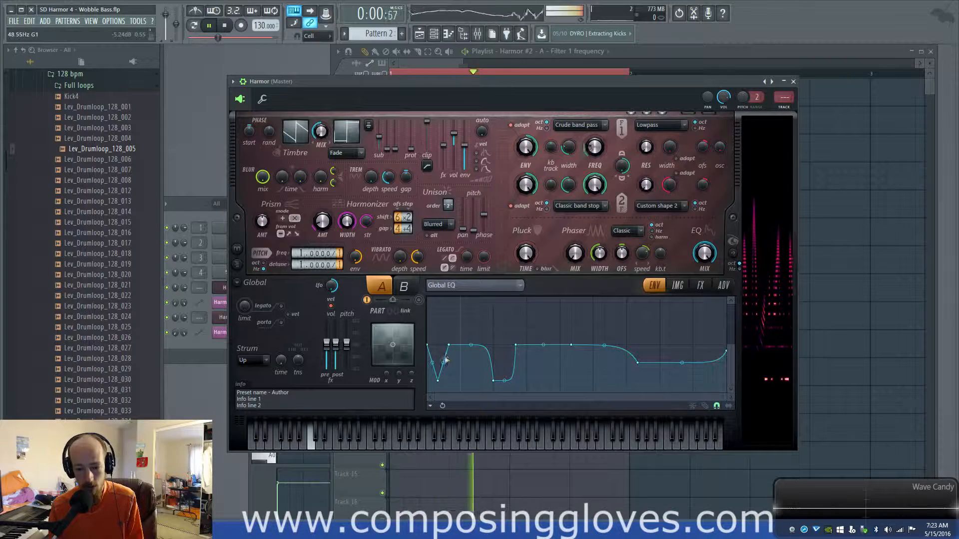
key(space)
- Try a high unison pitch thickness while the loop plays, and bring the slider back down
drag(474, 231, 475, 200)
key(space)
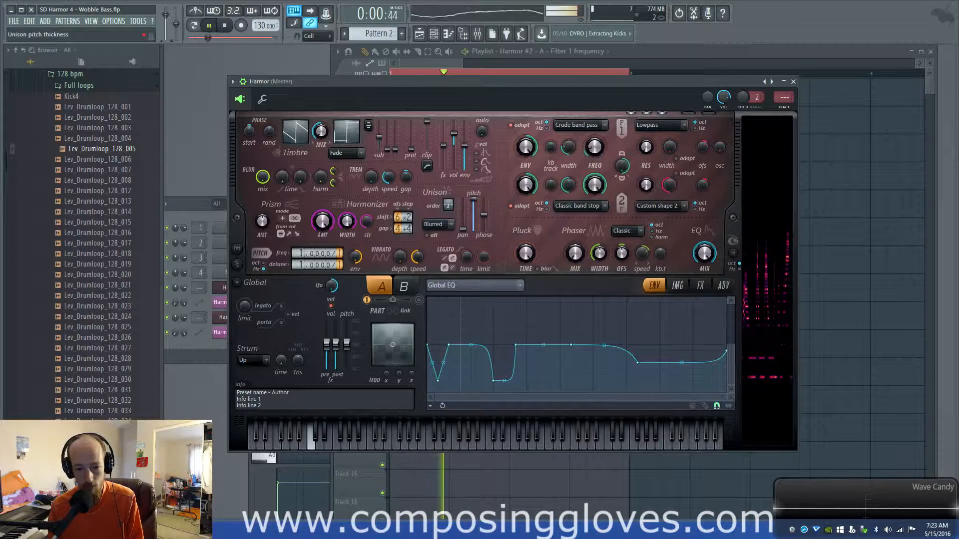
drag(474, 200, 474, 230)
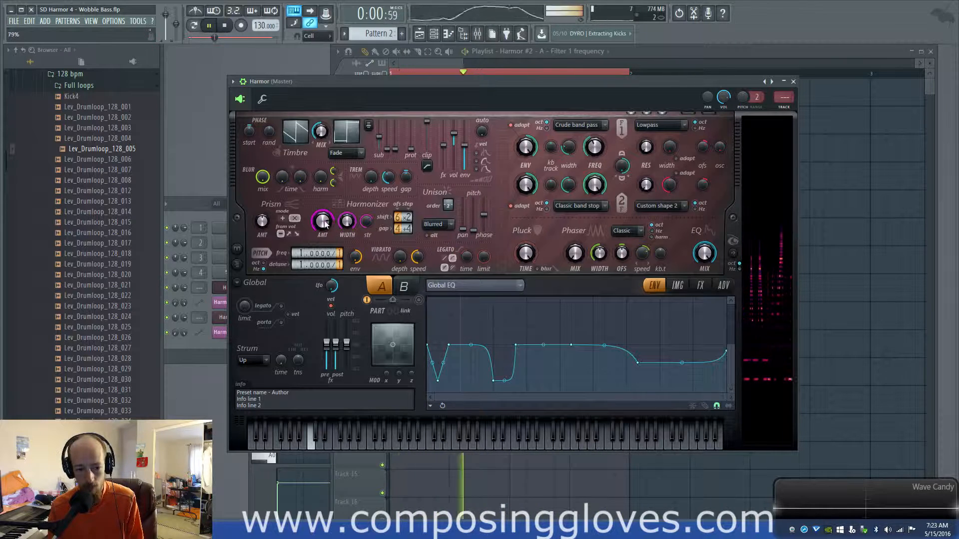
key(space)
- Pull the raised low-frequency point of the Global EQ curve back down to the floor and play the loop
drag(449, 345, 452, 397)
key(space)
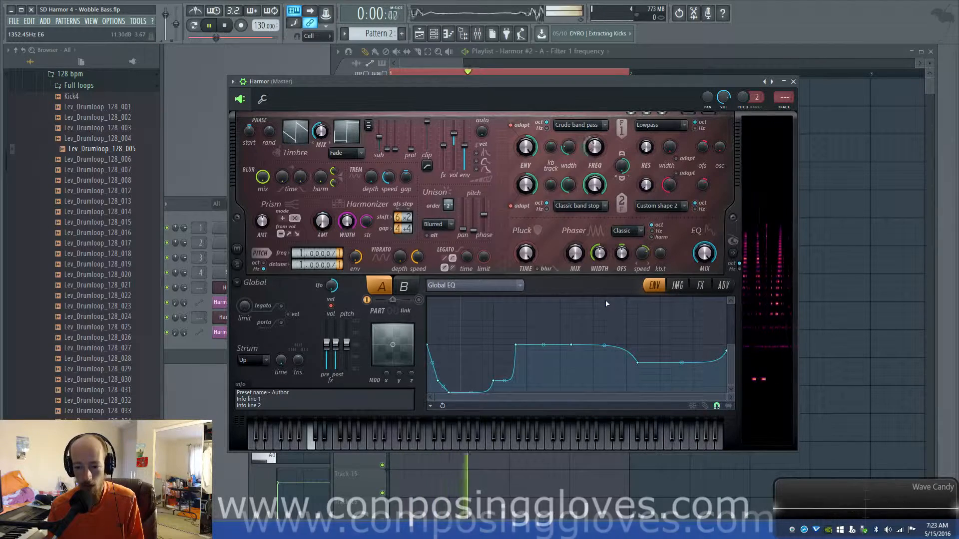
key(space)
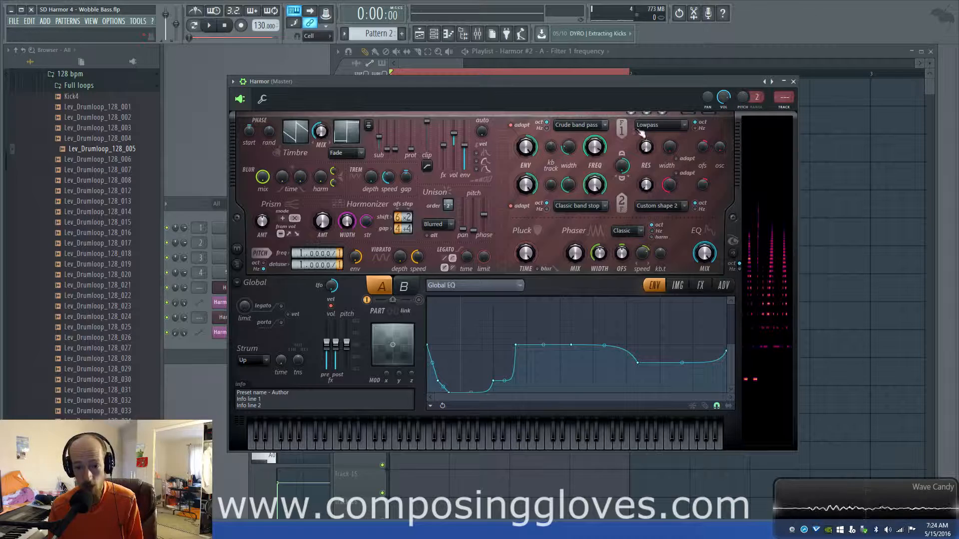
- Examine Harmor's image, effects and advanced pages, including the list of available distortion types
click(680, 286)
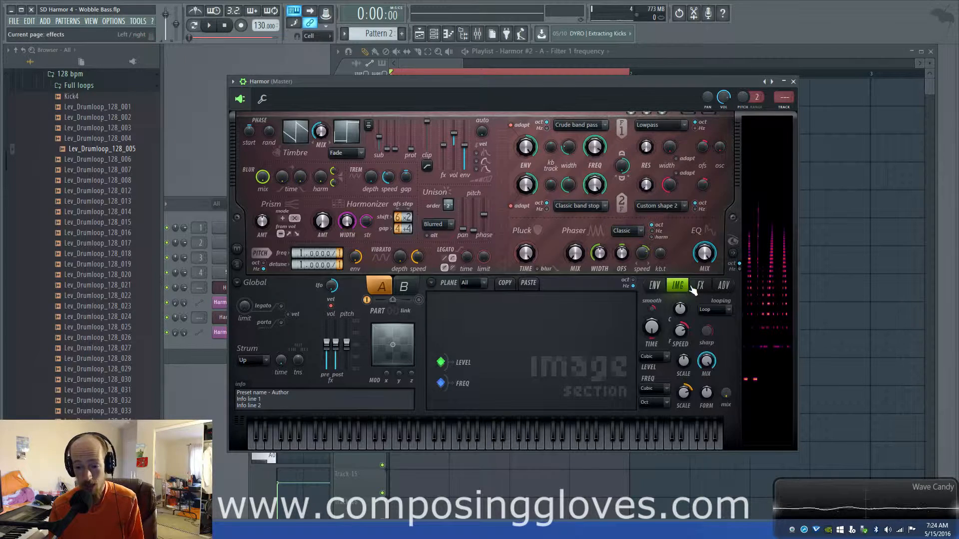
click(694, 287)
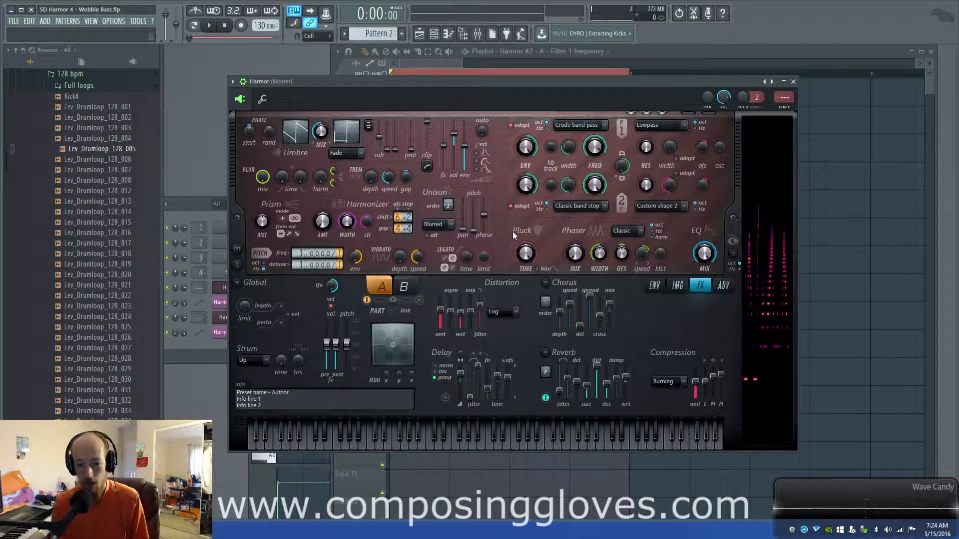
click(499, 313)
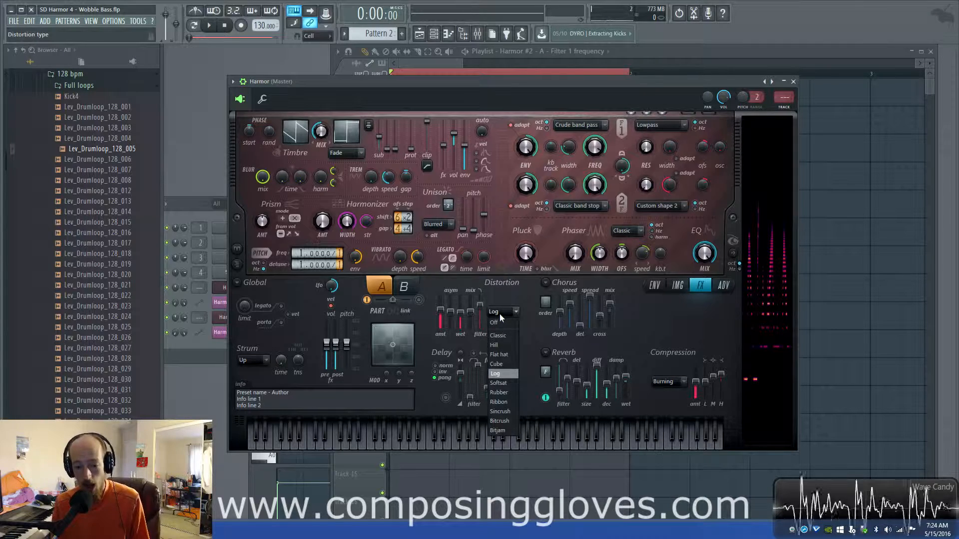
click(500, 315)
click(500, 314)
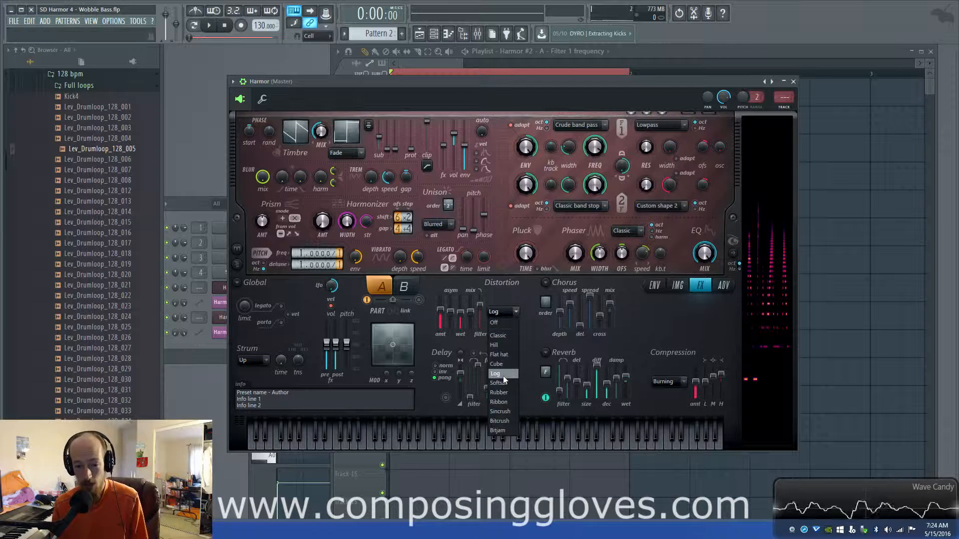
click(496, 323)
click(718, 288)
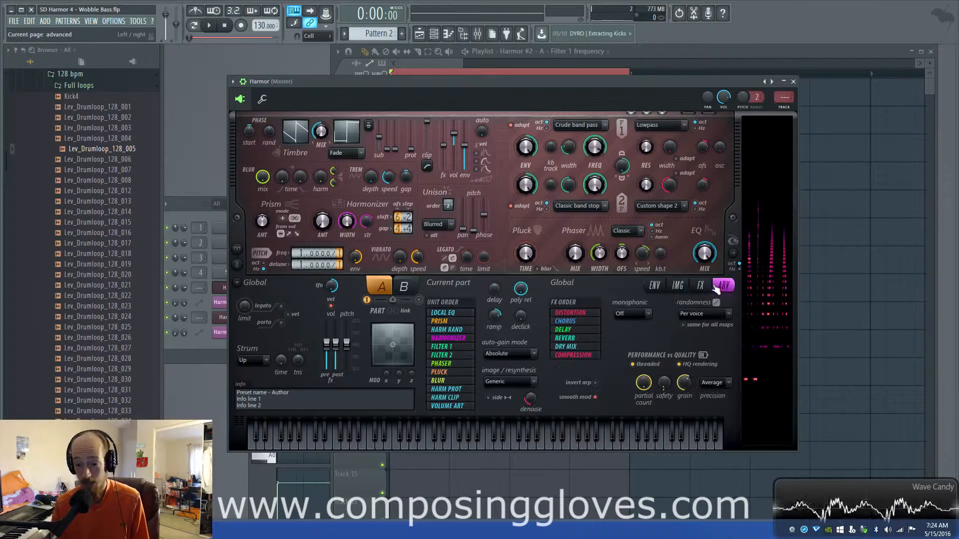
click(700, 285)
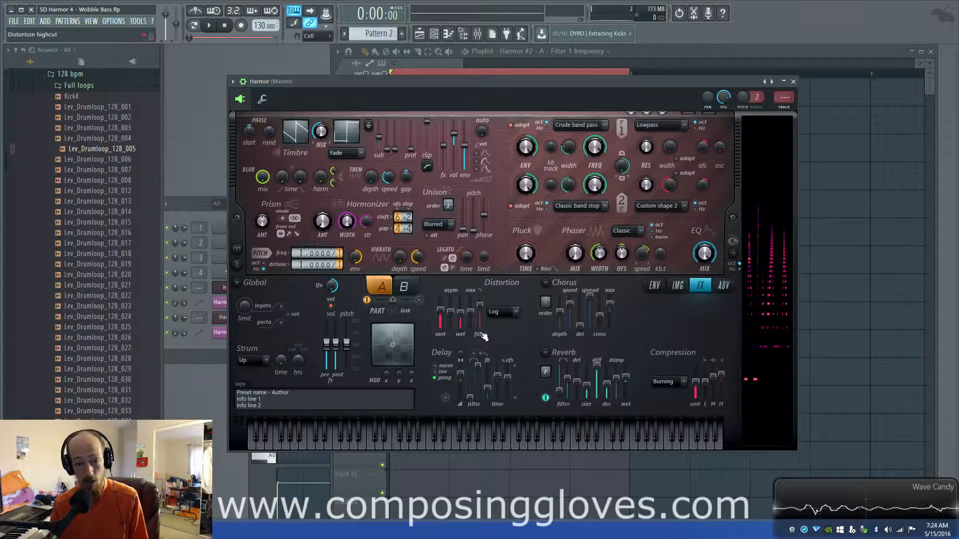
- Change Harmor's distortion type to Rubber and preview the loop
click(502, 312)
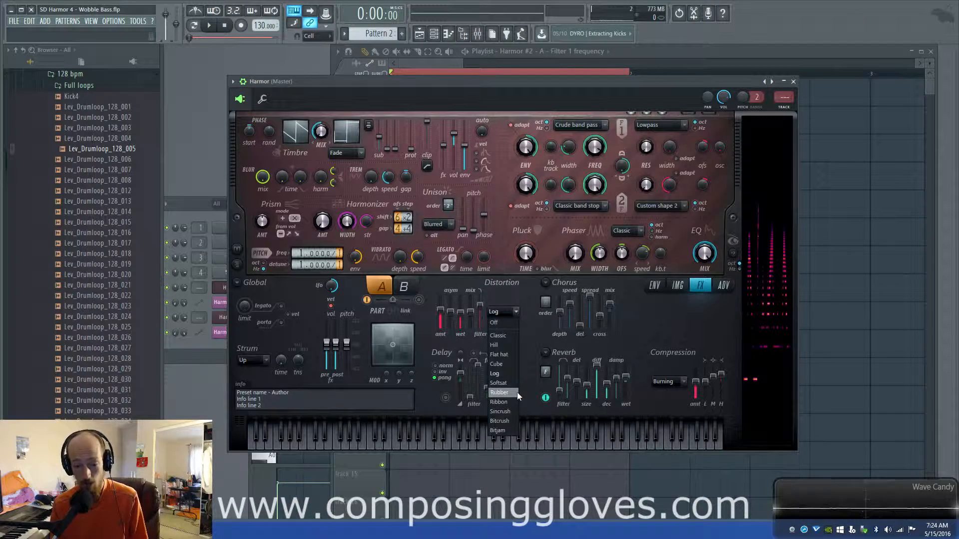
click(517, 391)
key(space)
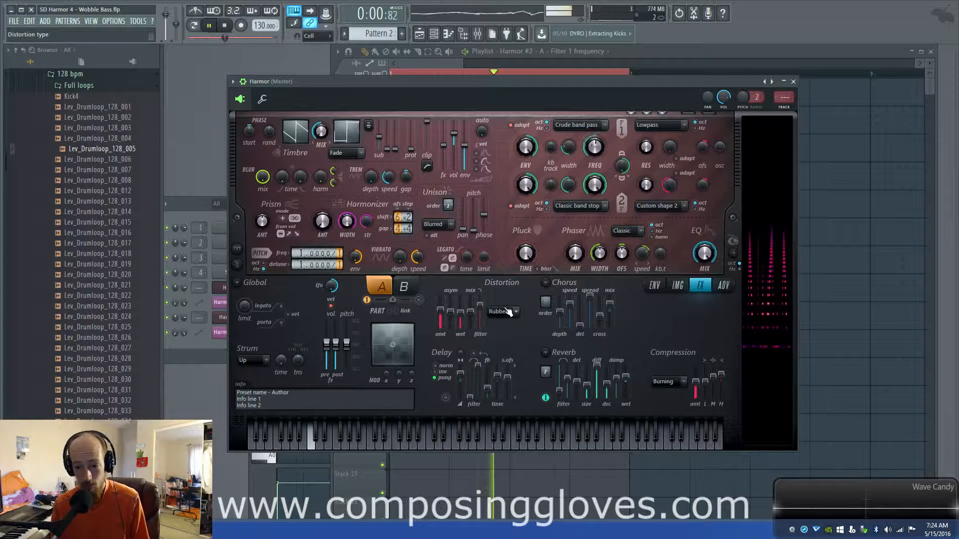
key(space)
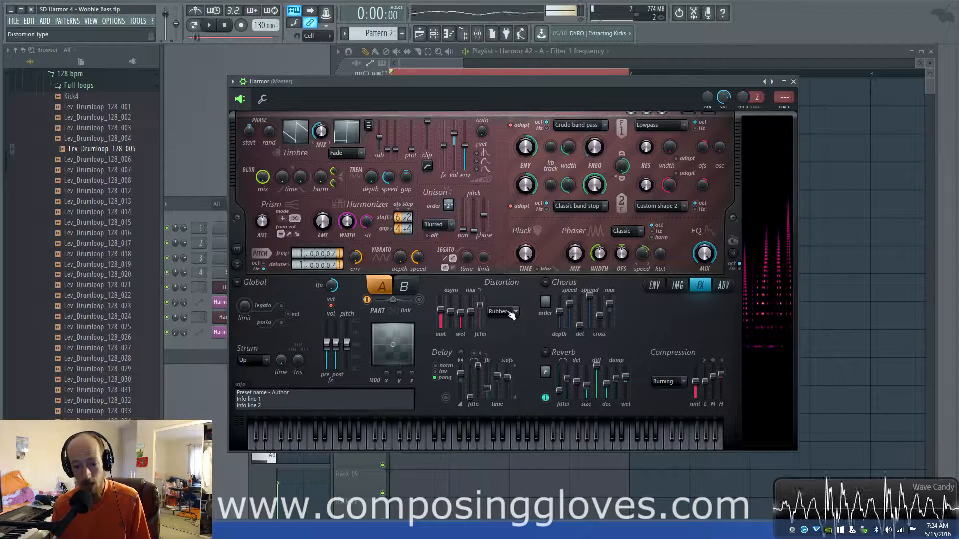
- Return Harmor's distortion type to Log and preview the loop
click(508, 311)
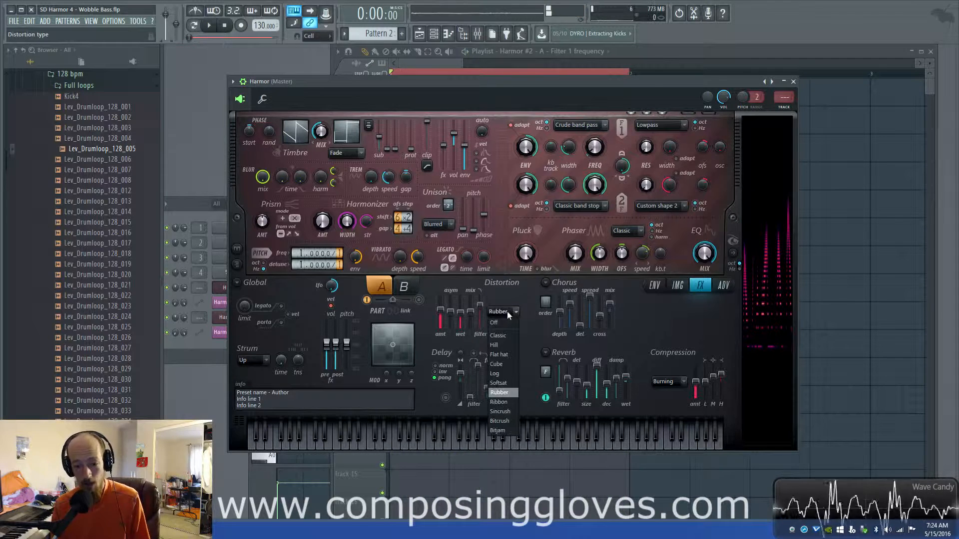
click(509, 375)
key(space)
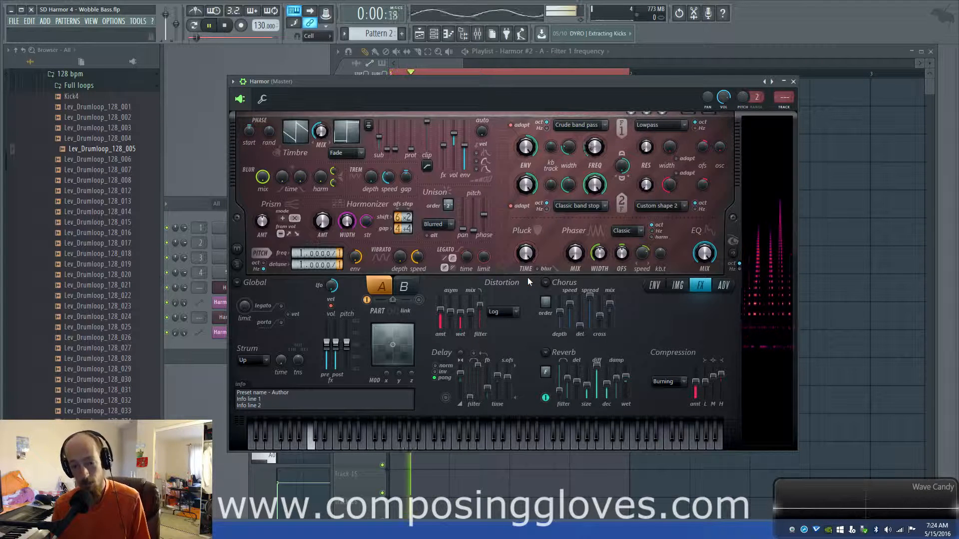
key(space)
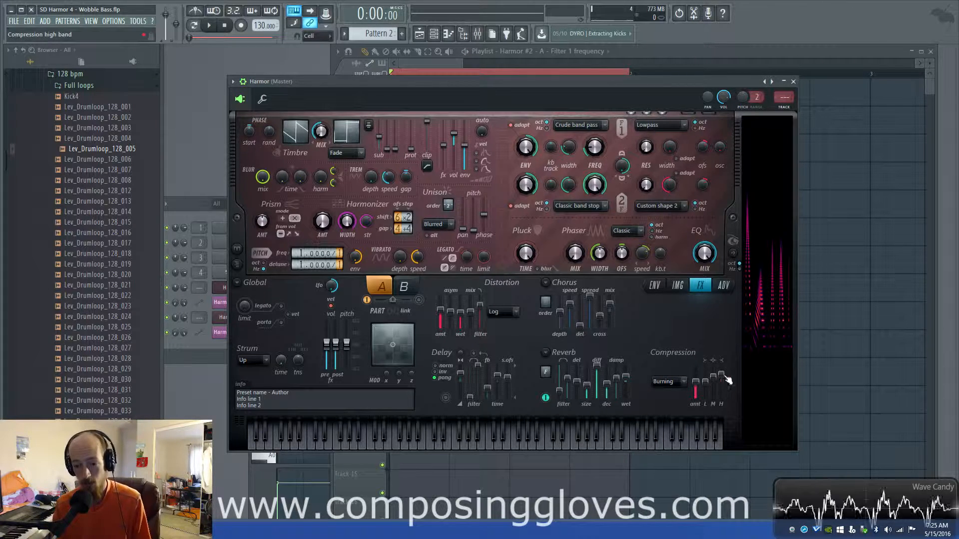
- Nudge the compression high band up slightly during loop playback and play the loop again
key(space)
drag(721, 375, 721, 373)
key(space)
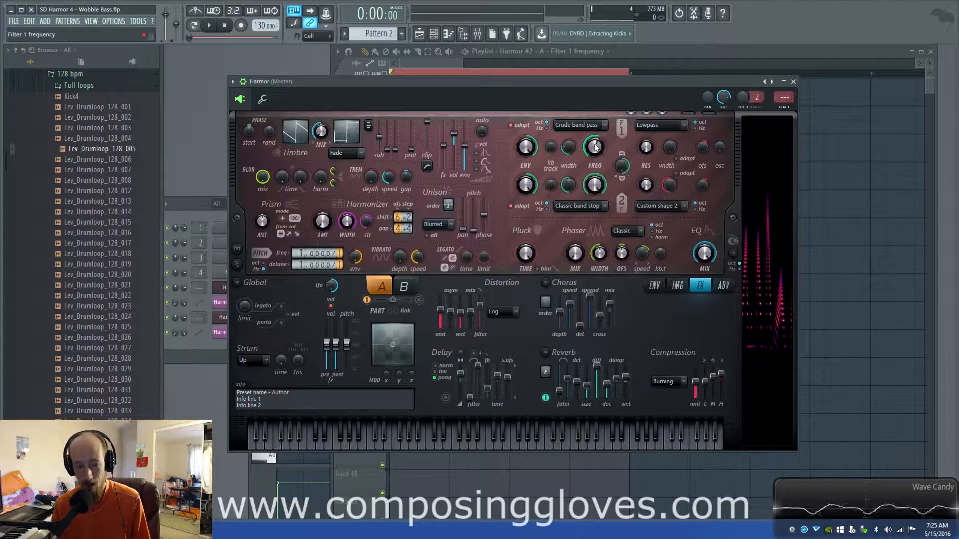
key(space)
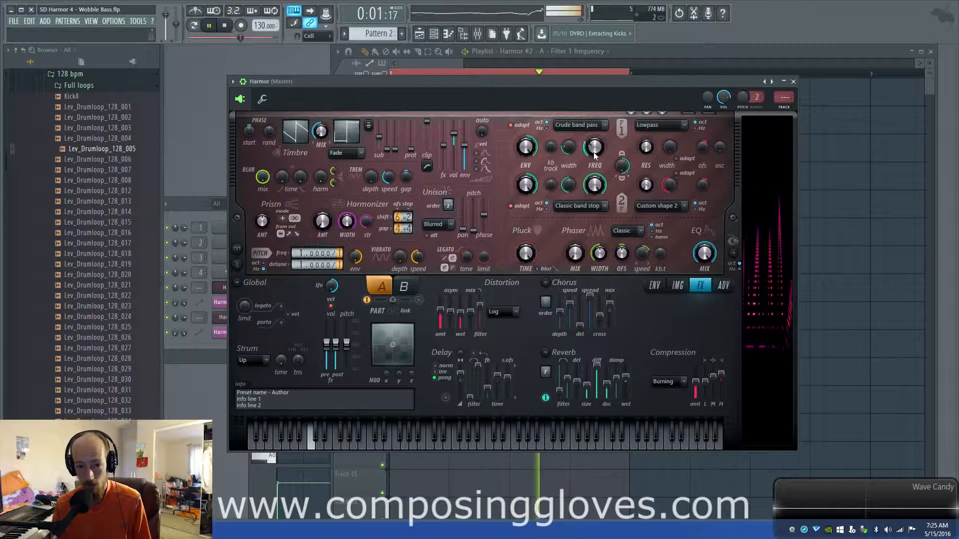
- Try varying Harmor's prism amount during loop playback, and point out the unison order
key(space)
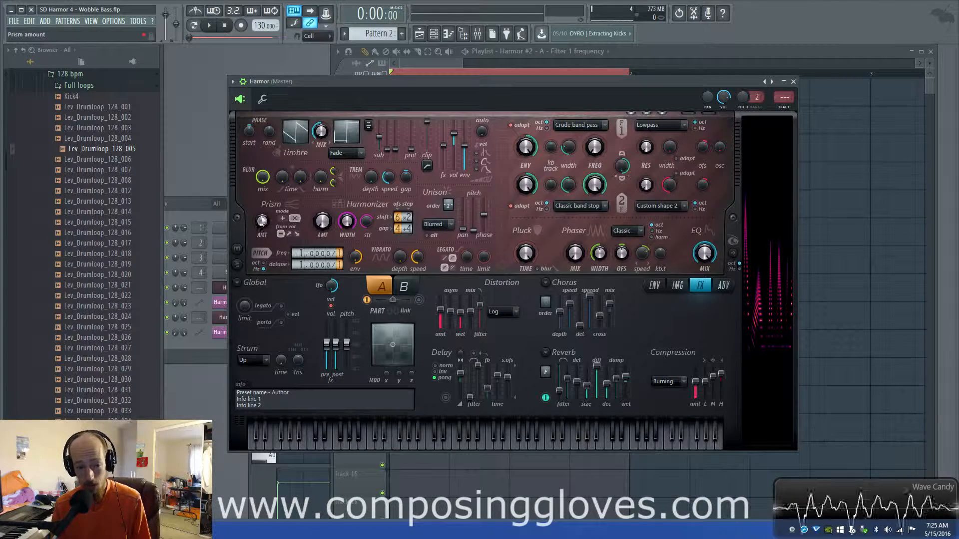
key(space)
drag(262, 222, 262, 207)
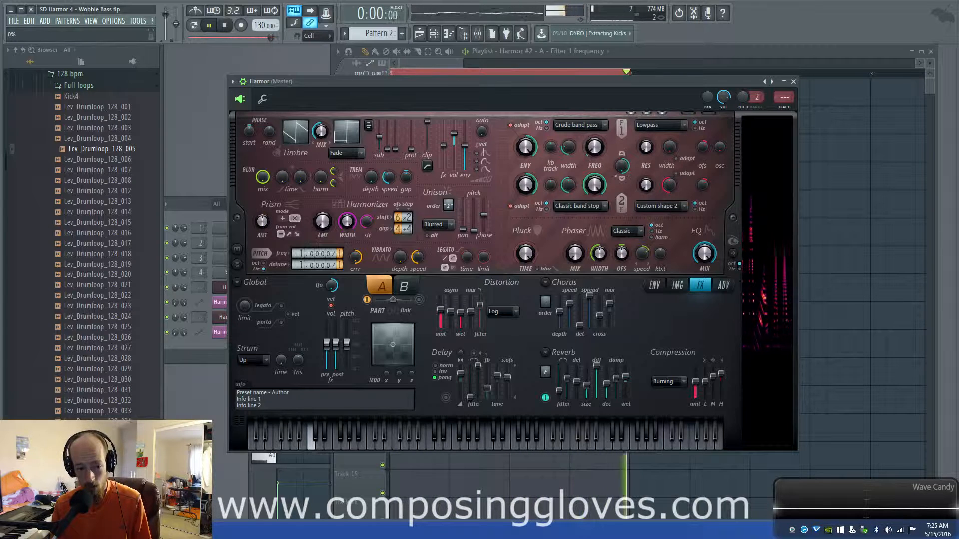
key(space)
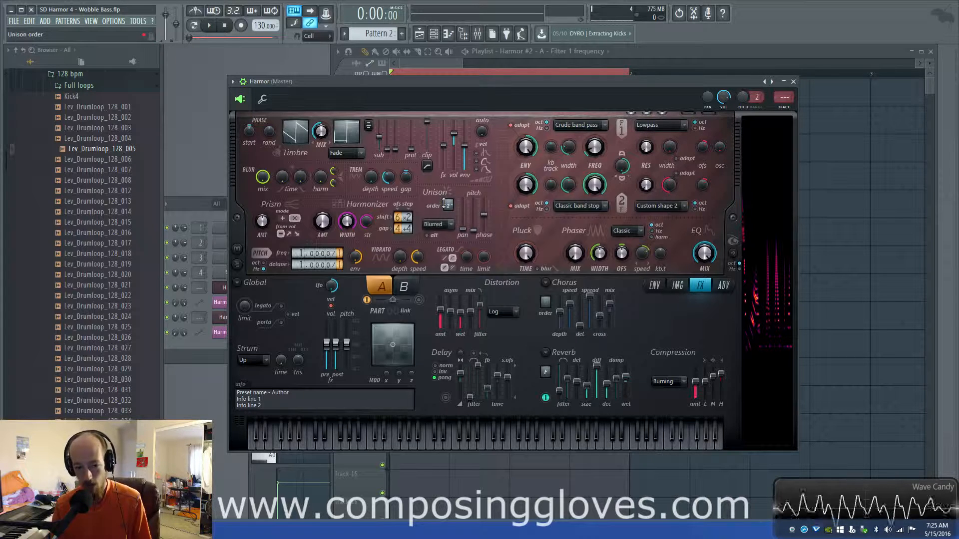
drag(449, 206, 449, 204)
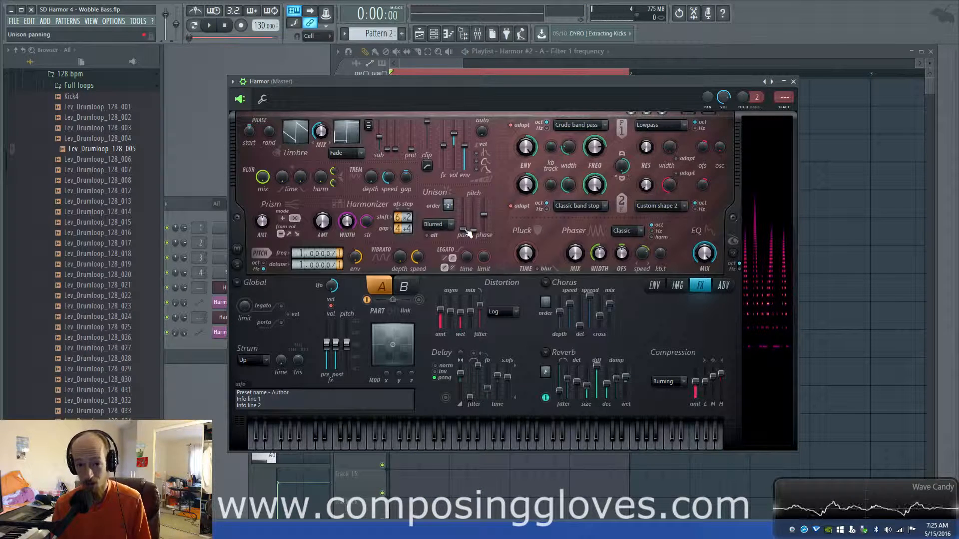
- Look through Harmor's image, advanced and effects pages and go back to the envelope page with the Global EQ
click(678, 285)
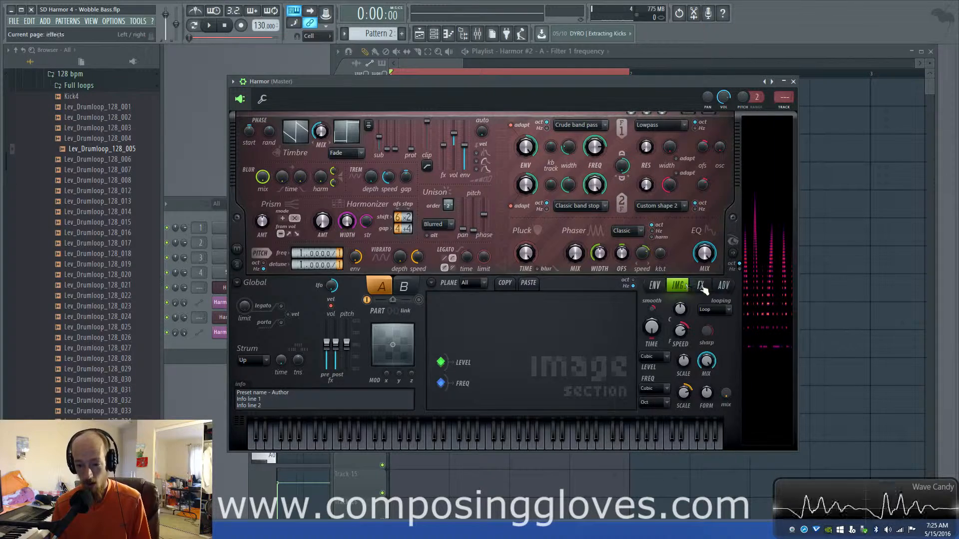
click(724, 286)
click(701, 286)
click(676, 285)
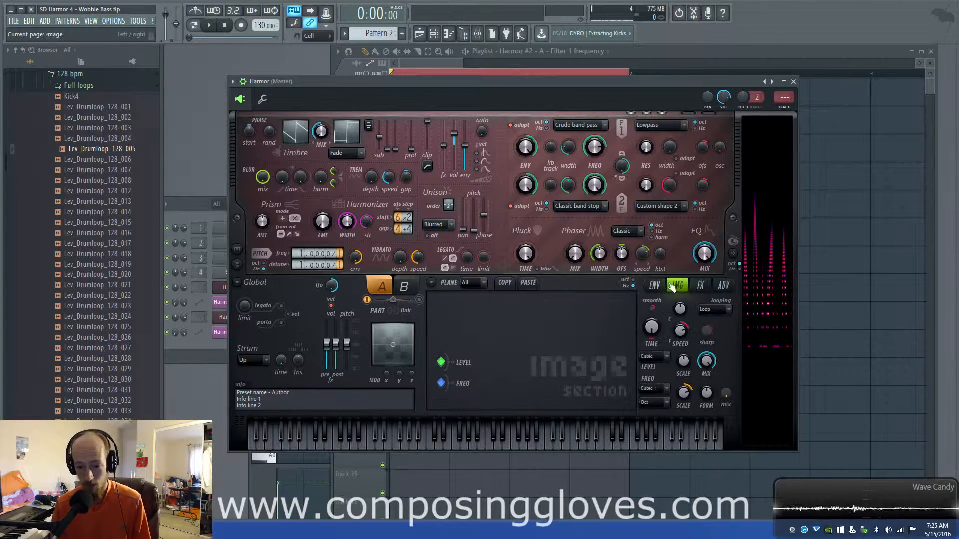
click(655, 285)
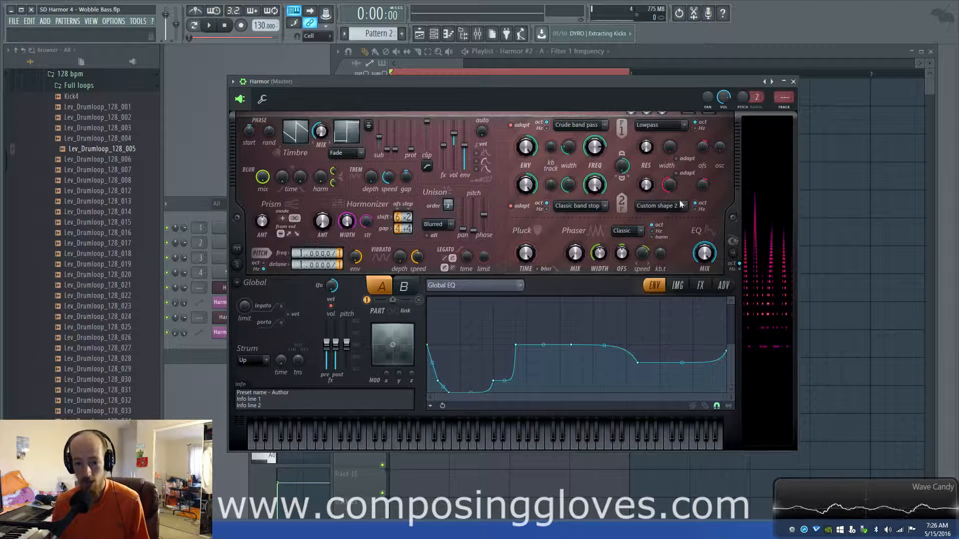
- Preview the loop with a raised phaser mix, and move the Harmor window down to uncover the filter automation clip in the playlist
key(space)
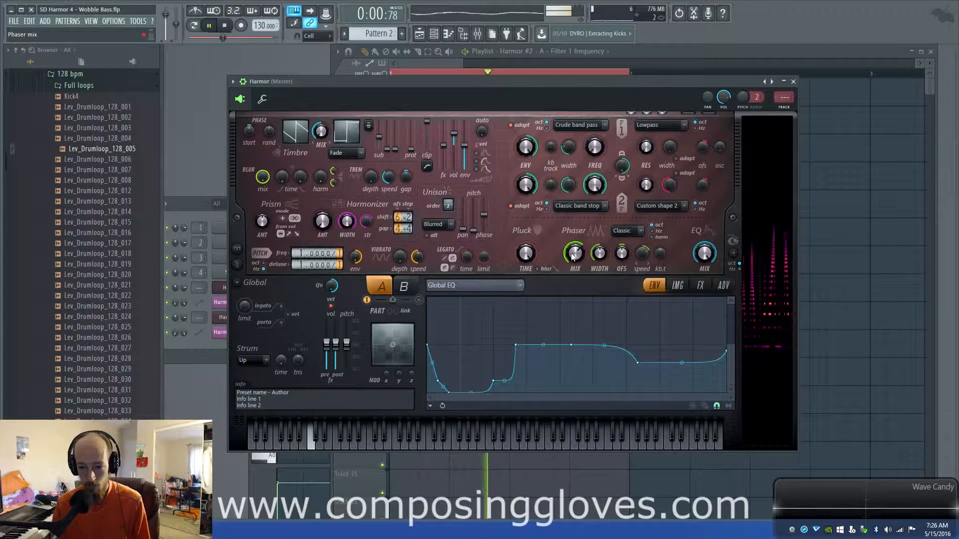
key(space)
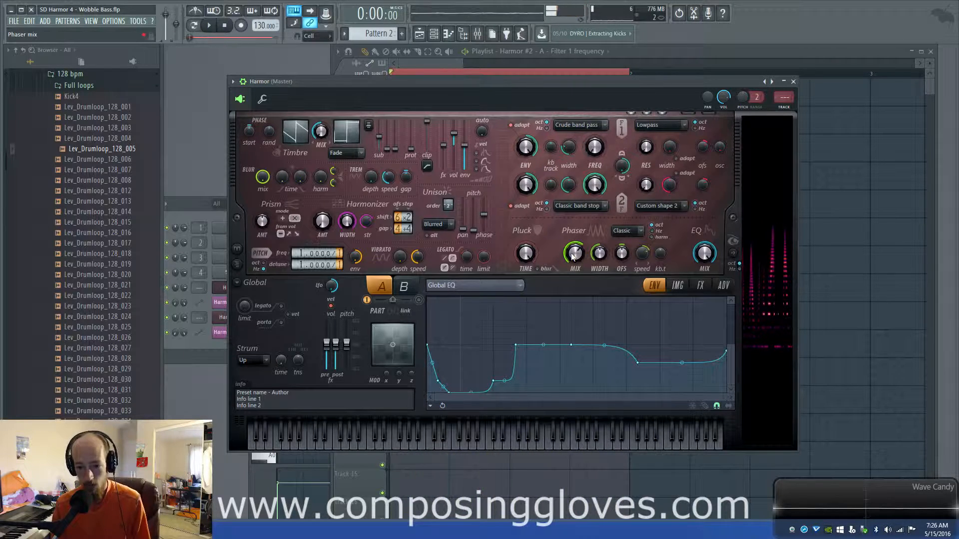
drag(510, 80, 519, 163)
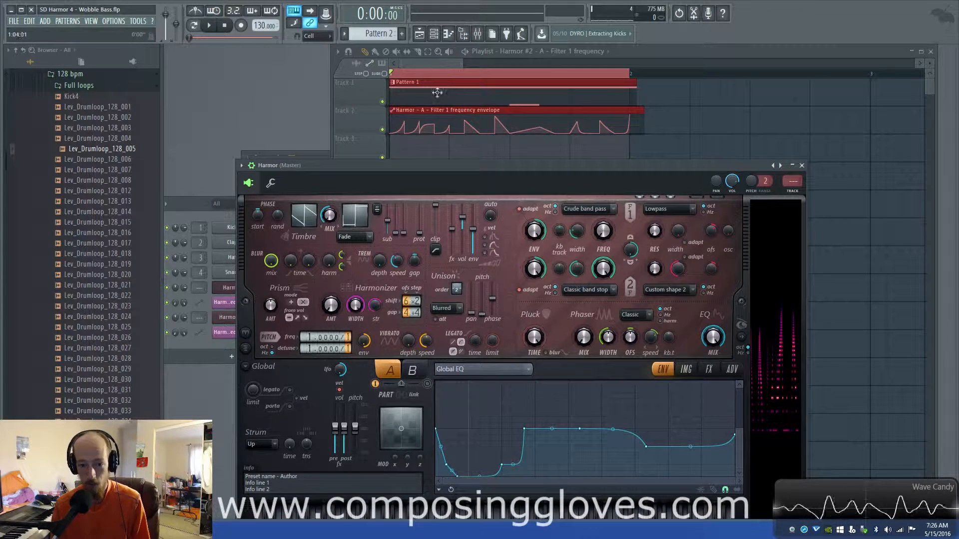
drag(492, 178, 483, 160)
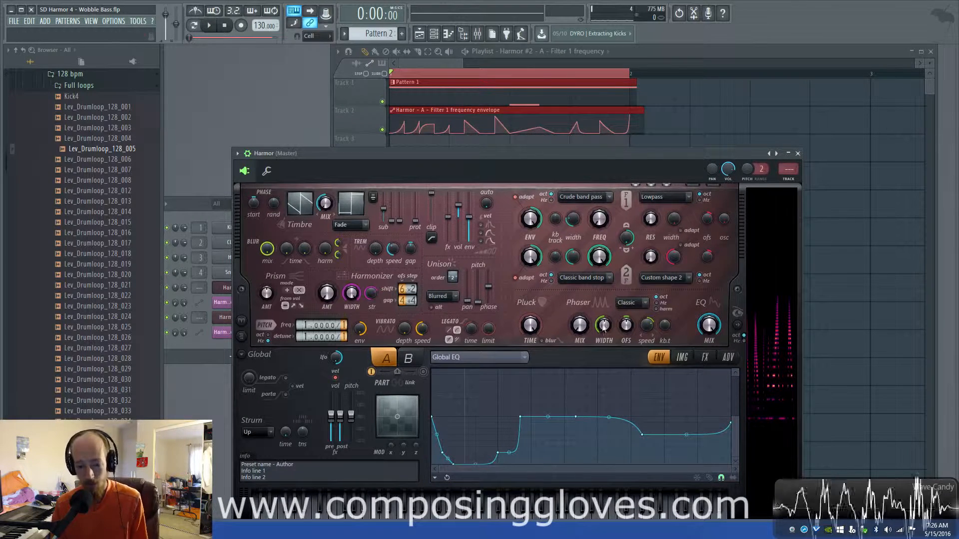
- Try the Crude low pass shape on filter 1 and preview the loop
click(571, 197)
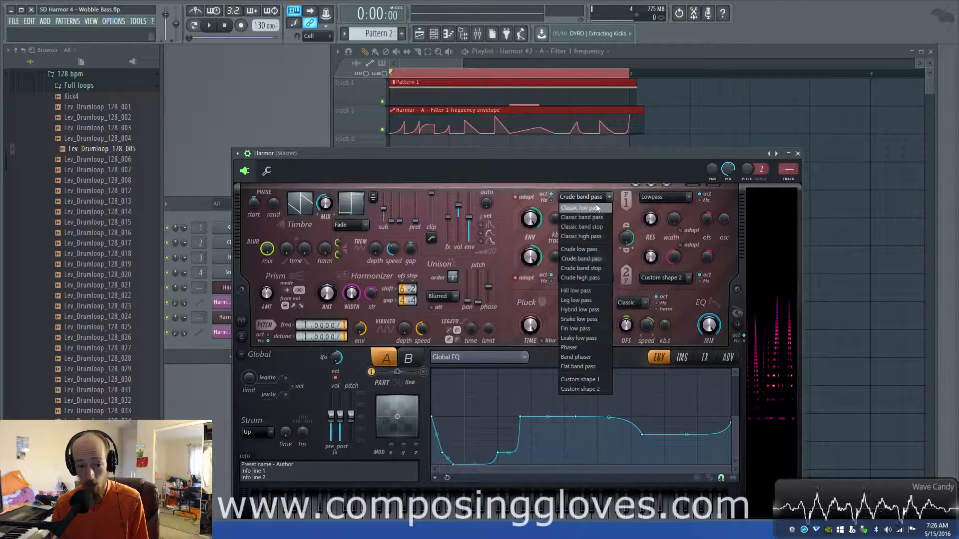
click(607, 250)
key(space)
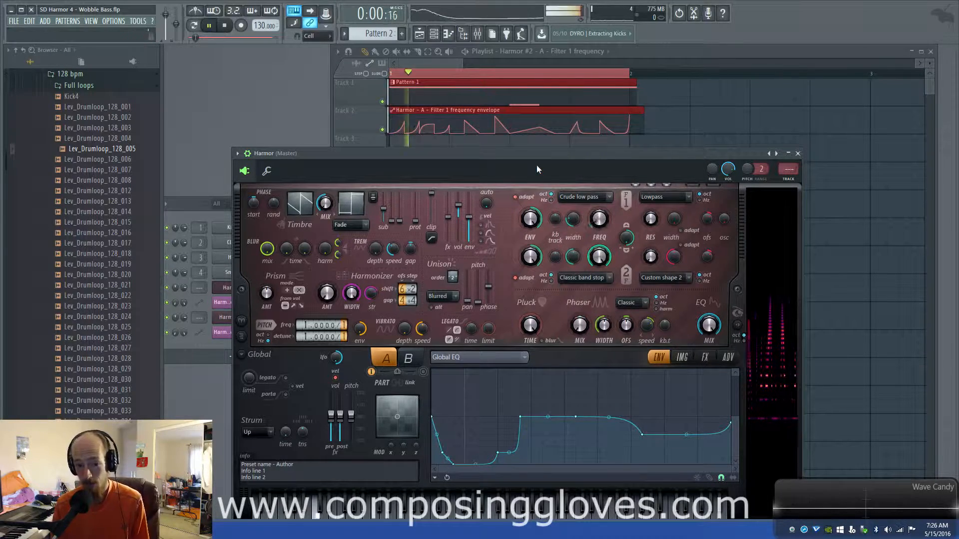
key(space)
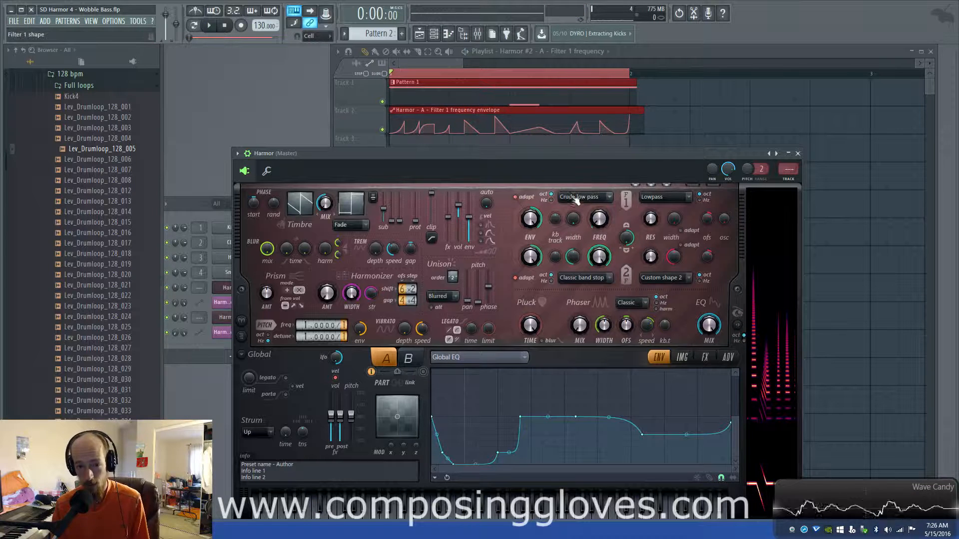
- Lower Harmor's first sub harmonic level fully to -INF dB and compare the sound by playing the loop again
key(space)
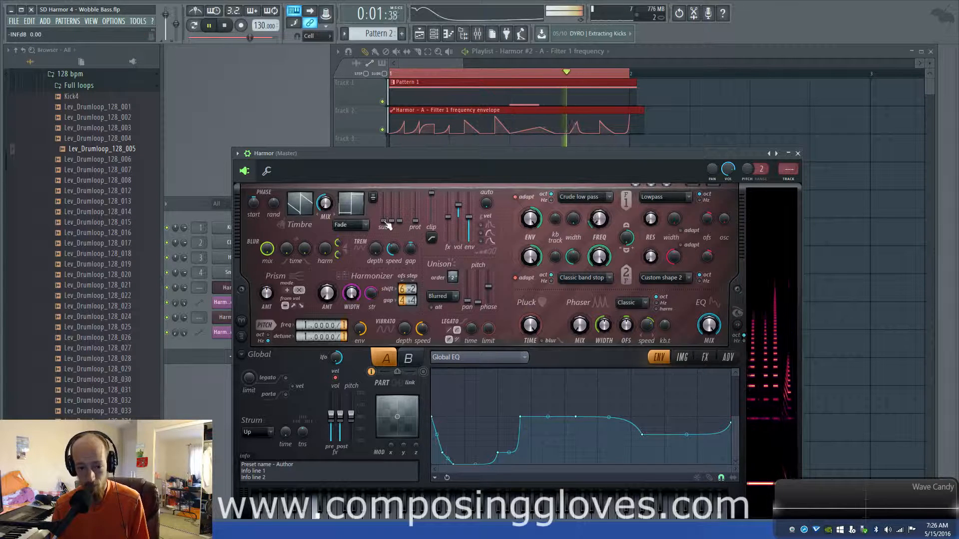
key(space)
mouse_move(386, 223)
mouse_down()
mouse_move(385, 212)
mouse_move(388, 225)
mouse_up()
key(space)
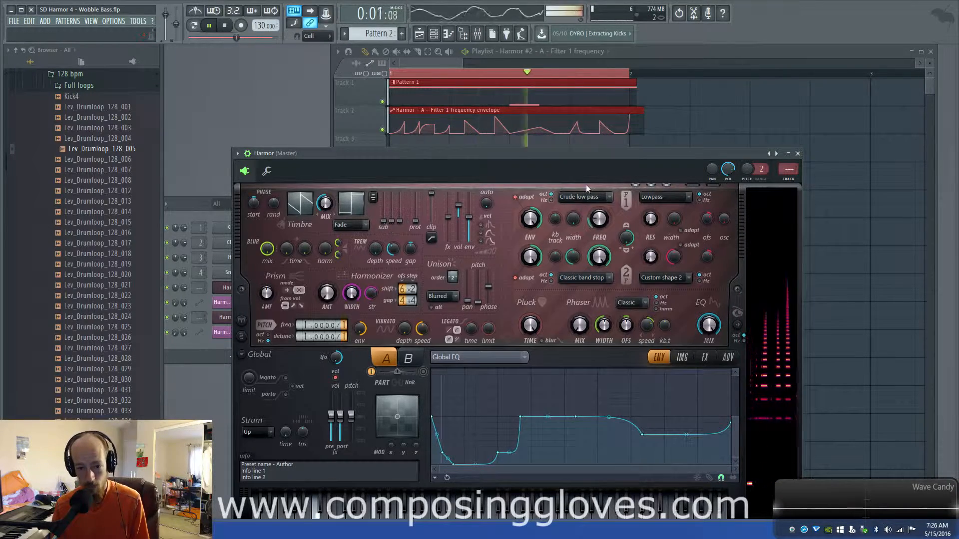
key(space)
- Return filter 1 to the Crude band pass shape and preview the loop
click(574, 198)
click(591, 258)
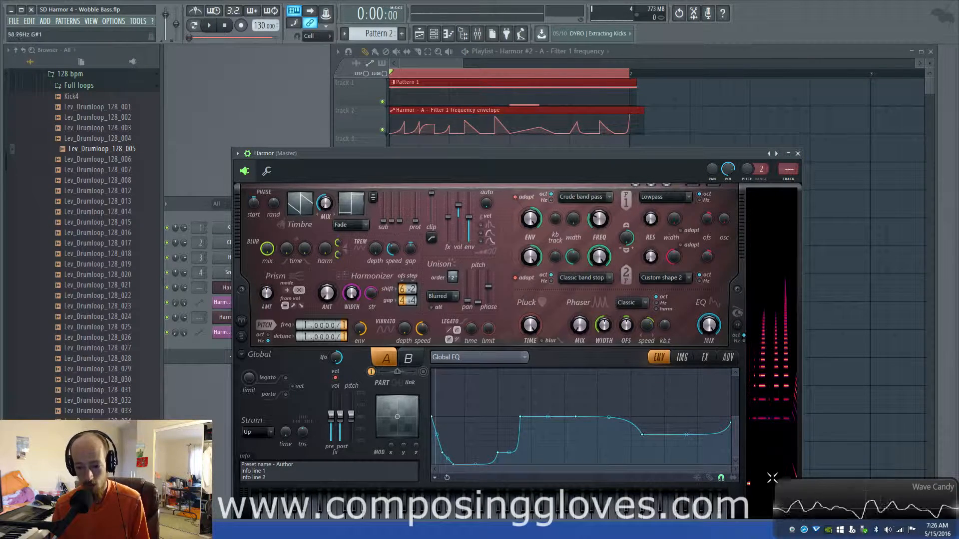
drag(587, 161, 587, 155)
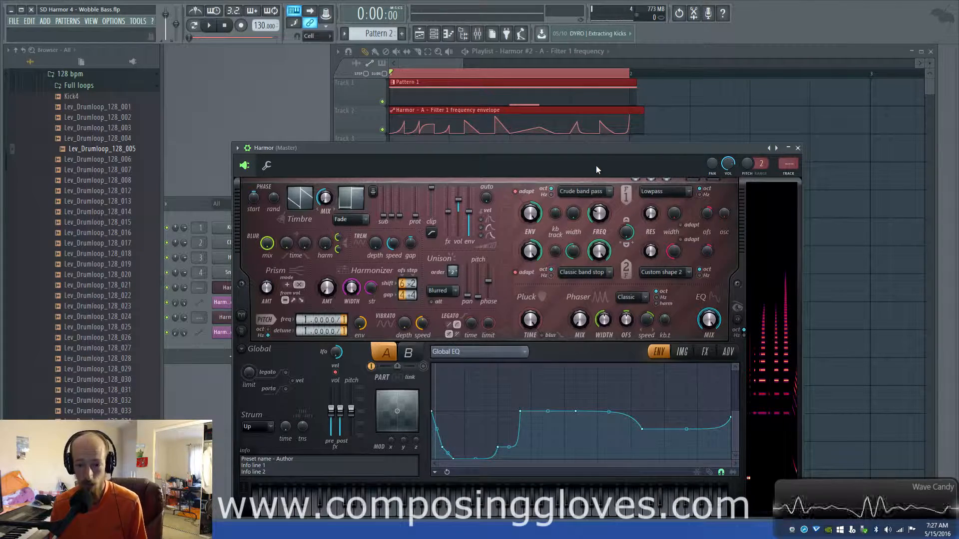
key(space)
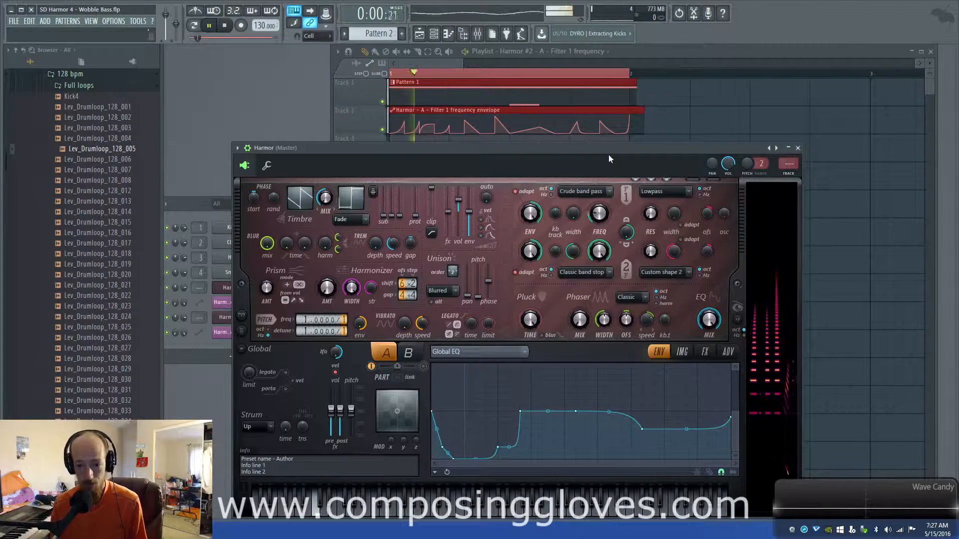
key(space)
- Try the Crude band stop shape on filter 1, previewing the loop with the filter width at 54% and at 100%
click(600, 194)
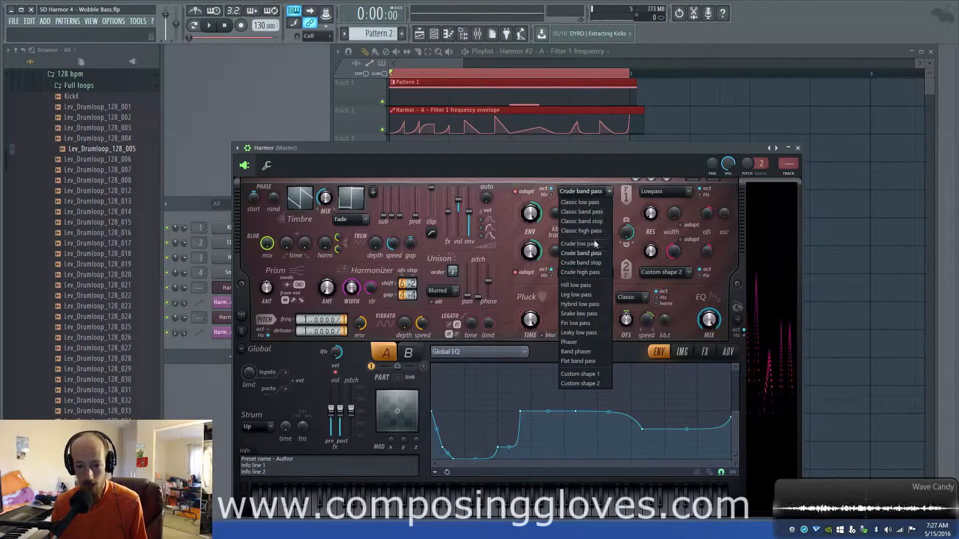
click(596, 263)
key(space)
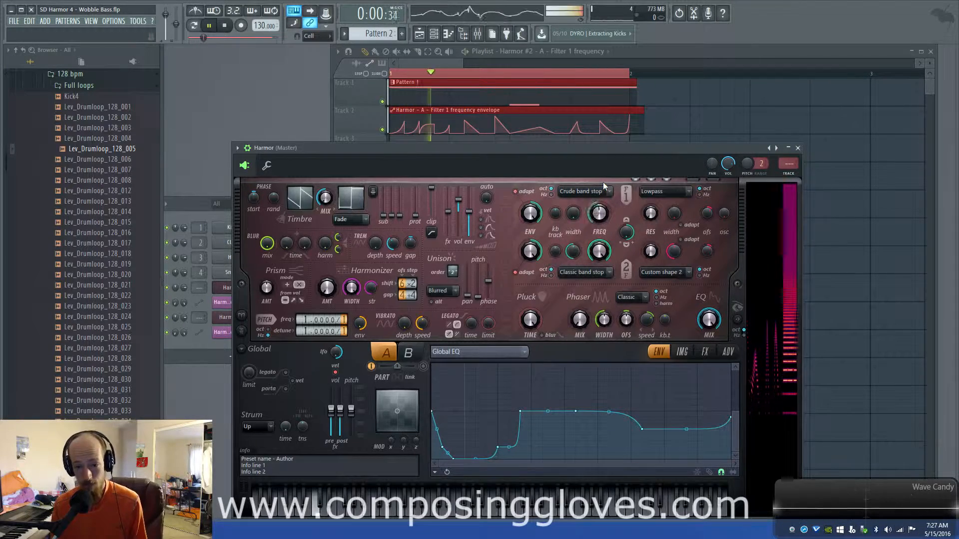
key(space)
drag(573, 213, 573, 179)
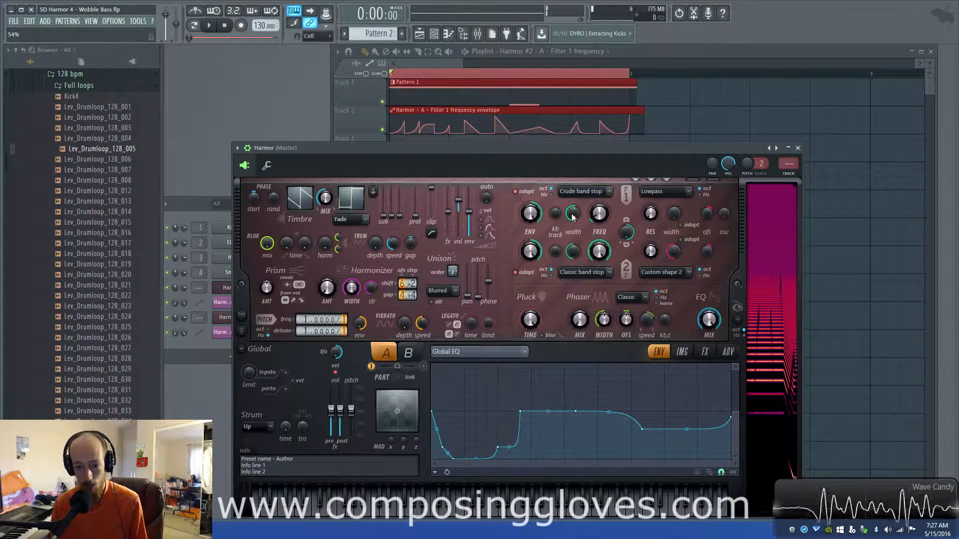
key(space)
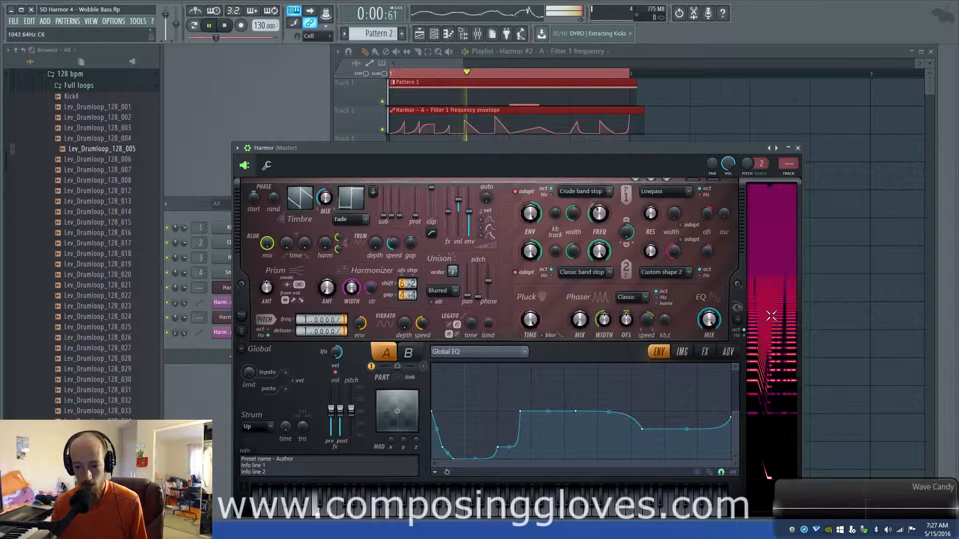
drag(574, 218, 574, 188)
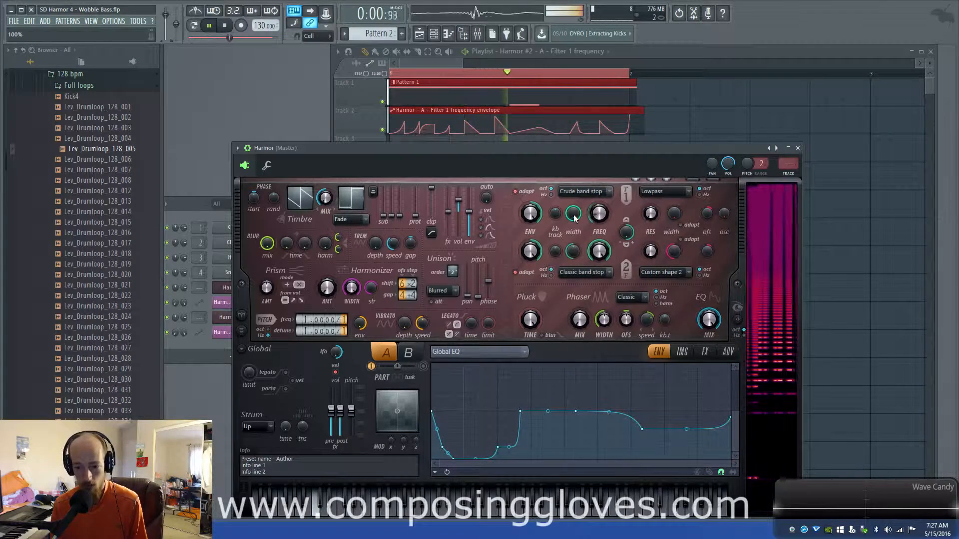
key(space)
- Try the Crude high pass shape on filter 1, reducing the filter width during loop playback
click(587, 189)
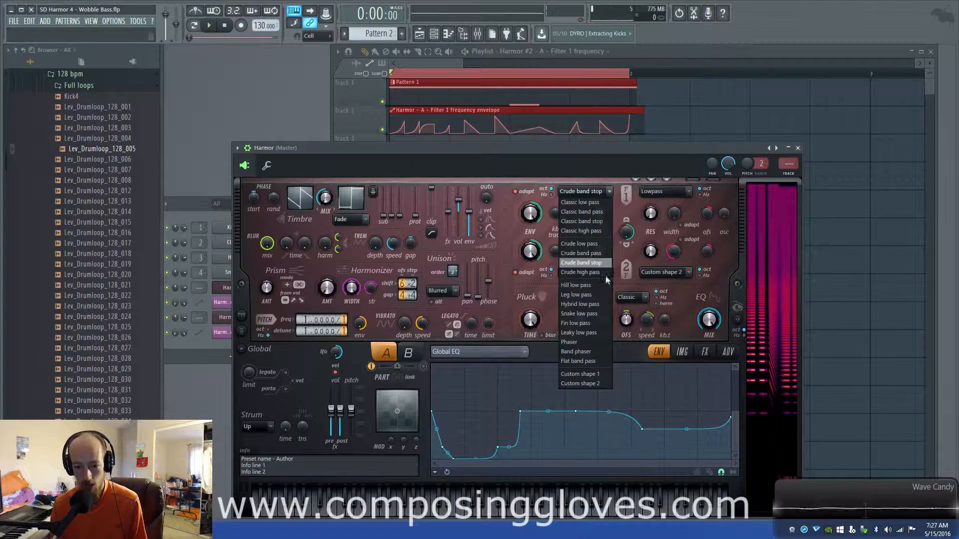
click(600, 272)
key(space)
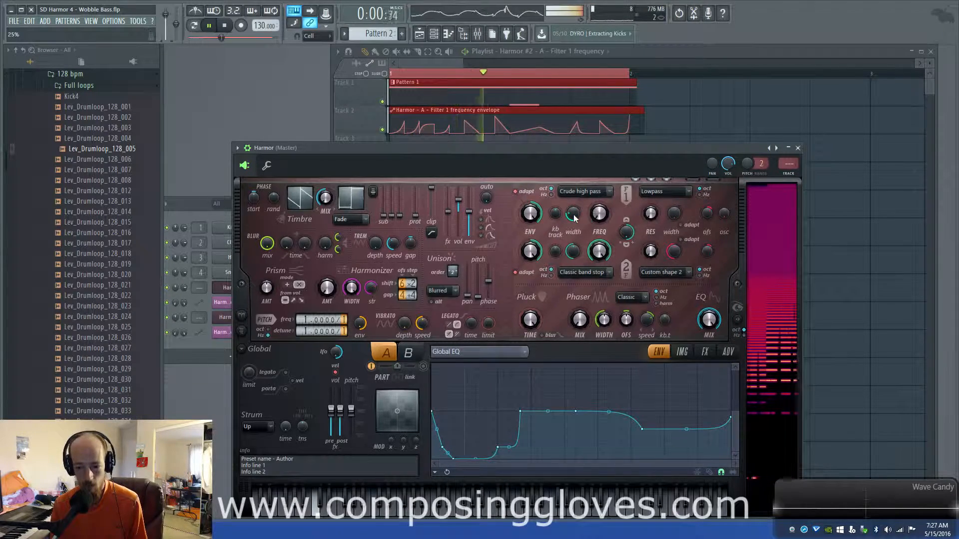
key(space)
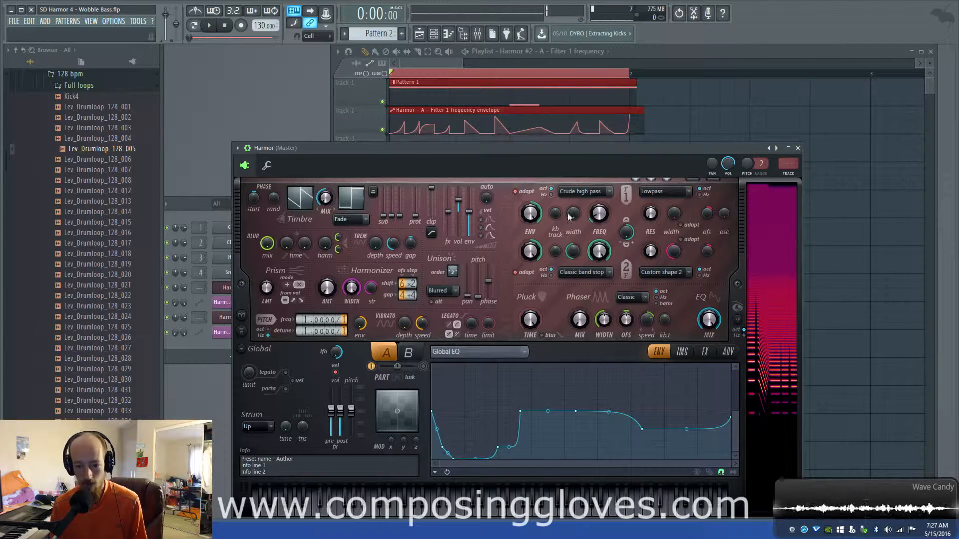
- Restore the Crude band pass shape on filter 1 by way of Crude band stop, and play the loop
click(582, 192)
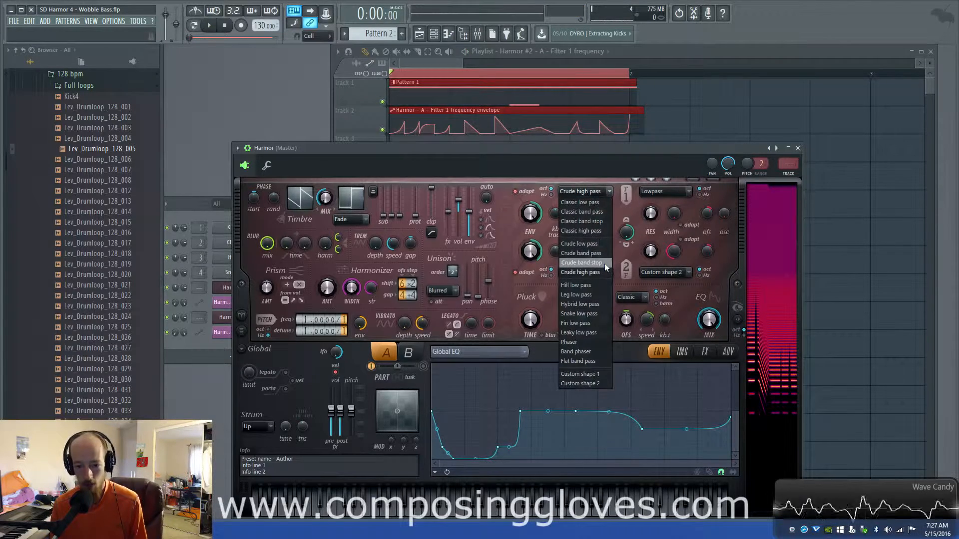
click(604, 263)
click(580, 191)
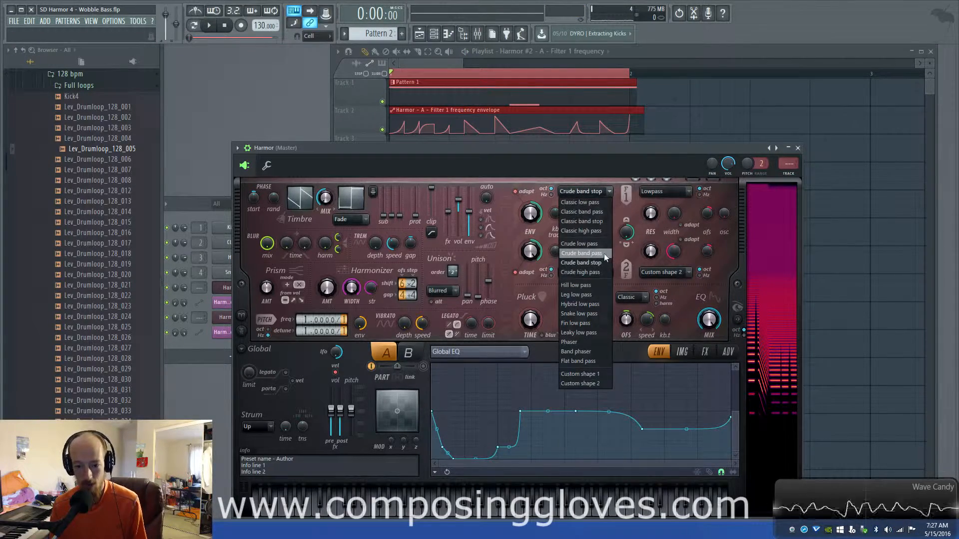
click(604, 253)
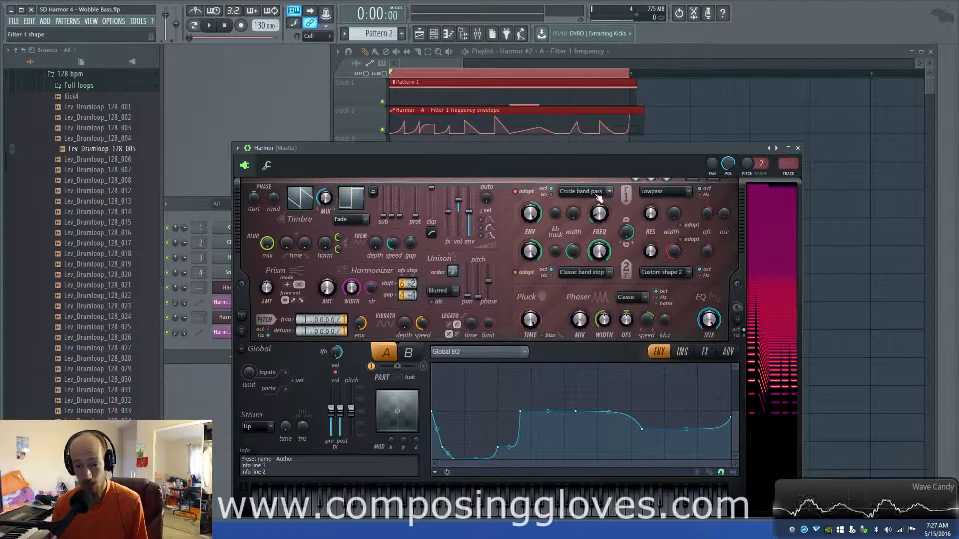
key(space)
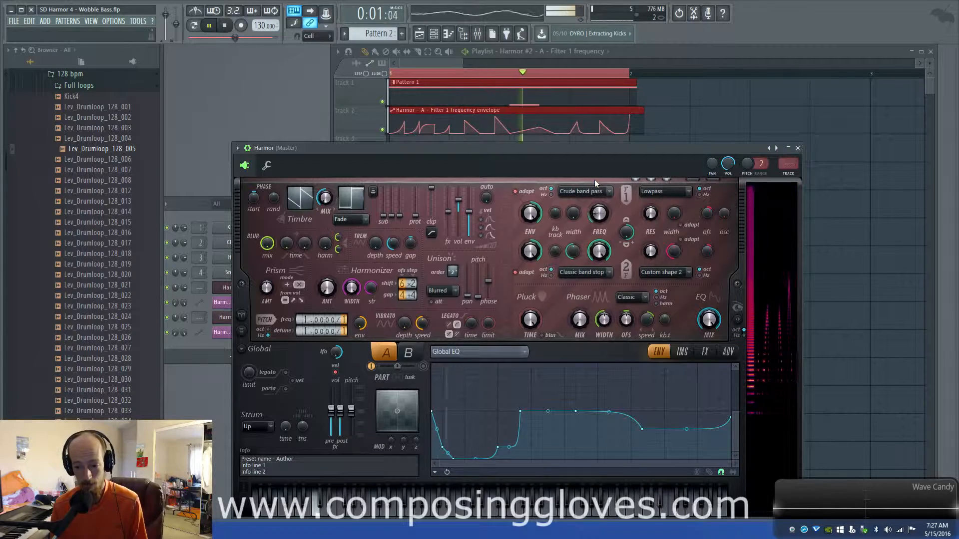
key(space)
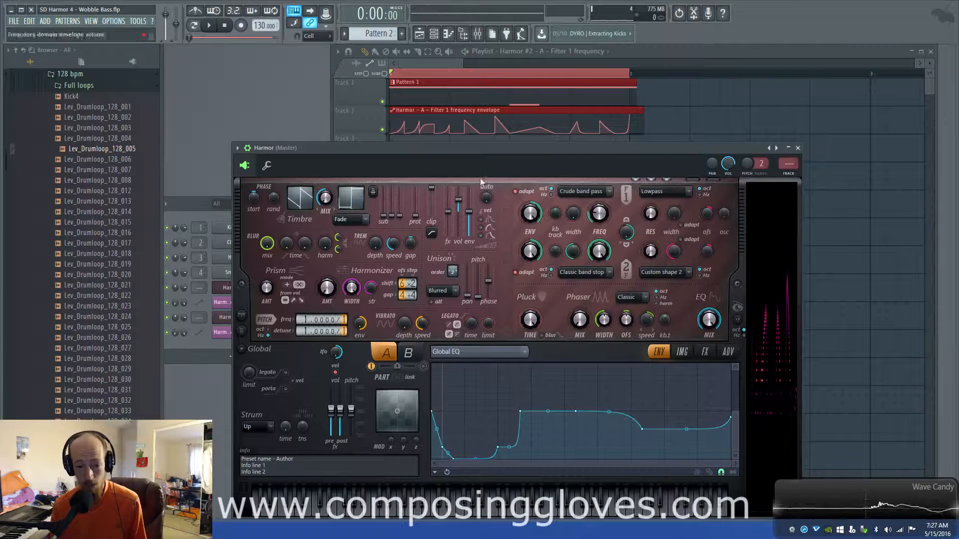
- Open the Harmor #2 instrument, place its window below the playlist's automation clip and start loop playback
drag(530, 149, 553, 106)
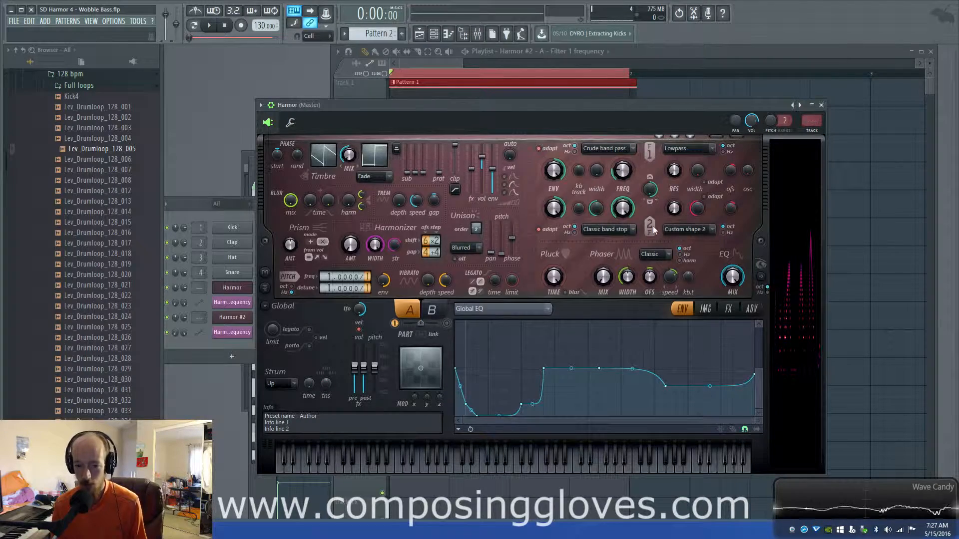
click(203, 264)
click(250, 316)
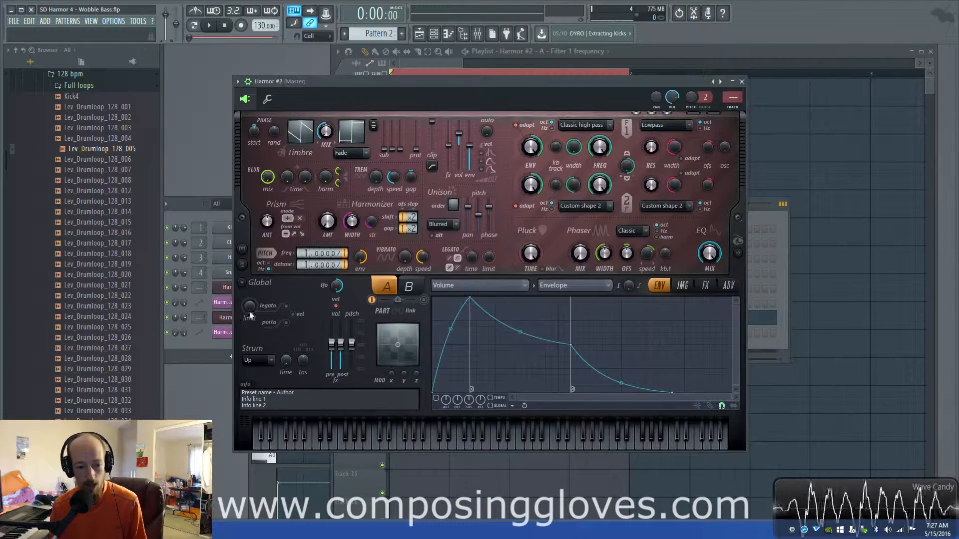
drag(573, 92, 624, 207)
key(space)
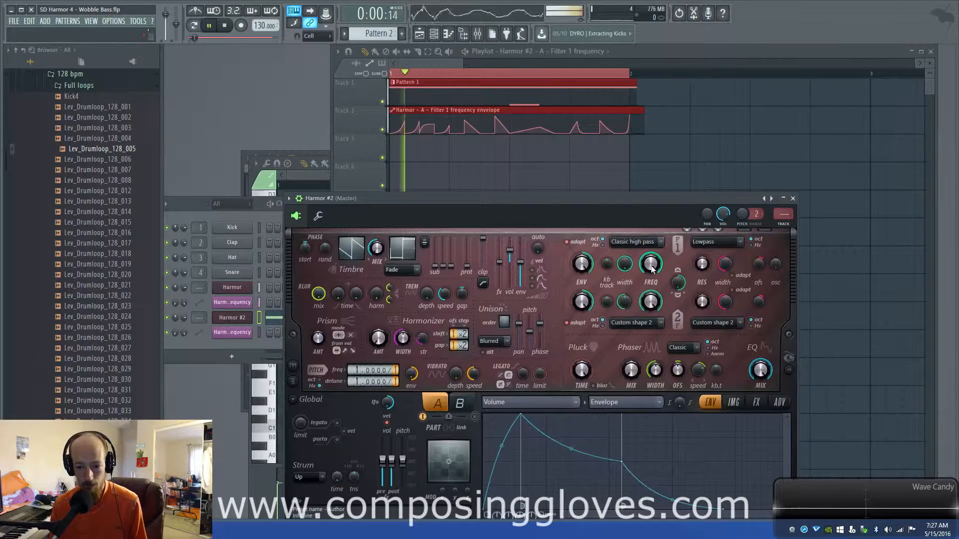
- Stop the loop and mute playlist tracks 1 and 2
key(space)
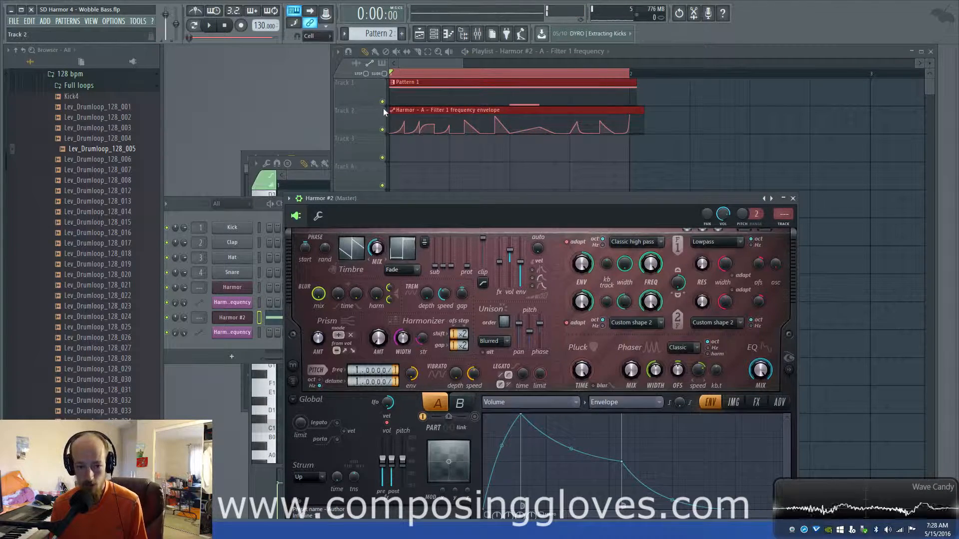
click(382, 102)
click(383, 129)
click(220, 215)
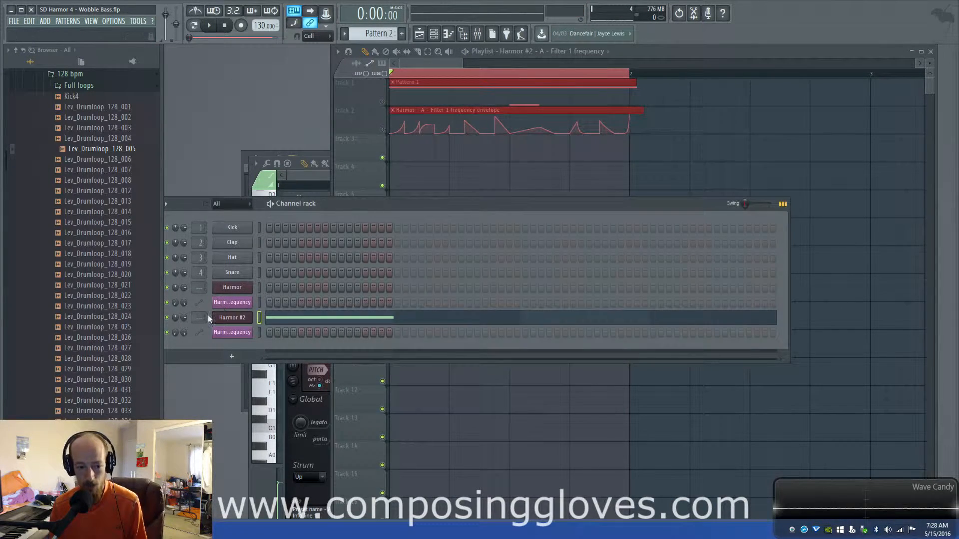
- Choose Pattern 2 as the playlist's clip source and place it at the start of Track 4
click(466, 170)
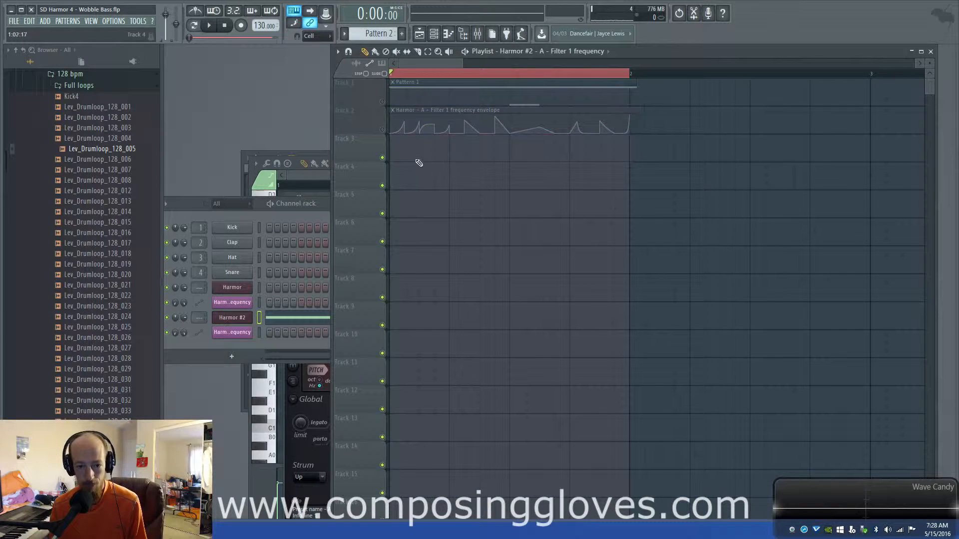
click(602, 52)
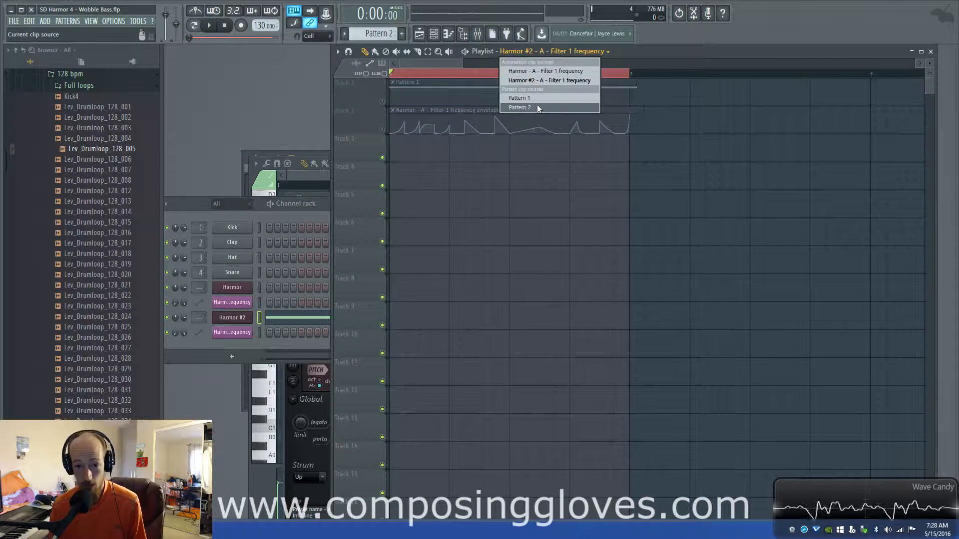
click(537, 104)
click(426, 176)
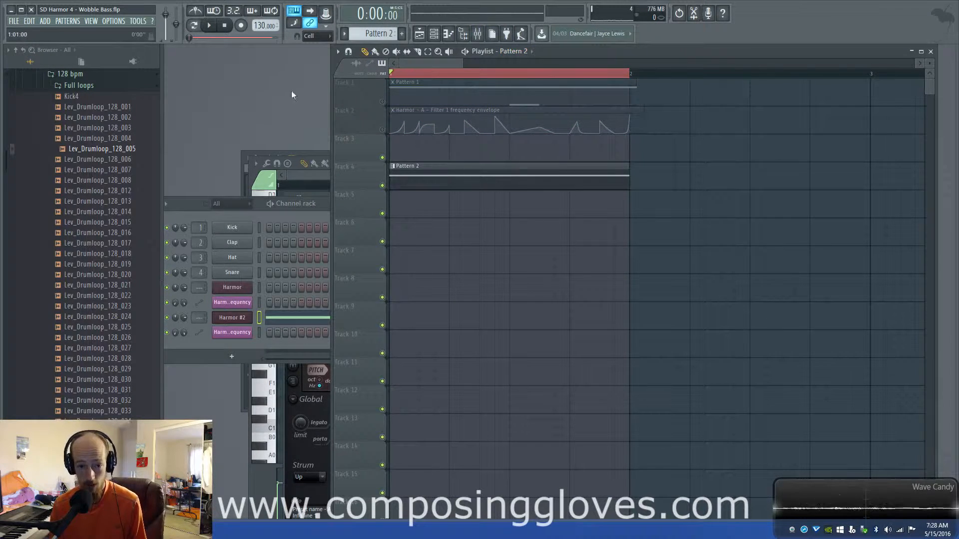
- Open the Harmor #2 instrument, preview the loop and set filter 1 to the Classic low pass shape
key(space)
click(231, 333)
click(235, 318)
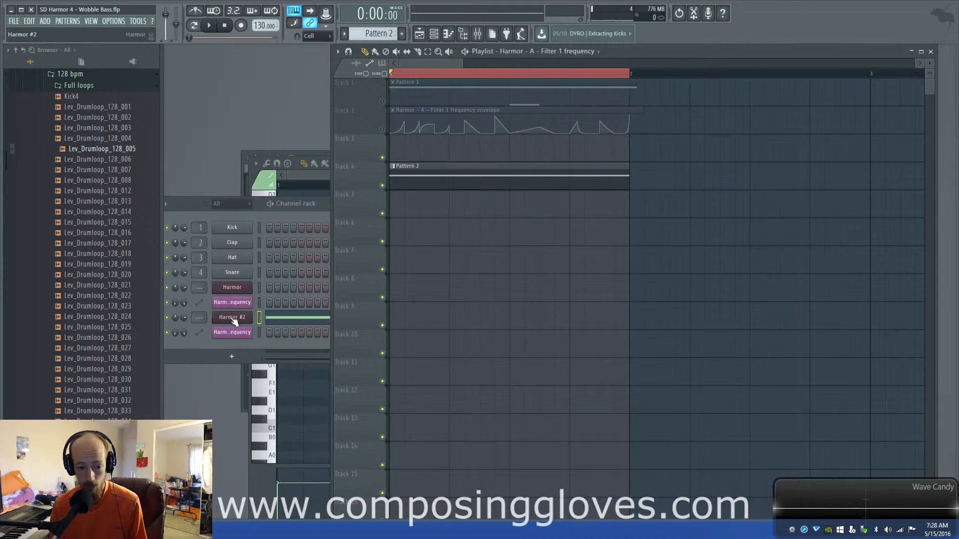
key(space)
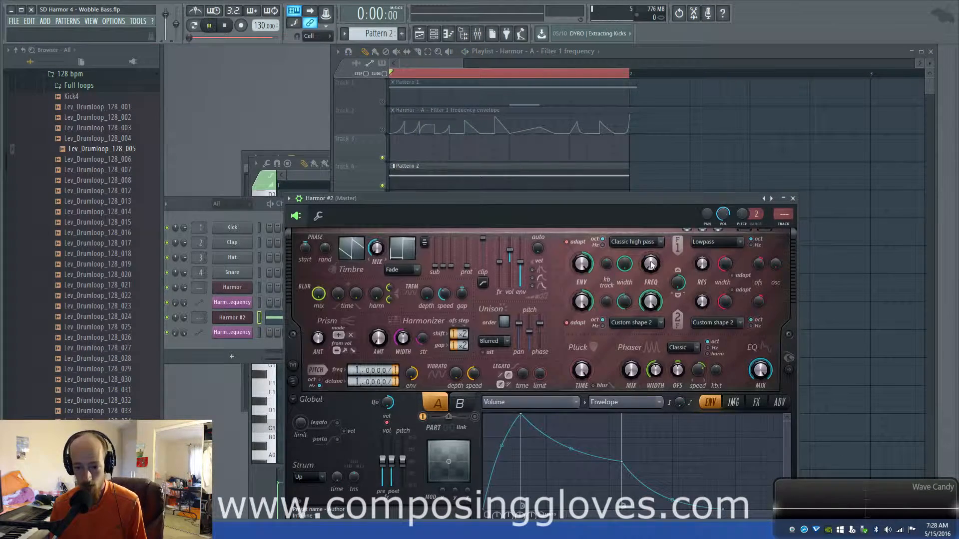
key(space)
click(648, 242)
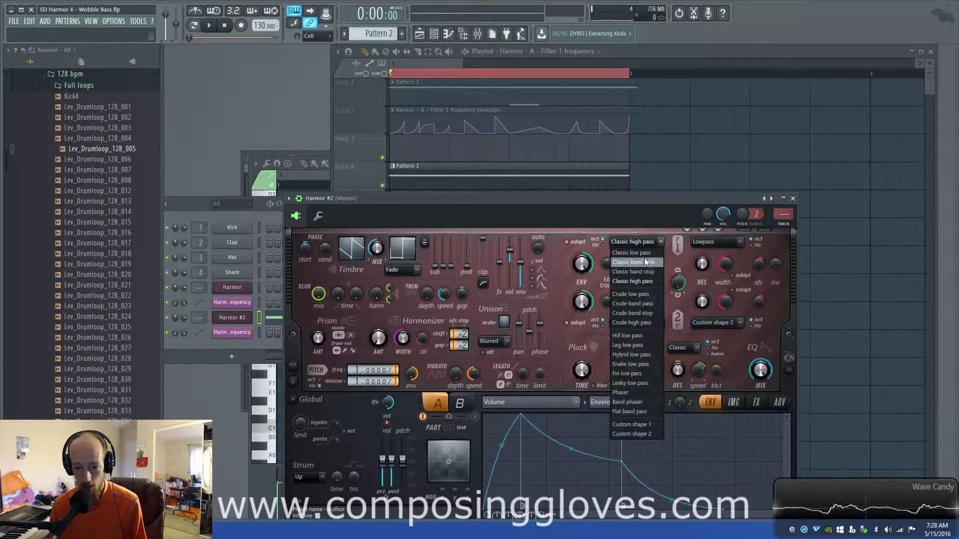
click(645, 253)
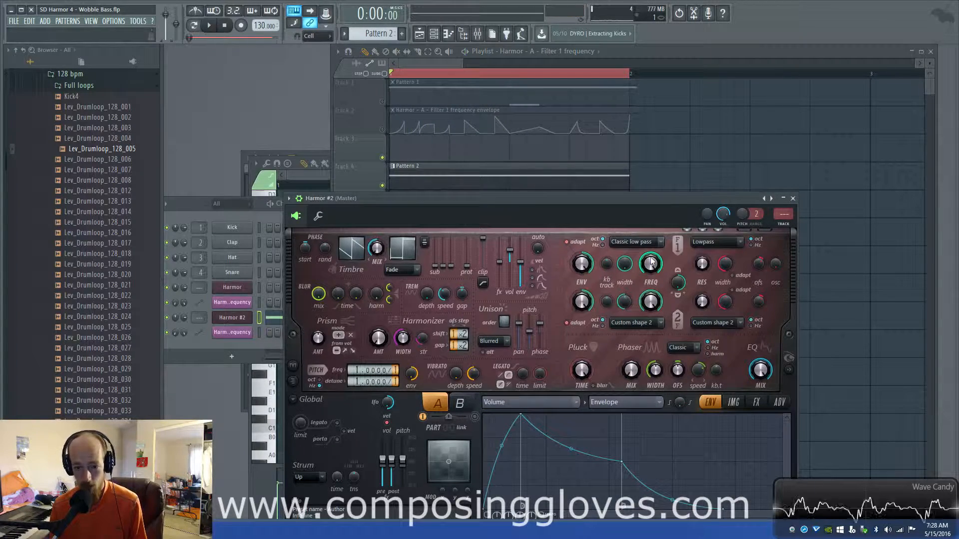
- Create an automation clip for Harmor #2's filter 1 frequency and move it to playlist Track 5
scroll(575, 153, down, 2)
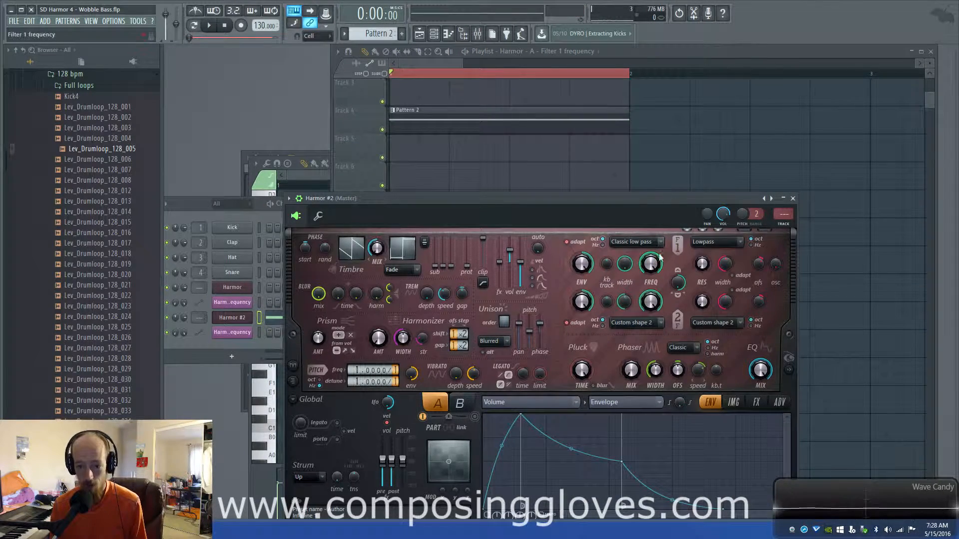
right_click(652, 268)
click(714, 370)
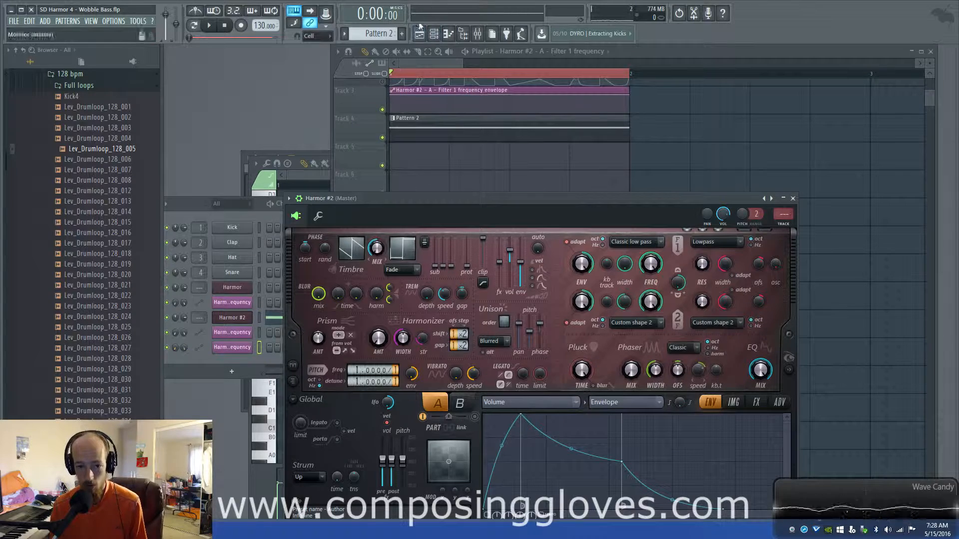
scroll(472, 105, up, 1)
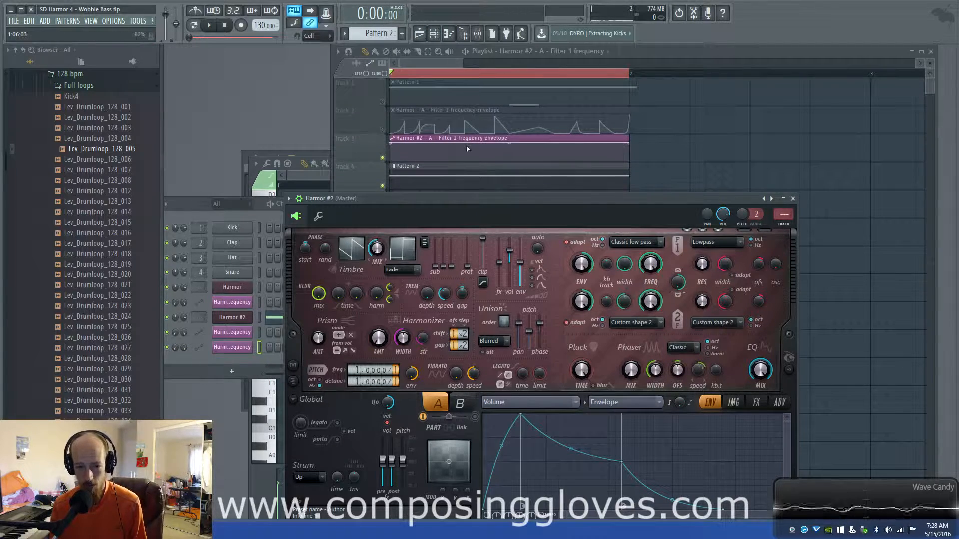
drag(462, 122, 461, 179)
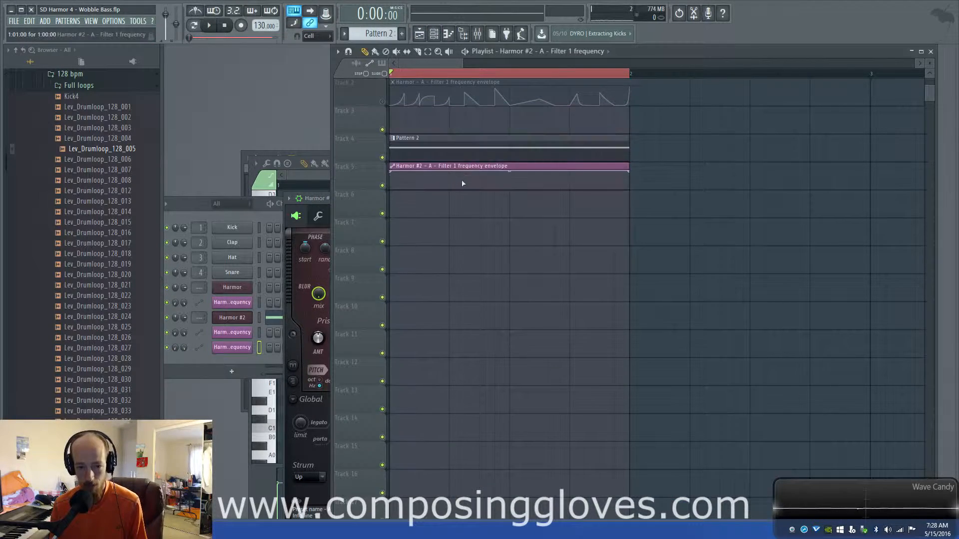
- Bring the Harmor #2 window below the new automation clip and preview the loop with the Classic low pass shape
click(291, 232)
drag(608, 201, 609, 258)
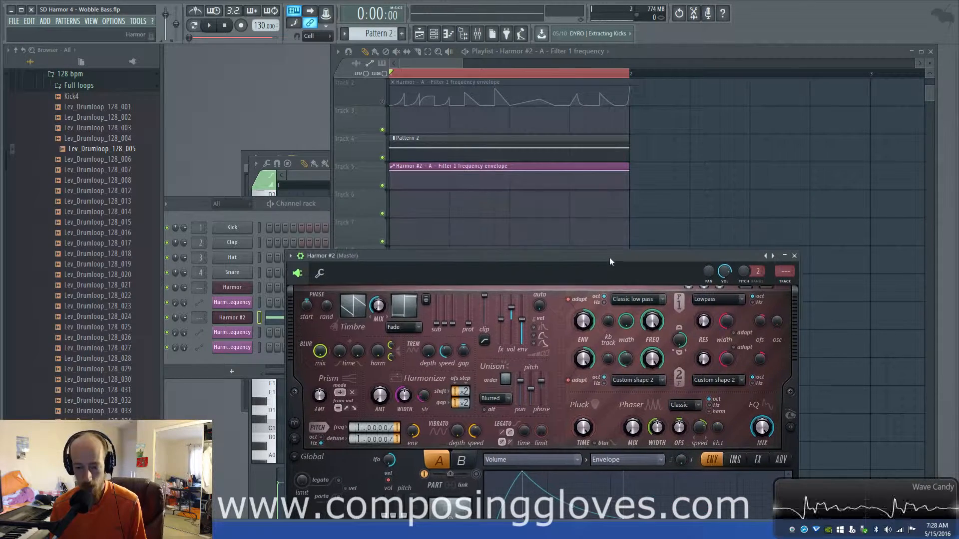
click(630, 299)
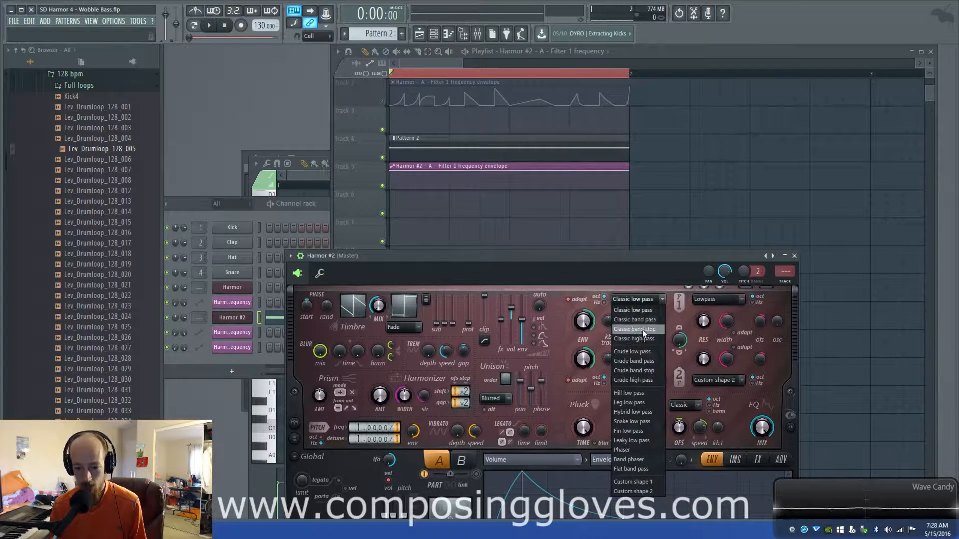
click(639, 300)
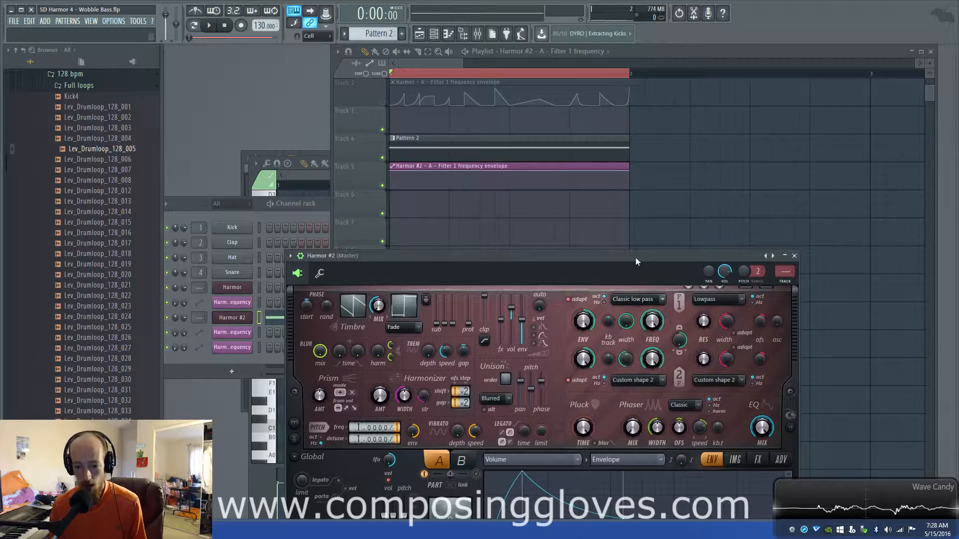
right_click(651, 318)
click(478, 166)
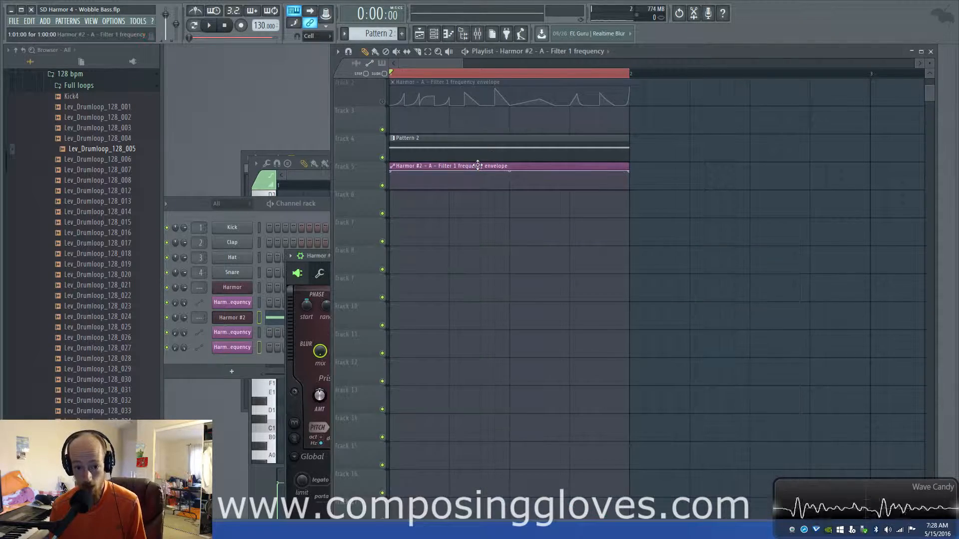
click(324, 257)
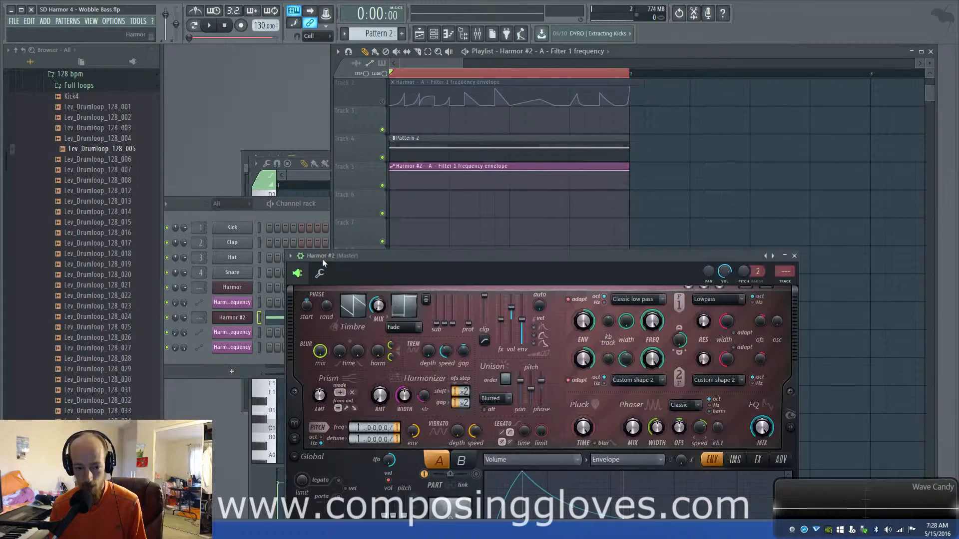
key(space)
key(space)
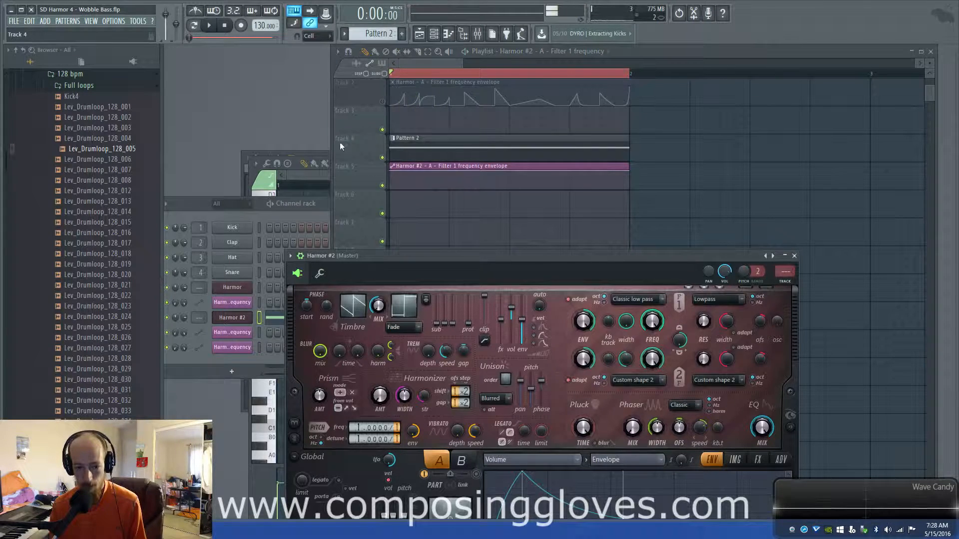
- Add automation points forming four falling sawtooth ramps across the first beat of Harmor #2's filter 1 frequency clip
right_click(404, 177)
drag(405, 179, 405, 192)
right_click(405, 171)
right_click(419, 189)
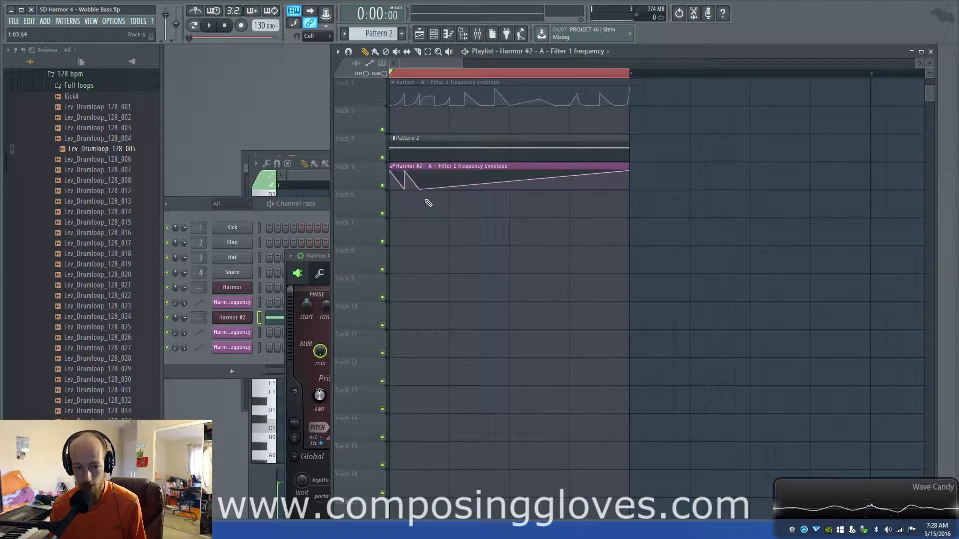
right_click(420, 171)
right_click(434, 188)
right_click(449, 169)
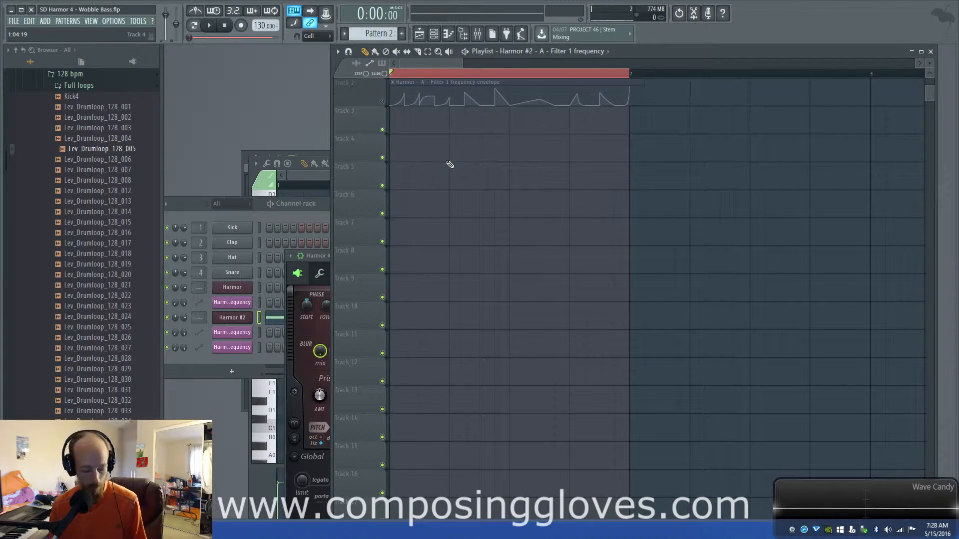
key(ctrl+z)
right_click(435, 172)
right_click(449, 189)
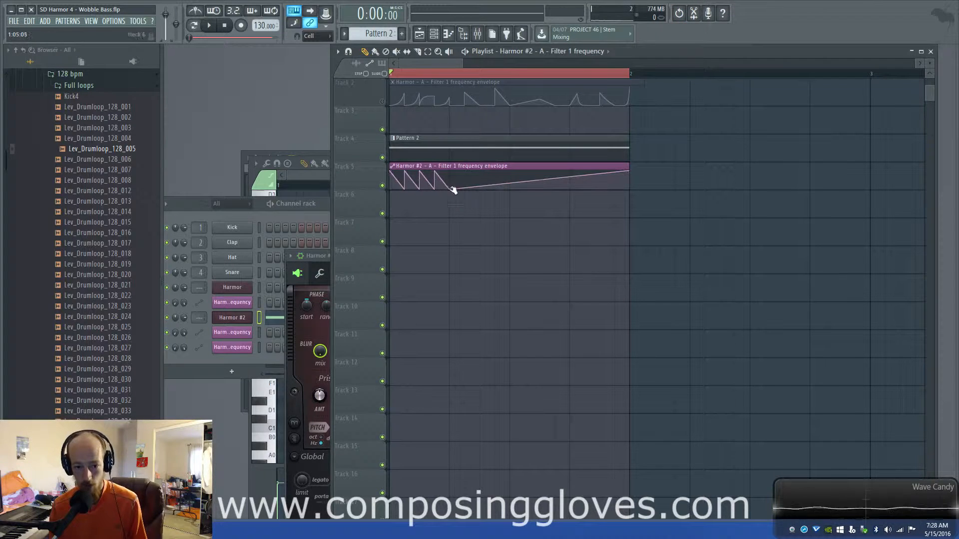
- Preview the sawtooth automation, move the Harmor #2 window back up and show its spectrum visualizer
key(space)
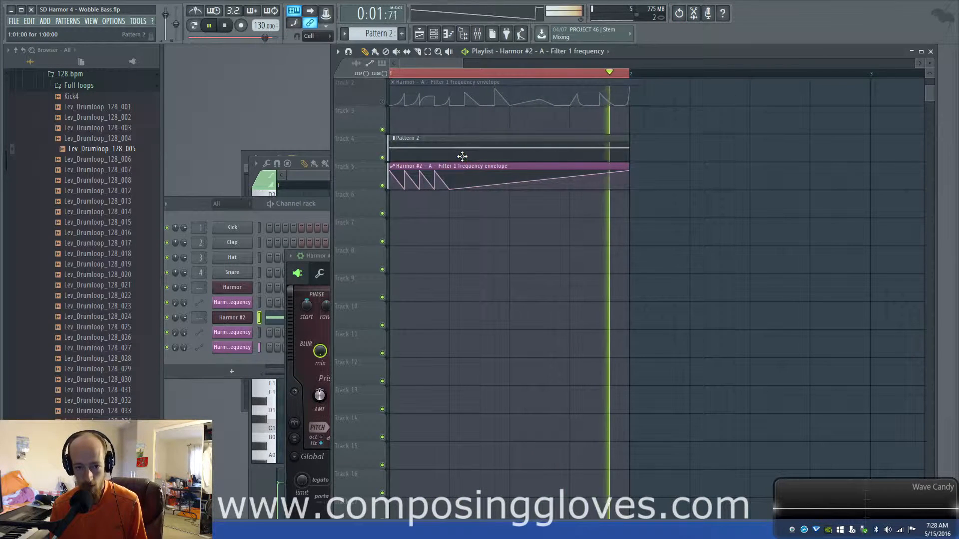
key(space)
click(310, 288)
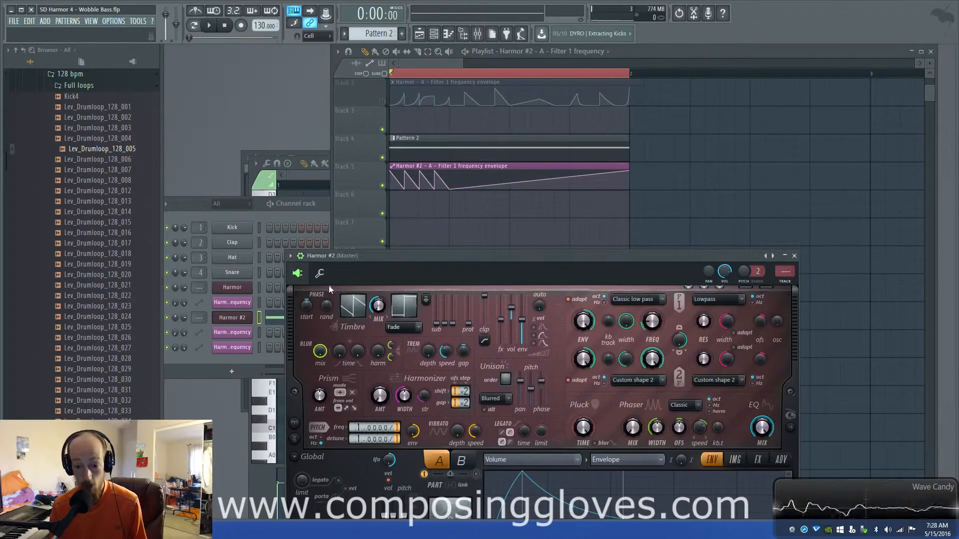
drag(691, 258, 688, 187)
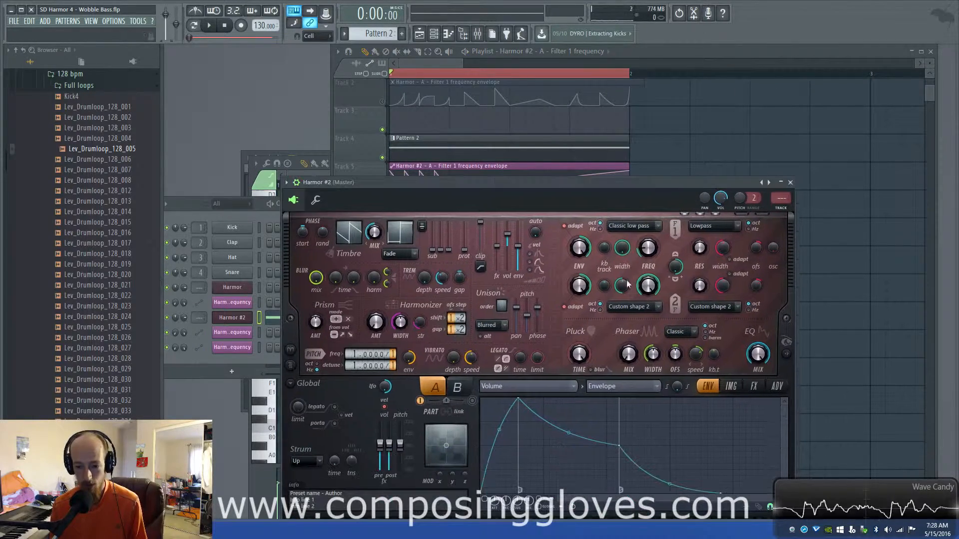
click(795, 354)
- Play the loop several times to examine the Classic low pass sweep in the Harmor #2 visualizer
key(space)
key(space)
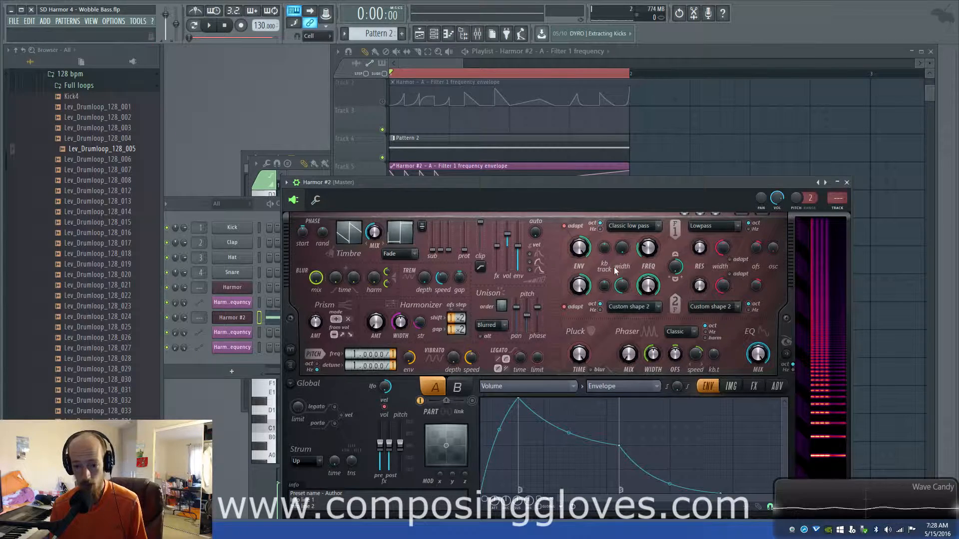
key(space)
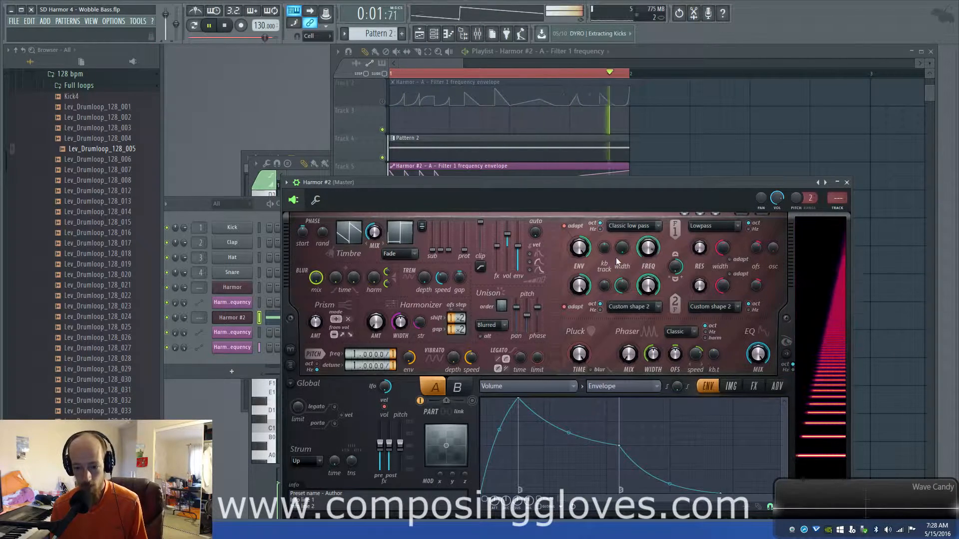
key(space)
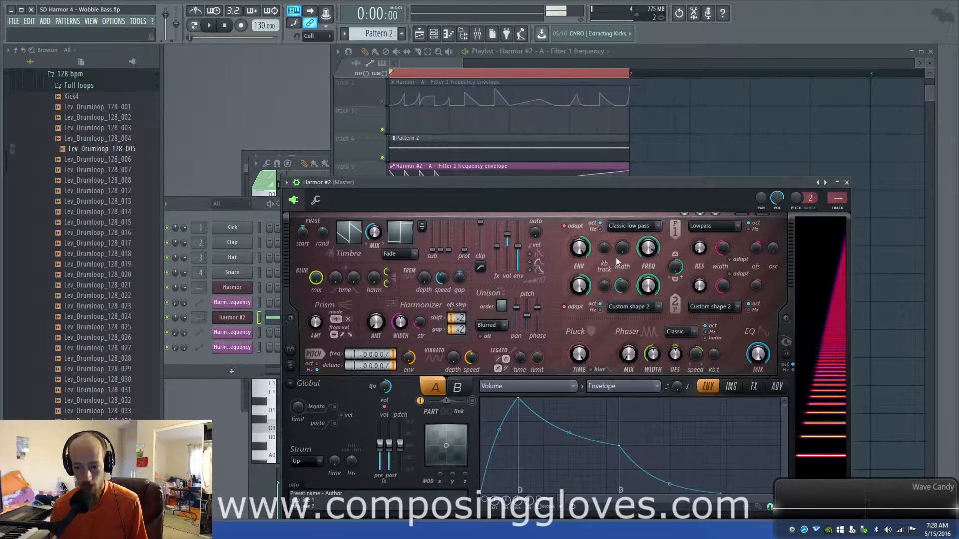
key(space)
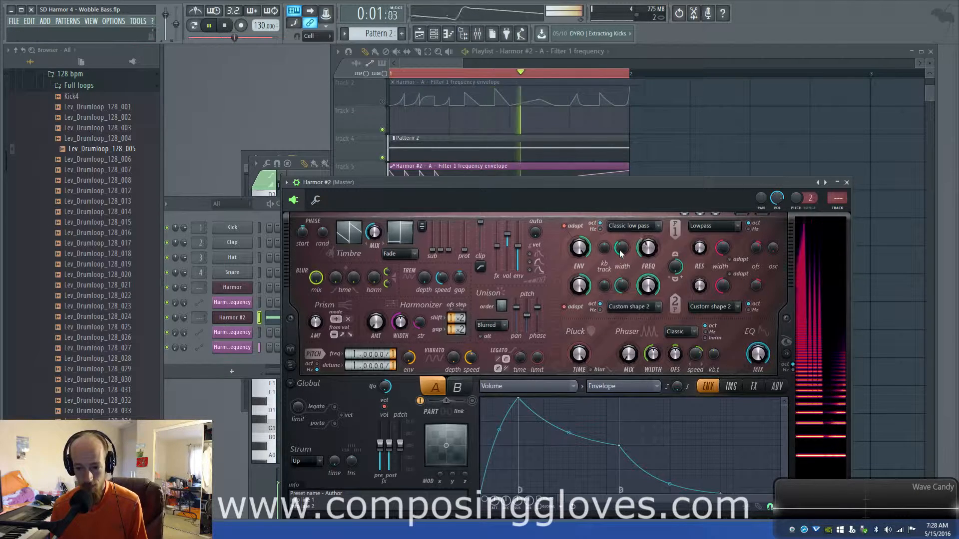
key(space)
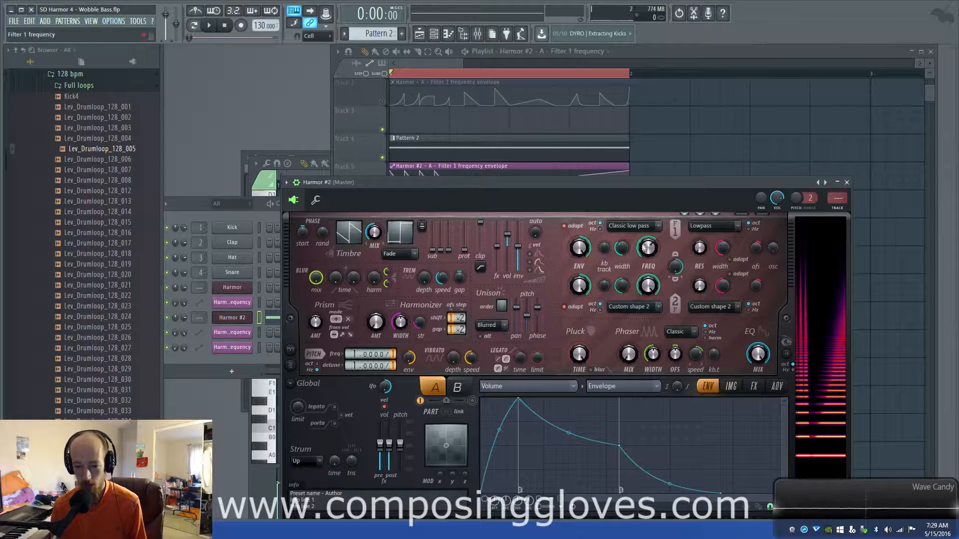
- Try the Classic band pass and Classic band stop shapes on filter 1 with the loop playing
click(644, 226)
click(647, 248)
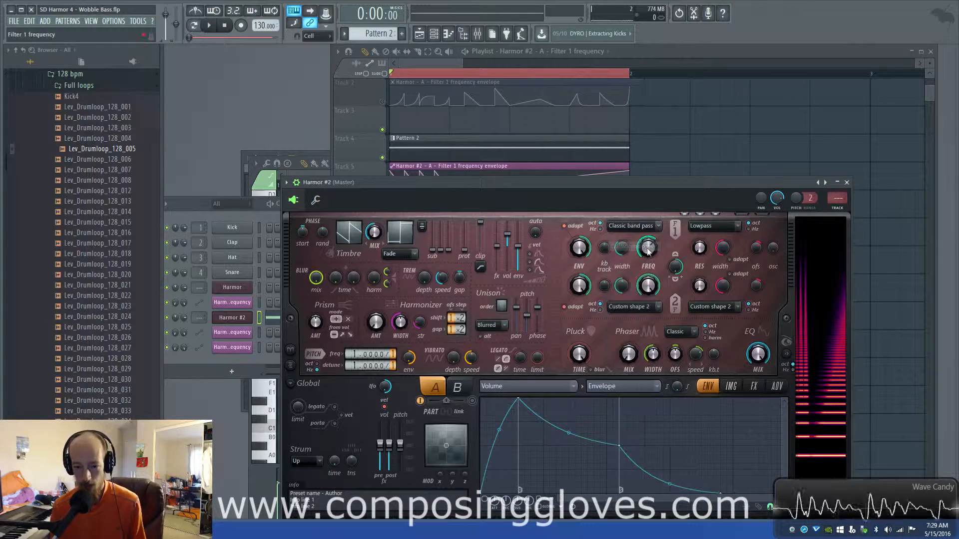
key(space)
click(632, 227)
click(634, 255)
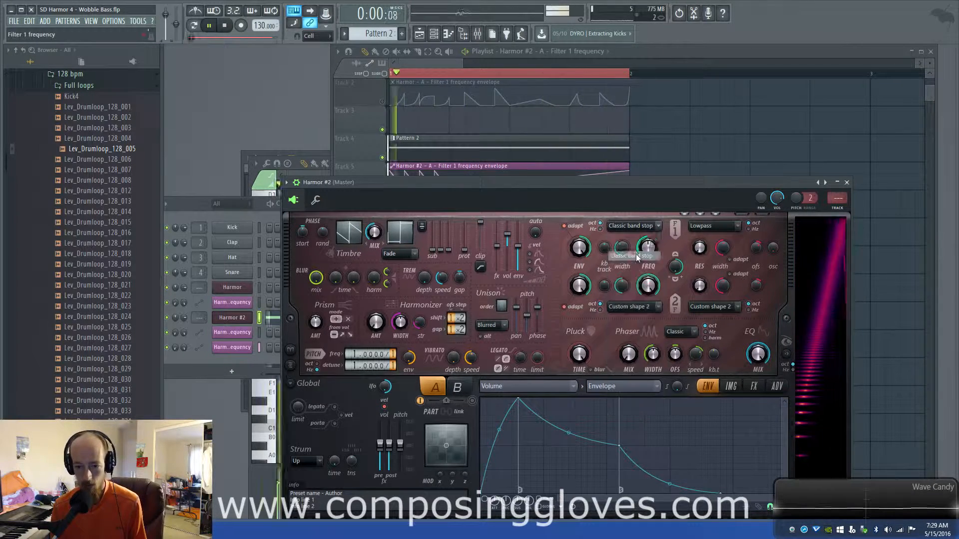
- Try the Classic high pass shape on filter 1 with the loop playing, and return the filter to Classic low pass
click(636, 225)
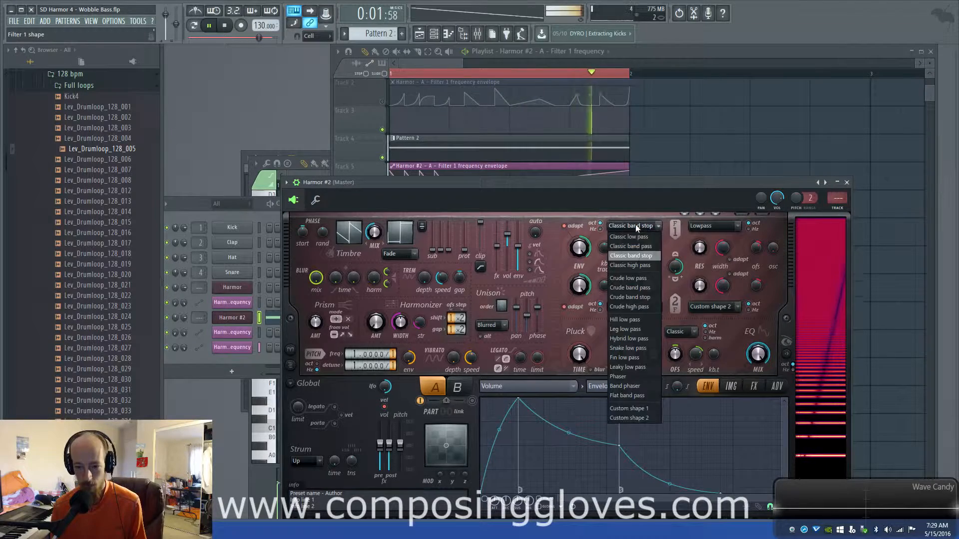
click(642, 265)
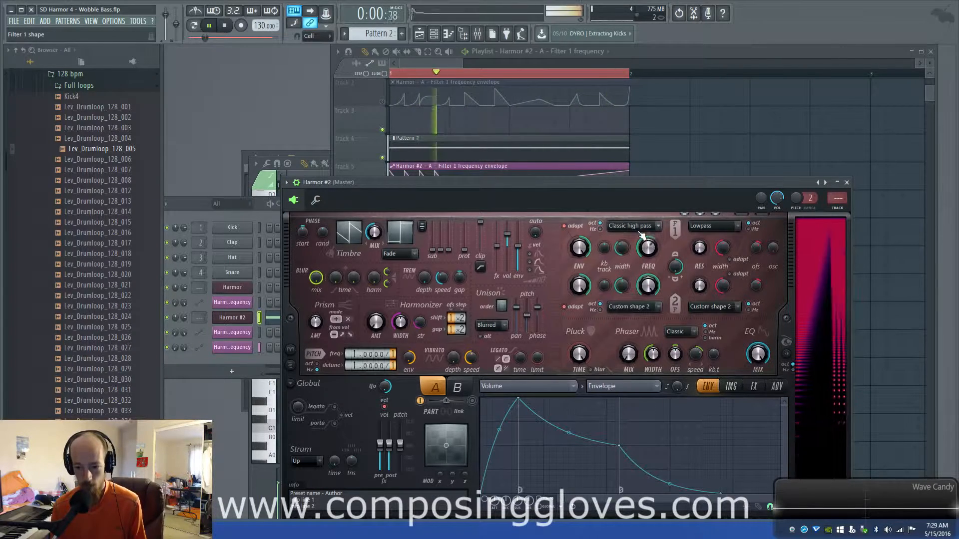
key(space)
click(632, 226)
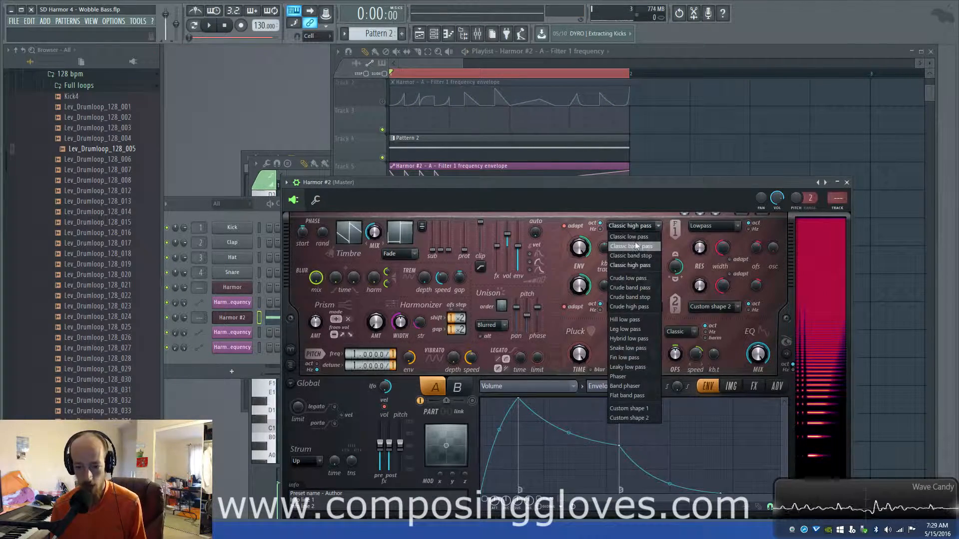
click(629, 237)
- Move the Harmor #2 window up, switch part A's volume modulation to an LFO at full depth, and check the playlist automation clip
drag(616, 186, 651, 113)
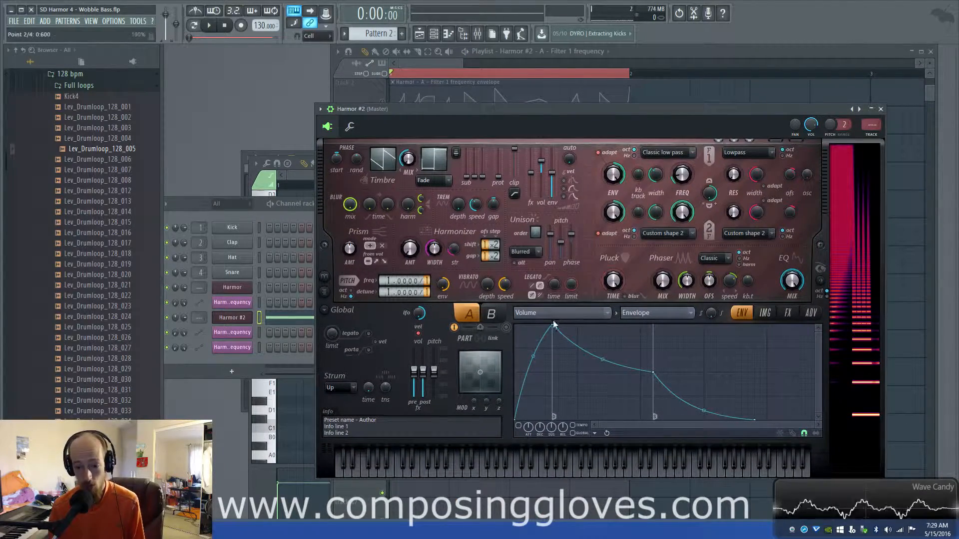
click(660, 311)
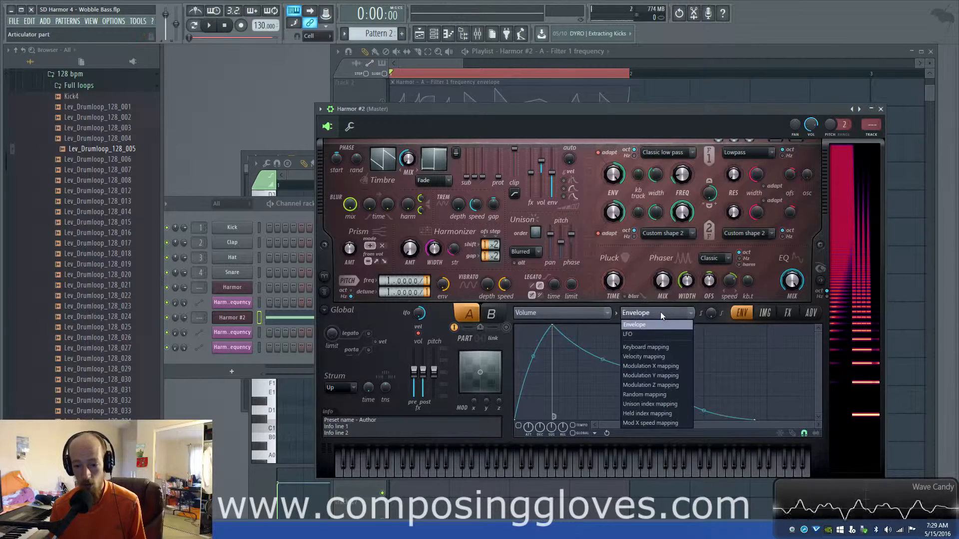
click(661, 335)
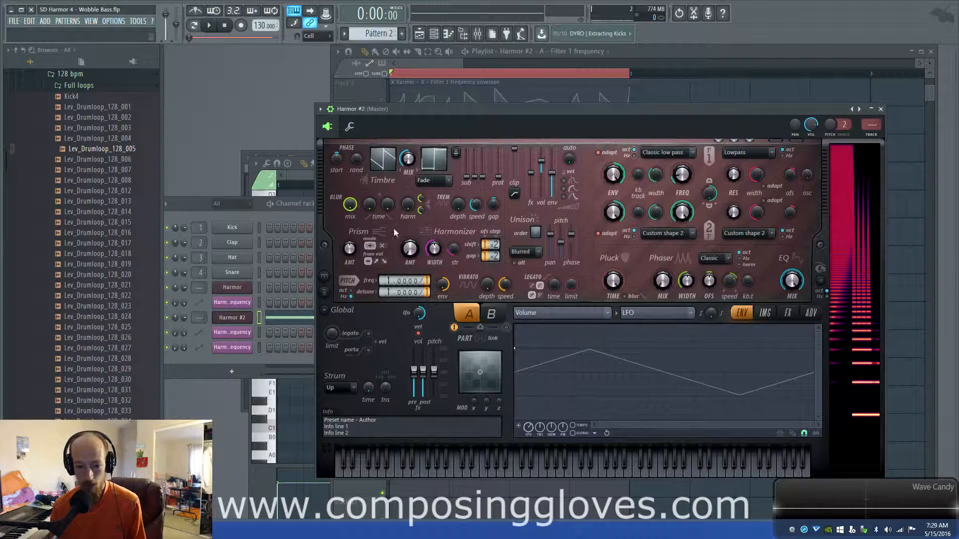
click(429, 61)
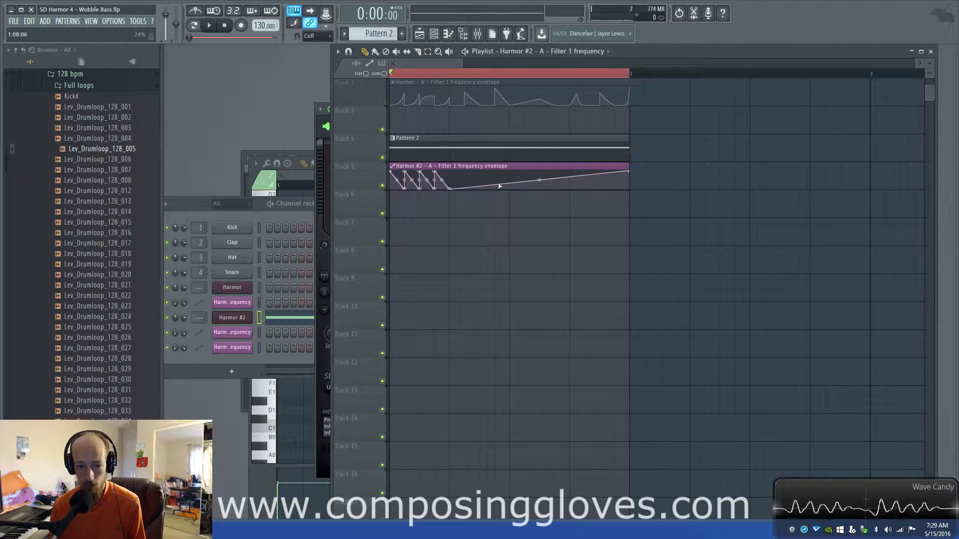
click(245, 319)
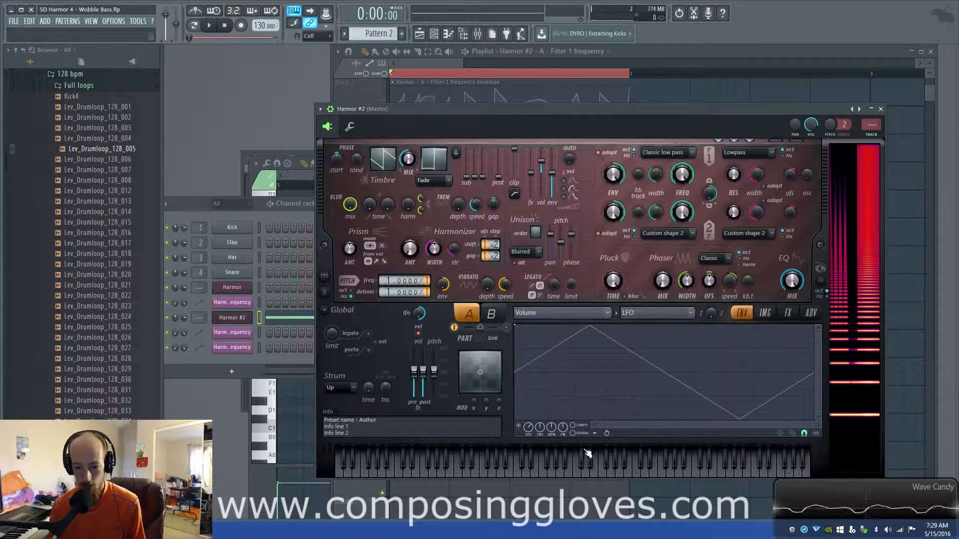
- Raise the volume LFO's speed and tension into a fast, rounded square wave and preview it with the loop
key(space)
drag(528, 428, 528, 424)
key(space)
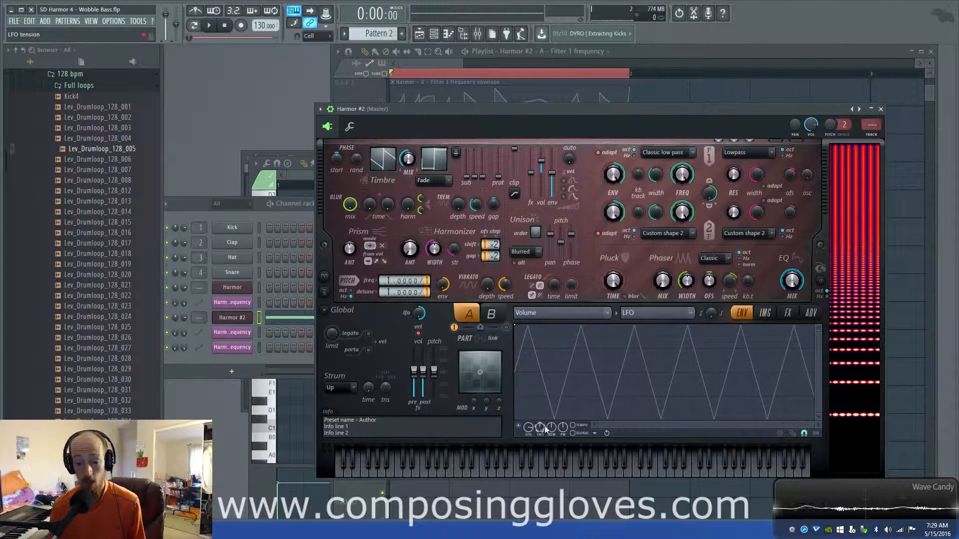
drag(544, 429, 528, 416)
key(space)
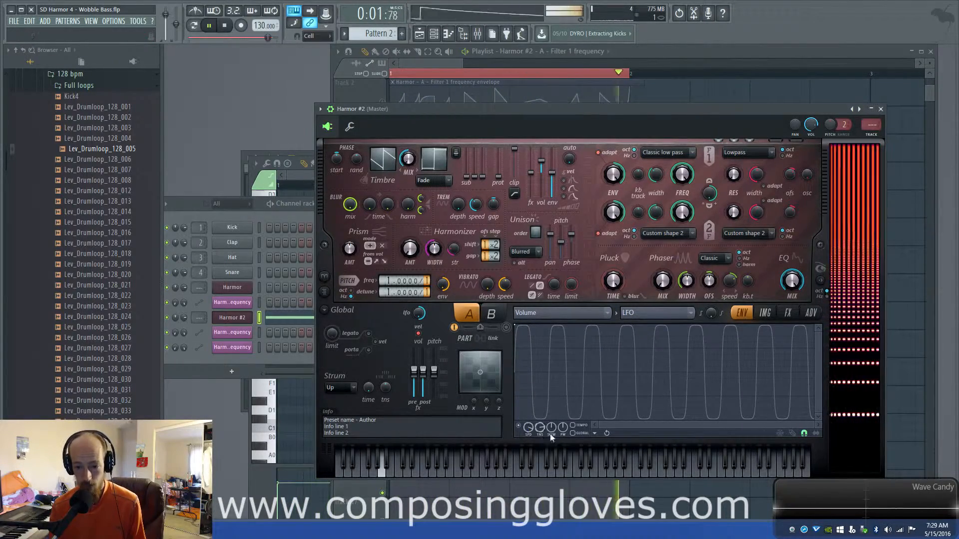
key(space)
key(space)
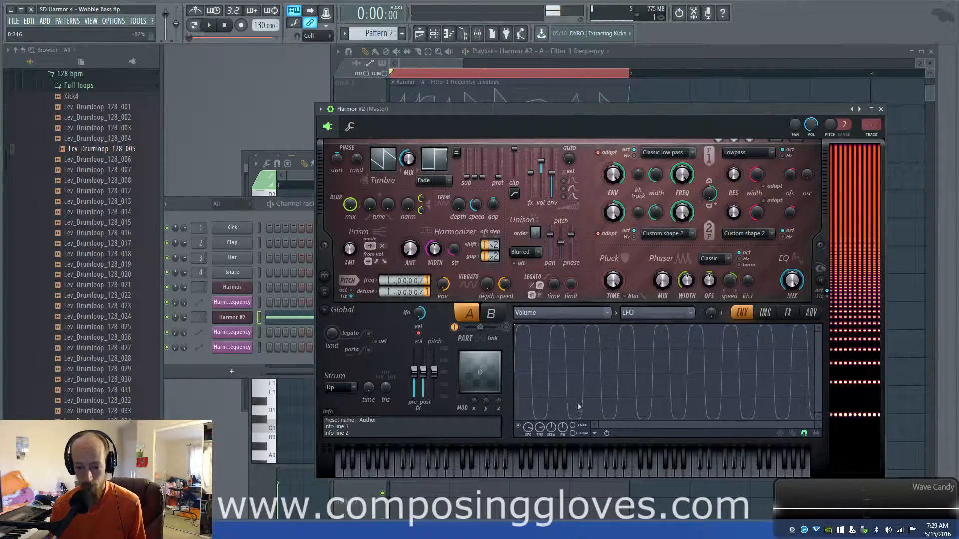
- Show Harmor #2's effects, set the distortion type to Log, and adjust its amount, asymmetry and wet level during playback
click(766, 314)
click(787, 314)
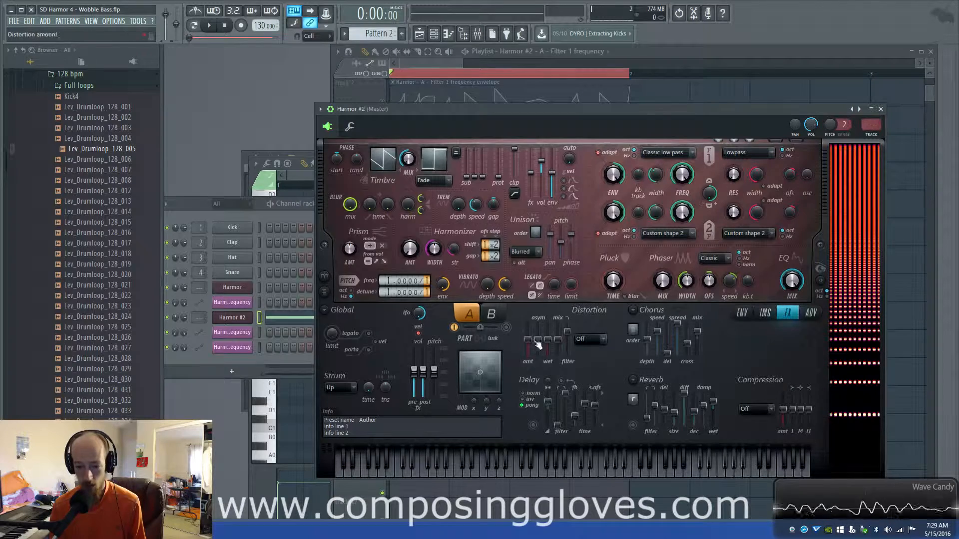
click(583, 342)
click(588, 399)
key(space)
drag(528, 342, 547, 345)
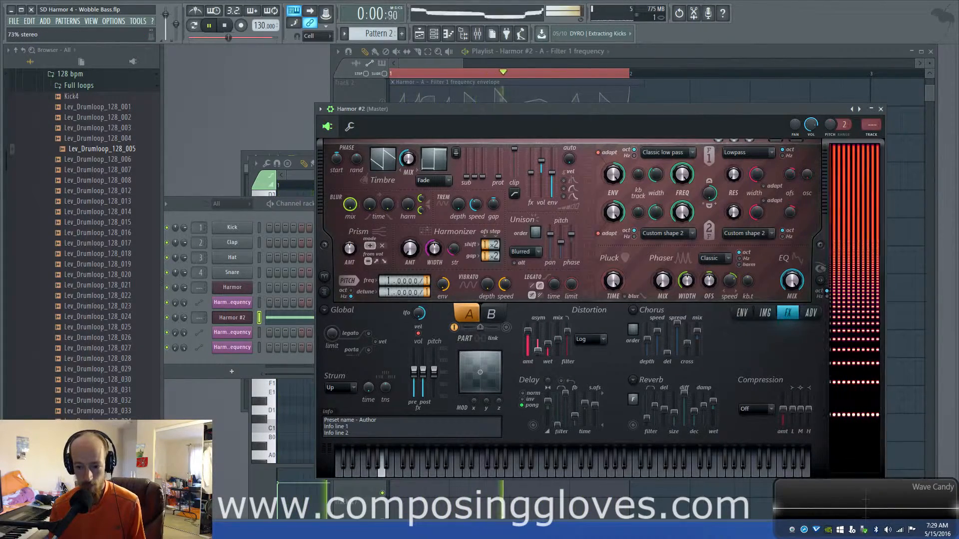
key(space)
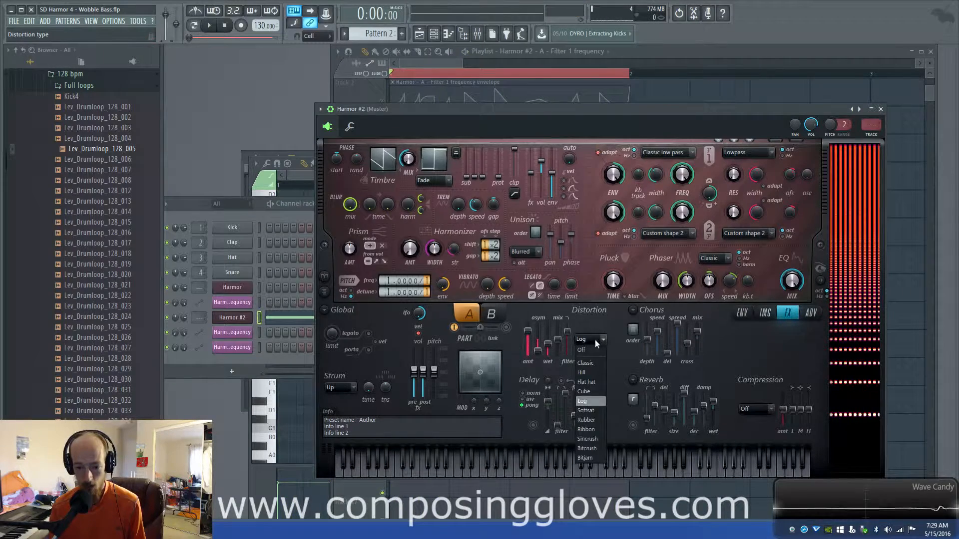
- Change the distortion type to Ribbon and lower the distortion amount while the loop plays
click(600, 433)
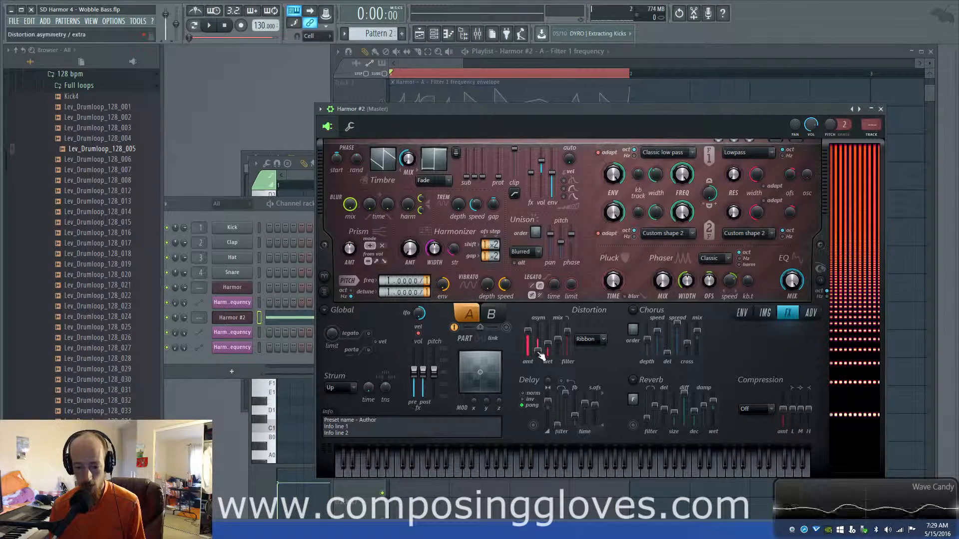
key(space)
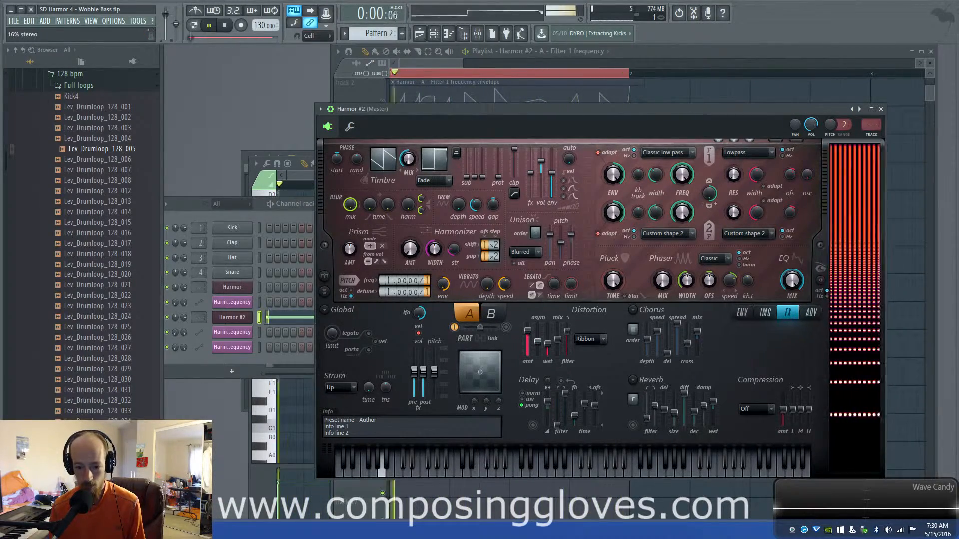
drag(528, 332, 528, 346)
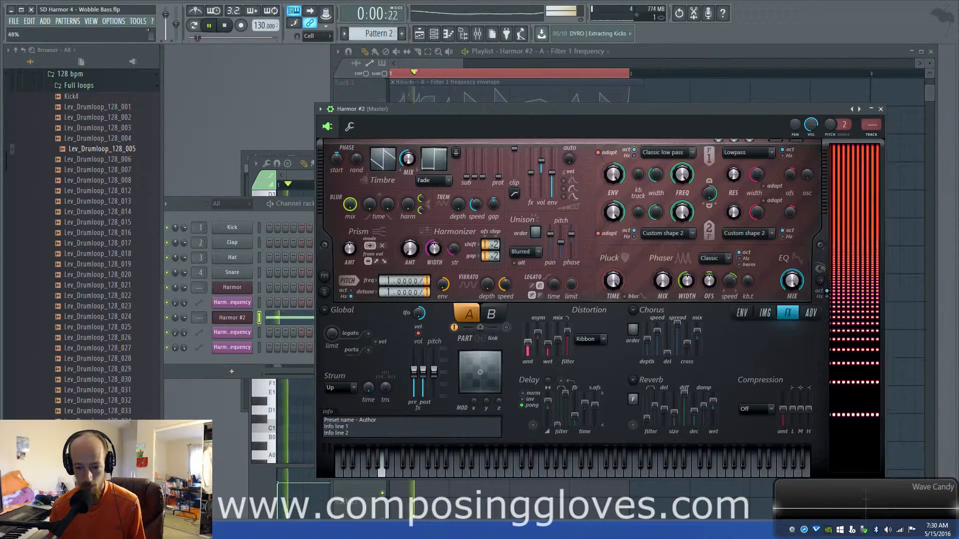
key(space)
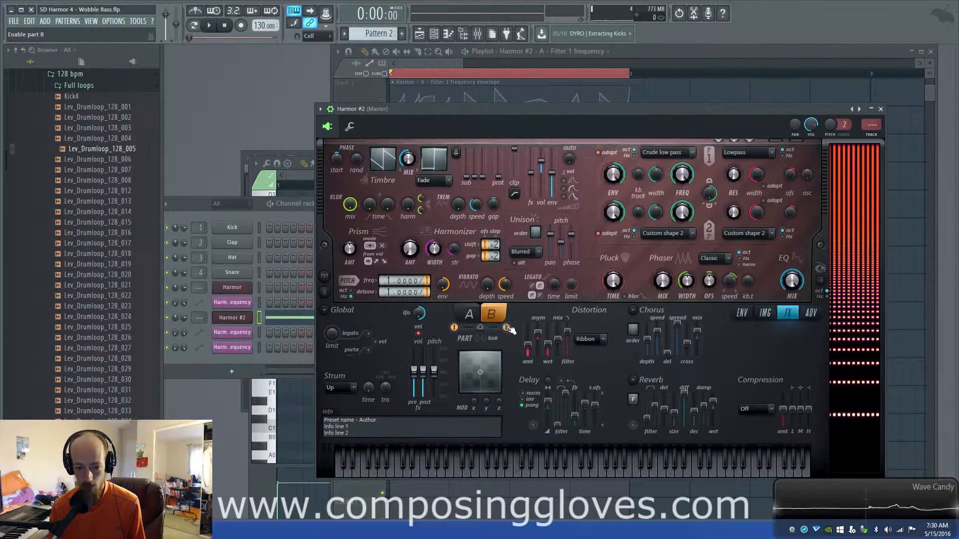
- Enable part B, adjust its unison voices, pan and pitch, and raise its harmonizer amount, shift 1 and pitch multiplier 2
key(space)
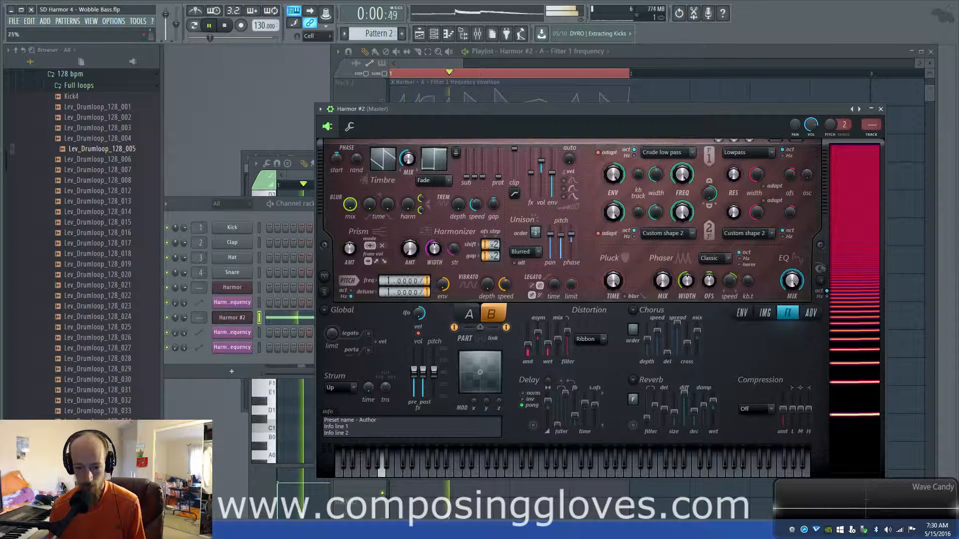
drag(571, 238, 550, 254)
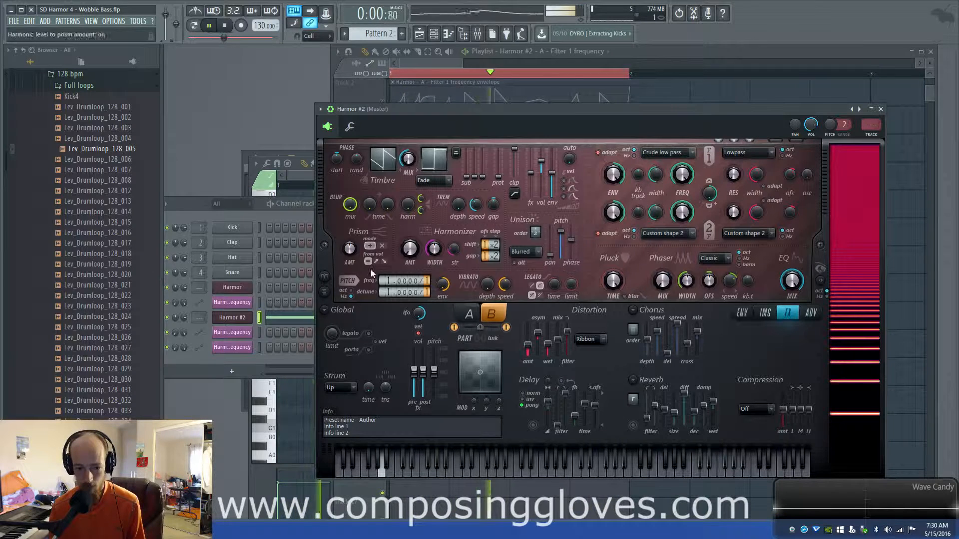
scroll(485, 244, up, 4)
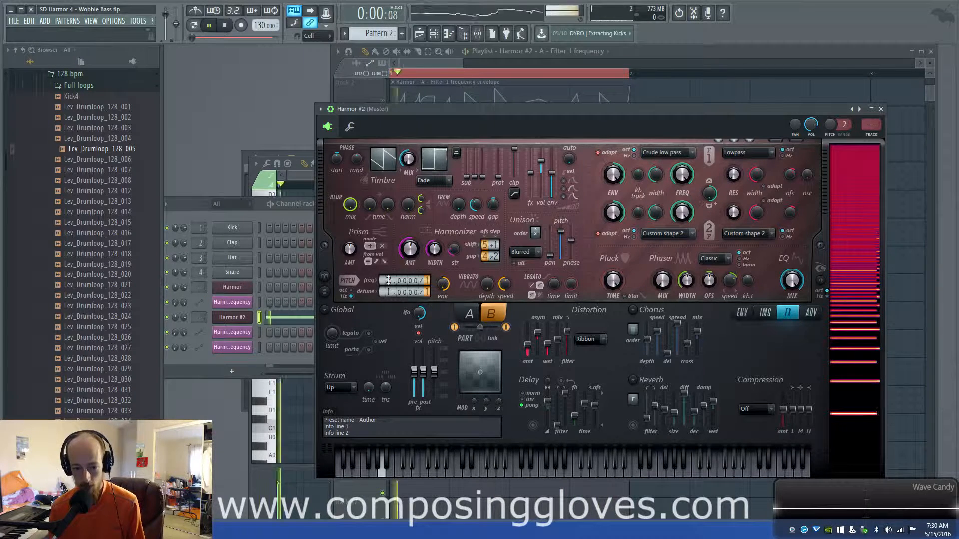
- Try pitch and sub-harmonic levels on part A, raise the sub-harmonic level on part B and preview the loop
click(458, 316)
drag(384, 278, 427, 289)
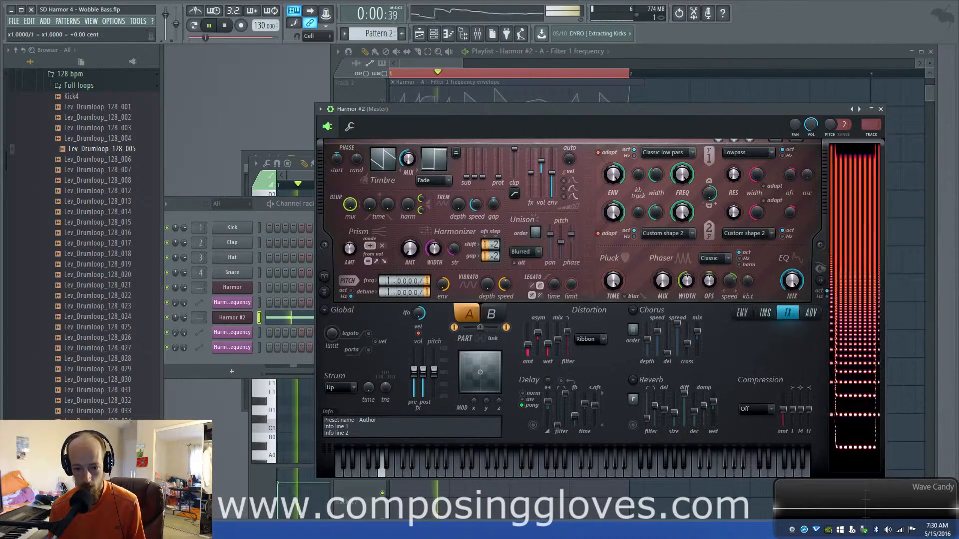
drag(409, 248, 409, 227)
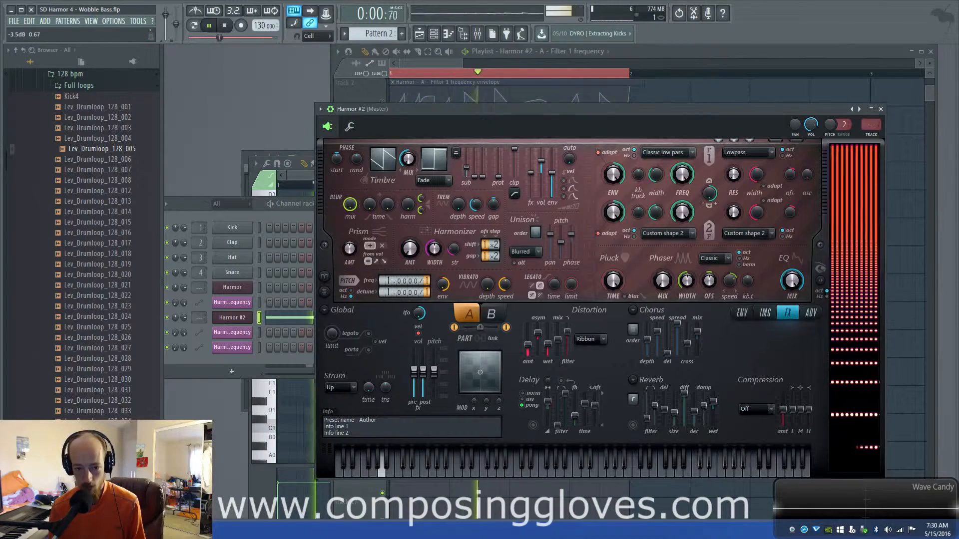
click(491, 314)
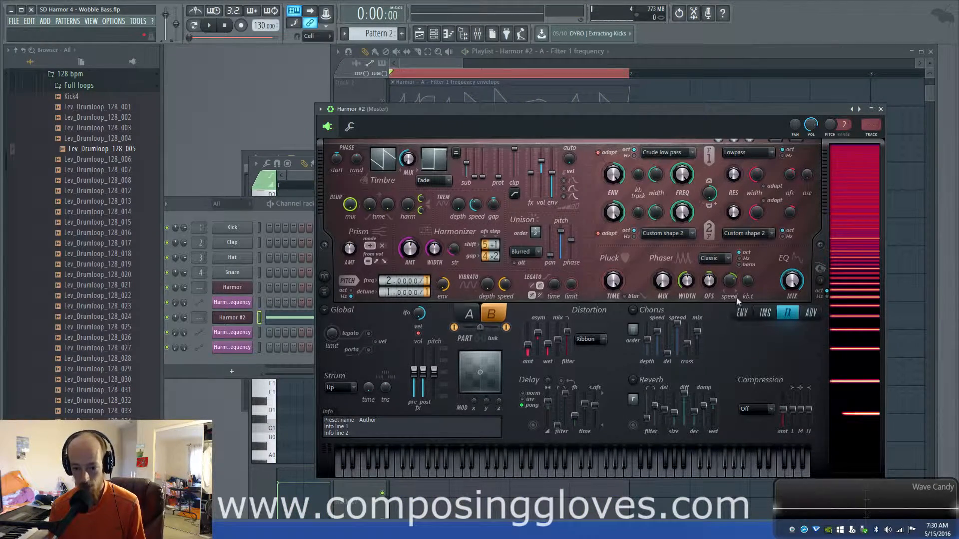
key(space)
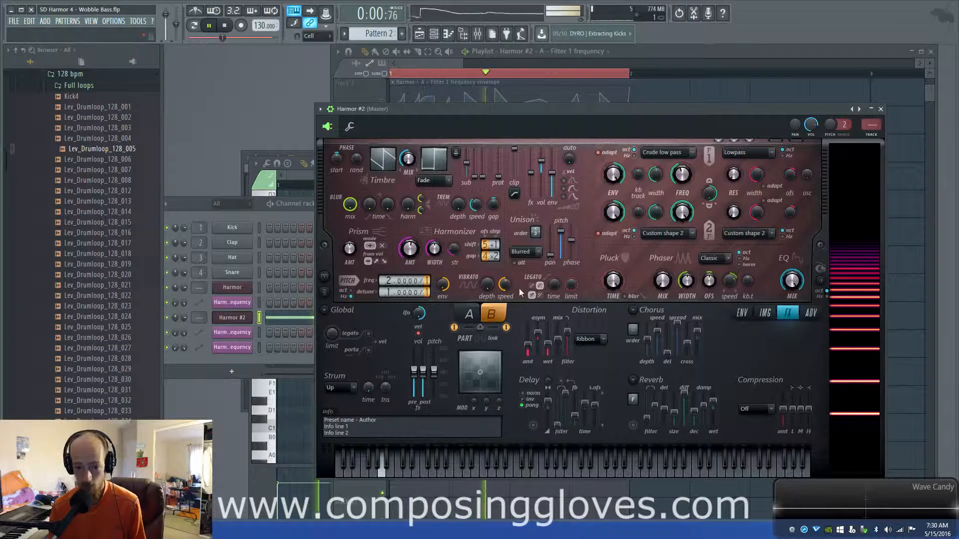
- Shape part A's global EQ with a deep low-mid cut and a high-end peak, comparing it against 0% EQ mix
click(470, 315)
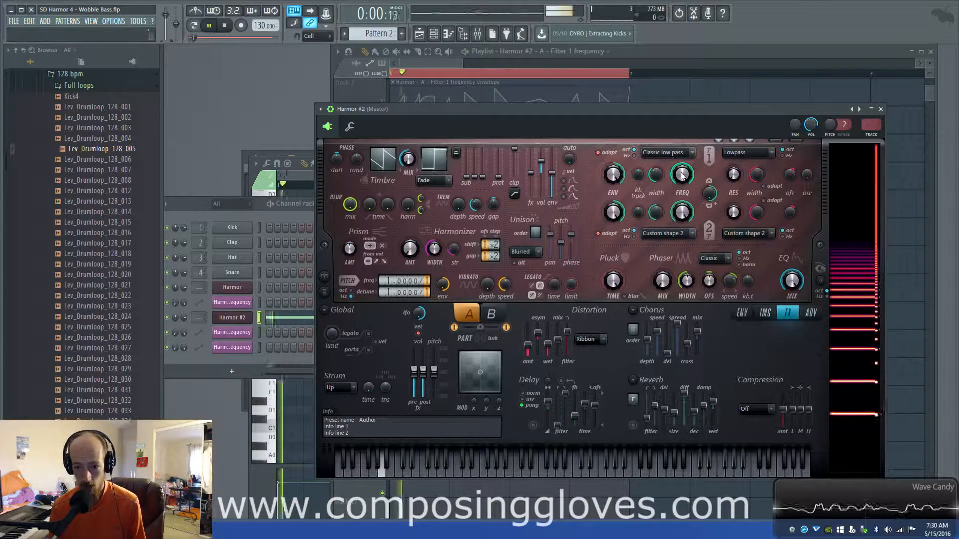
click(792, 284)
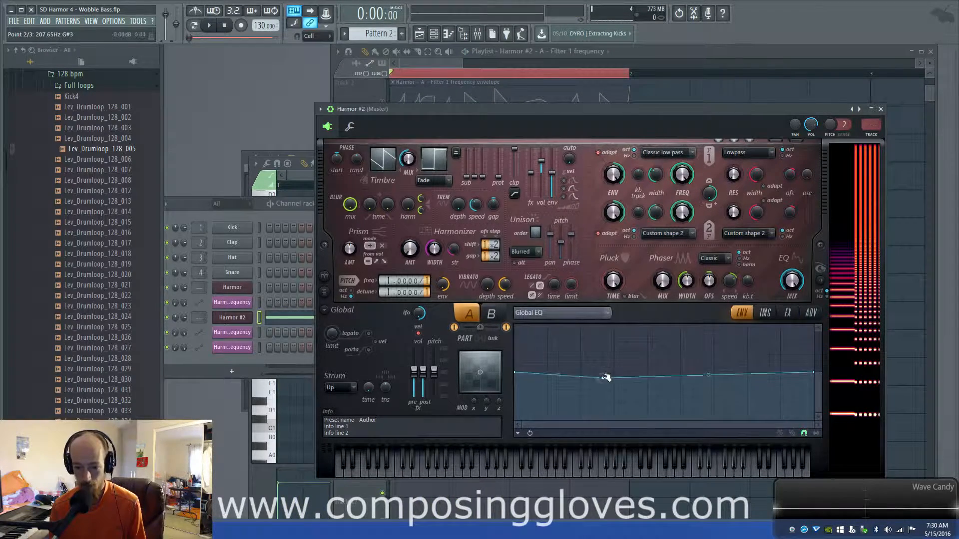
drag(606, 378, 770, 338)
key(space)
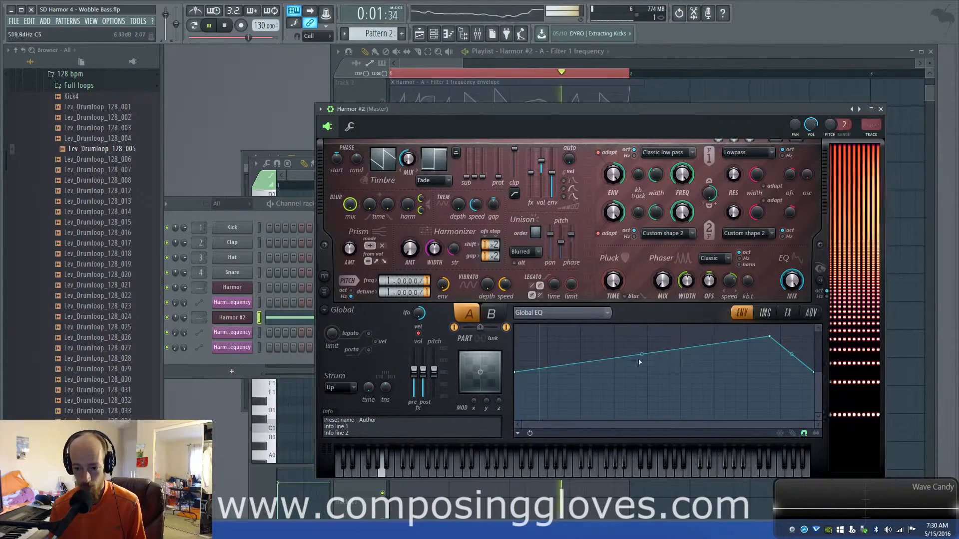
drag(642, 354, 572, 414)
drag(542, 376, 543, 379)
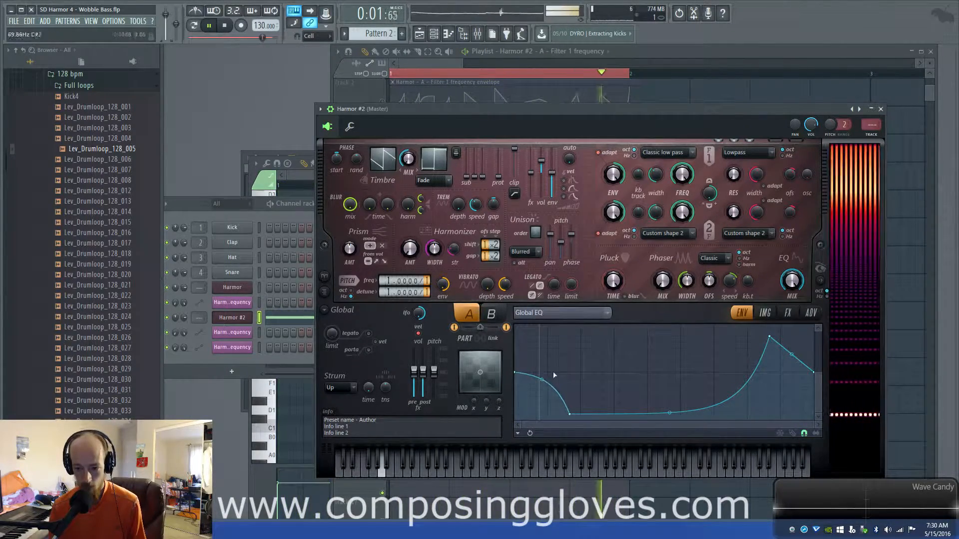
drag(571, 415, 580, 414)
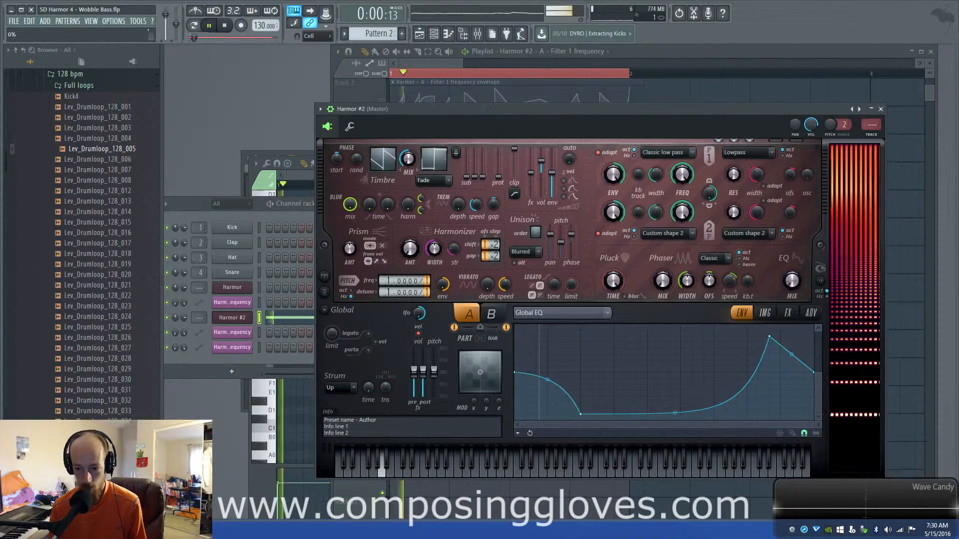
key(space)
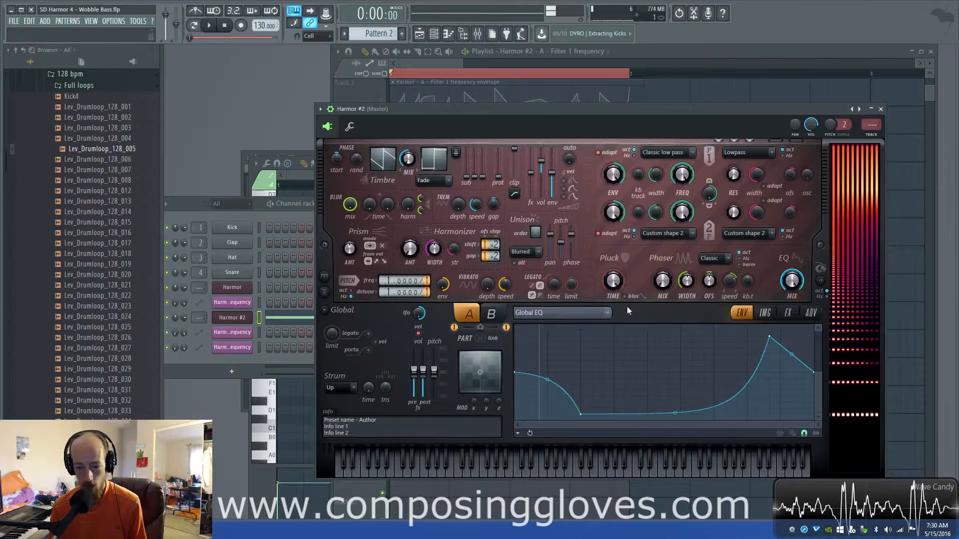
- Shape part B's global EQ with a dipped low end, a sharp low-mid cut and a broad high boost, and preview it
click(494, 317)
drag(663, 372, 692, 340)
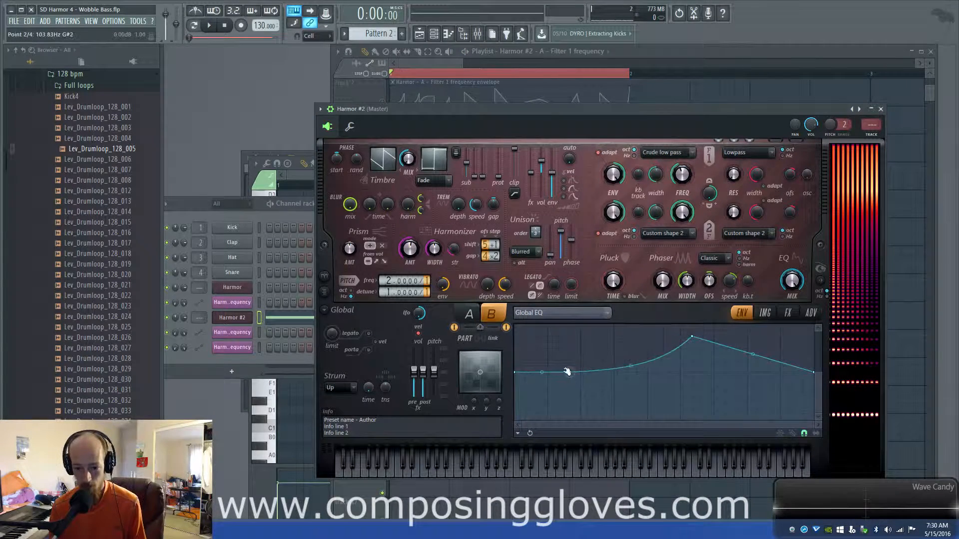
drag(568, 372, 536, 413)
drag(742, 362, 803, 348)
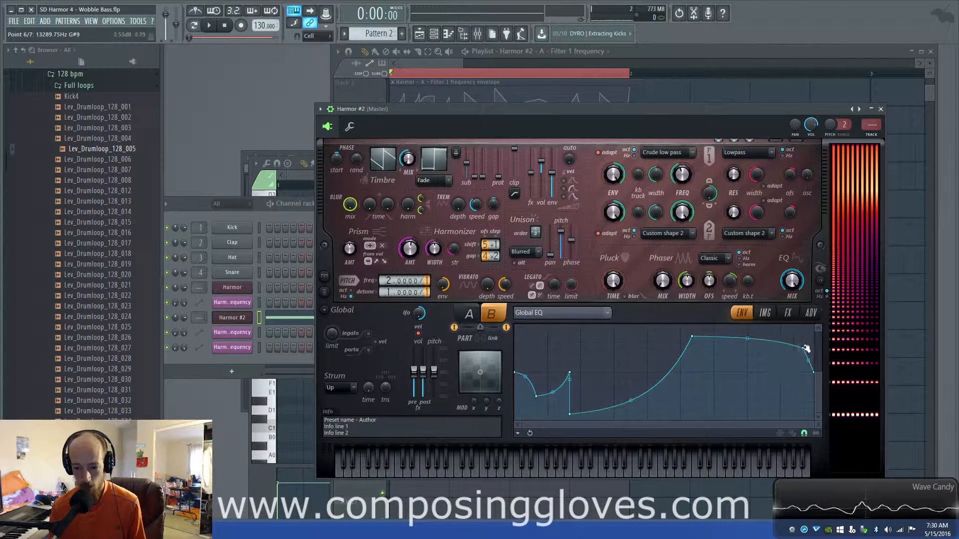
key(space)
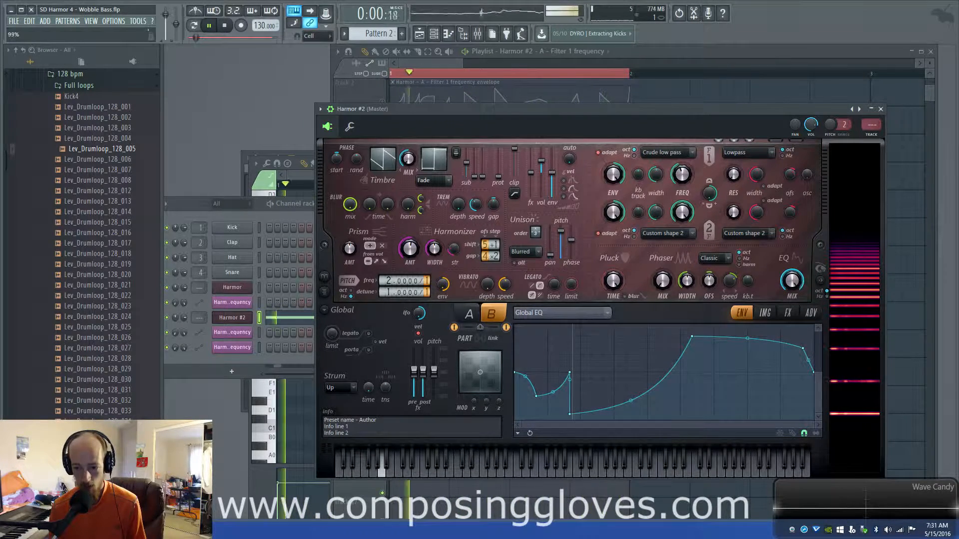
key(space)
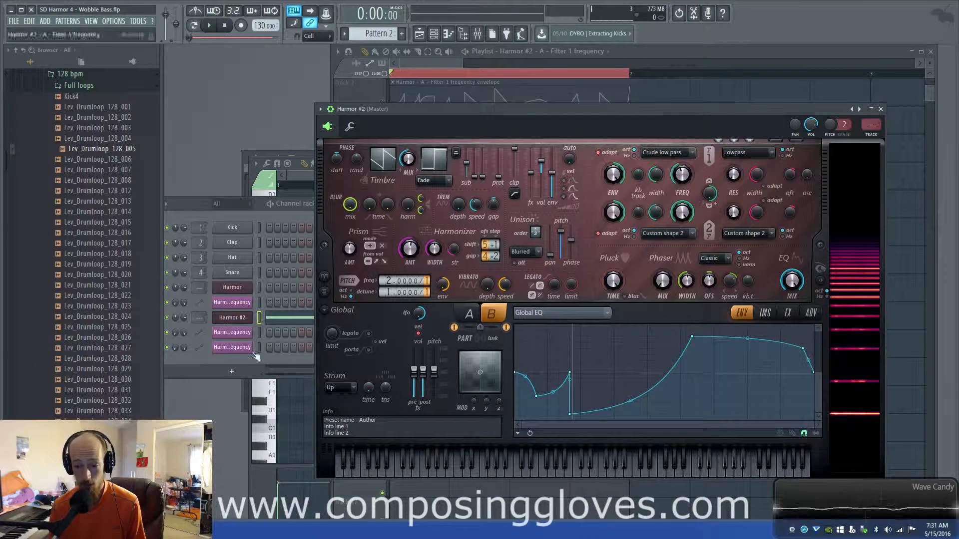
- Preview the loop and turn part A's EQ mix all the way down
key(space)
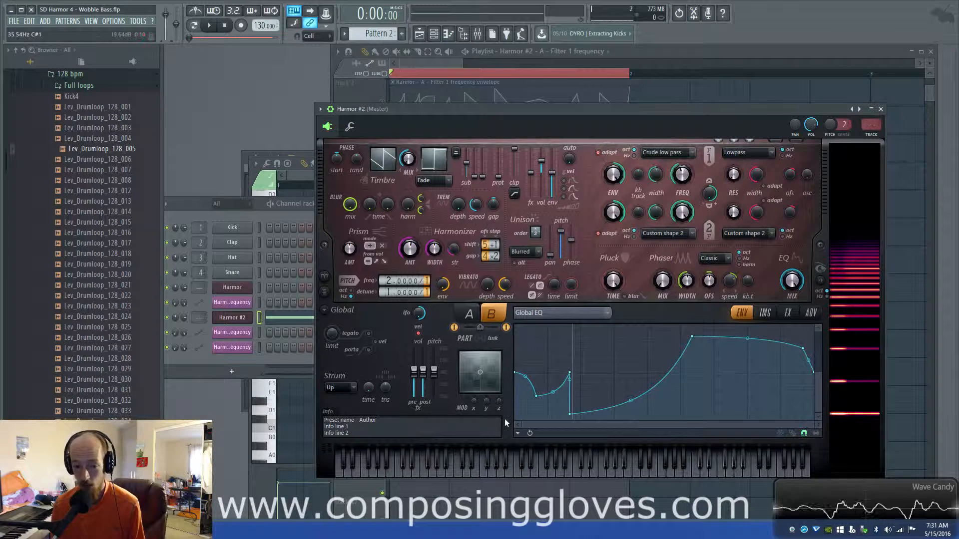
click(465, 315)
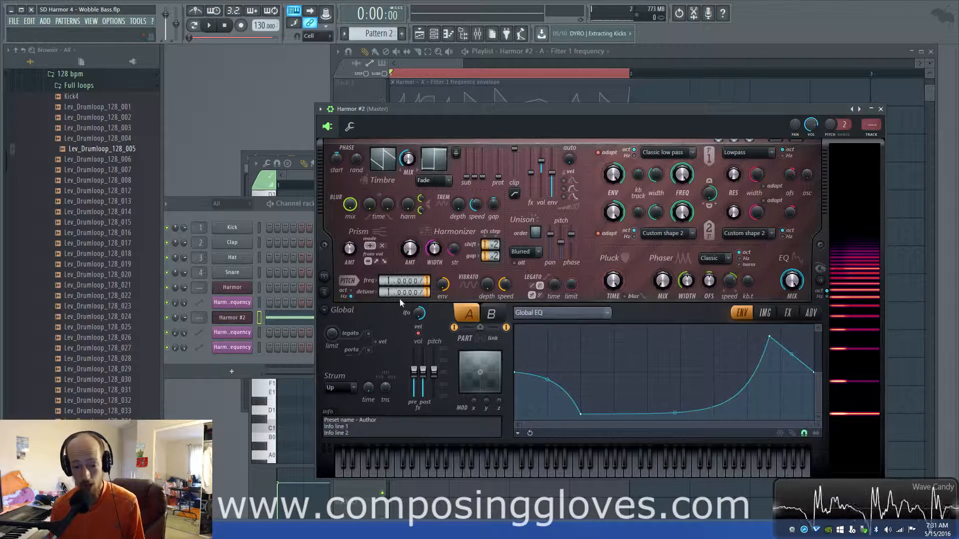
key(space)
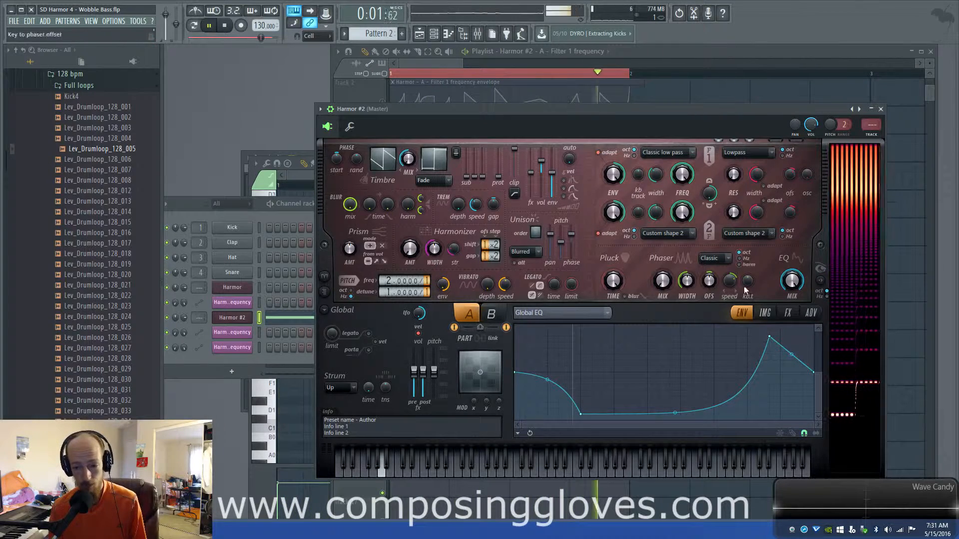
drag(792, 281, 793, 350)
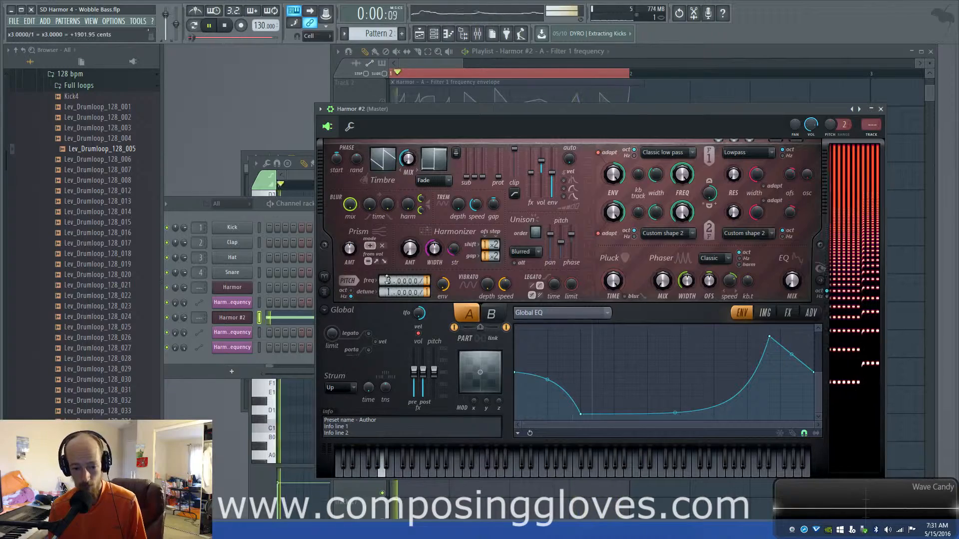
- Try pitch frequency multipliers of 3 and 2 on part A while the loop plays
drag(388, 280, 429, 293)
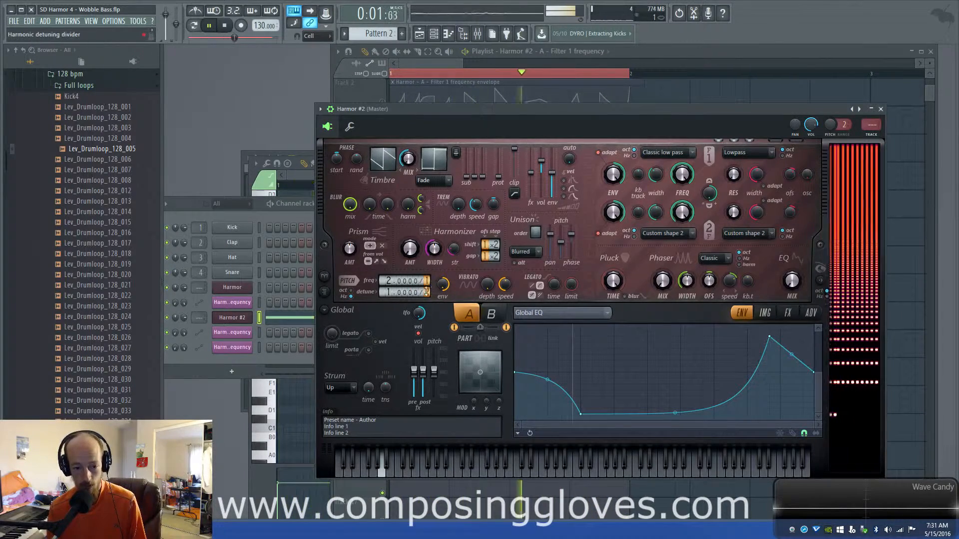
mouse_move(427, 292)
mouse_down()
mouse_move(388, 276)
mouse_move(387, 291)
mouse_move(427, 300)
mouse_up()
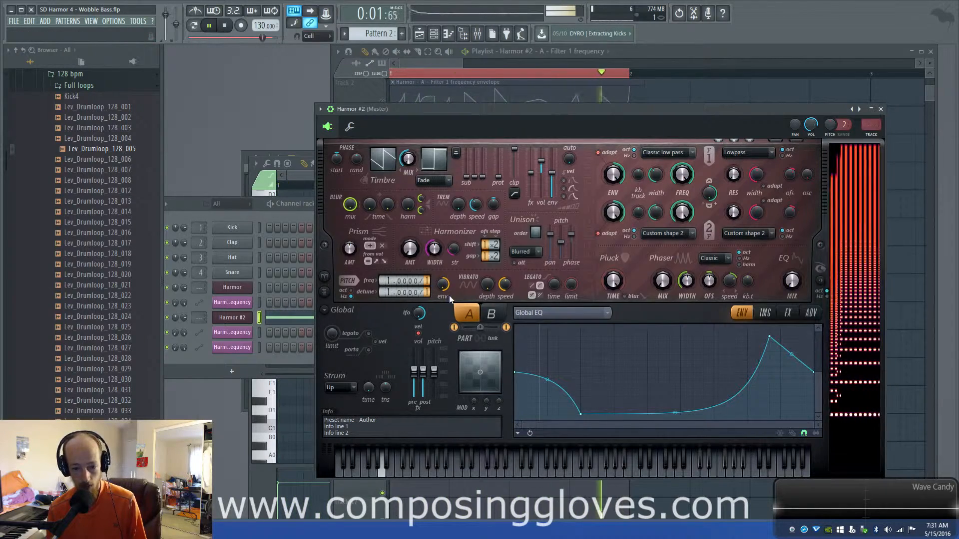
key(space)
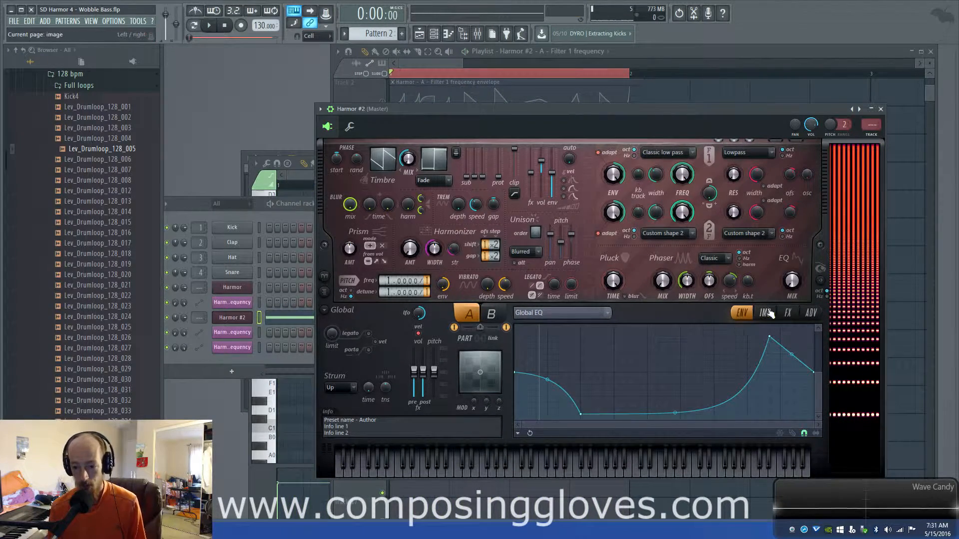
- Lower part B's unison pitch thickness and its filter 1 frequency while previewing the loop
click(788, 312)
click(765, 313)
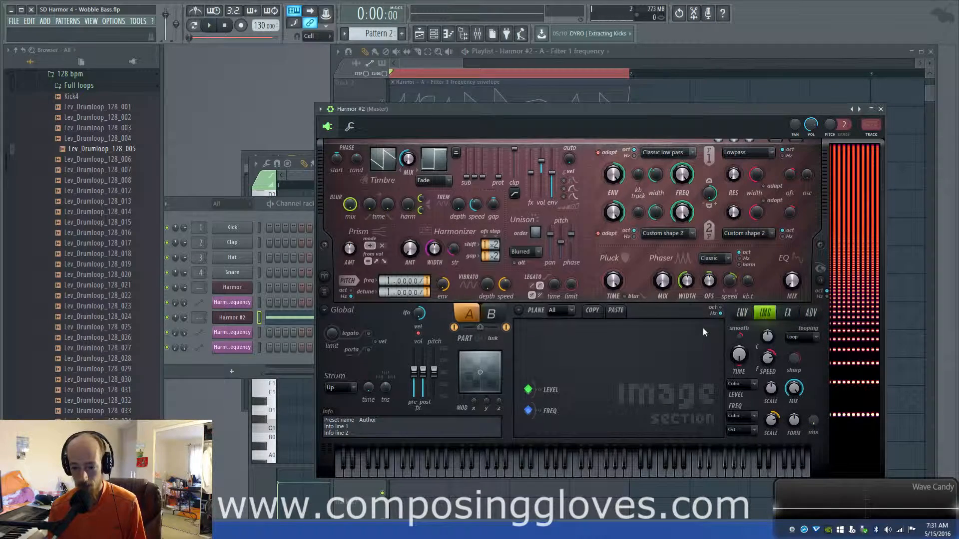
click(493, 314)
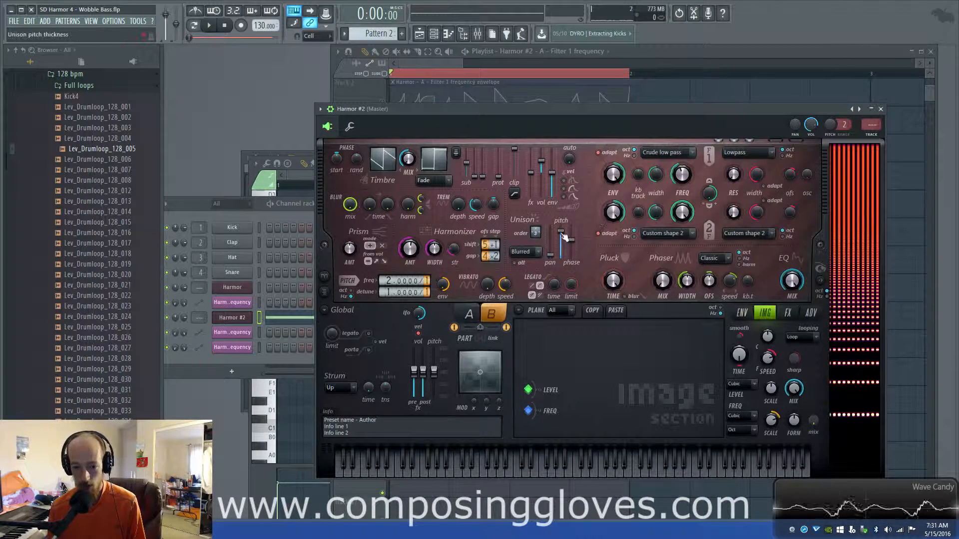
key(space)
drag(561, 233, 561, 249)
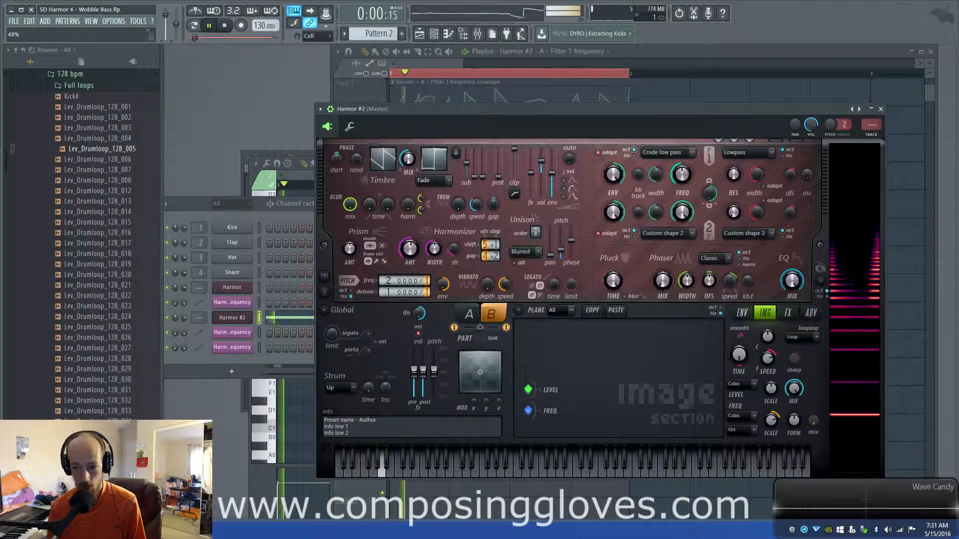
- Create an automation clip for part B's filter 1 frequency and move it to Track 5 beneath Pattern 2
right_click(682, 173)
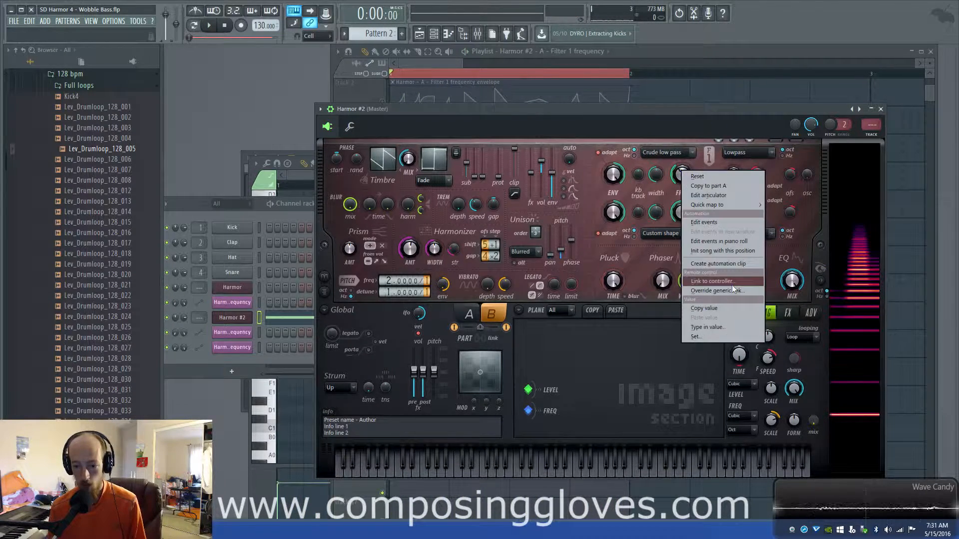
click(748, 264)
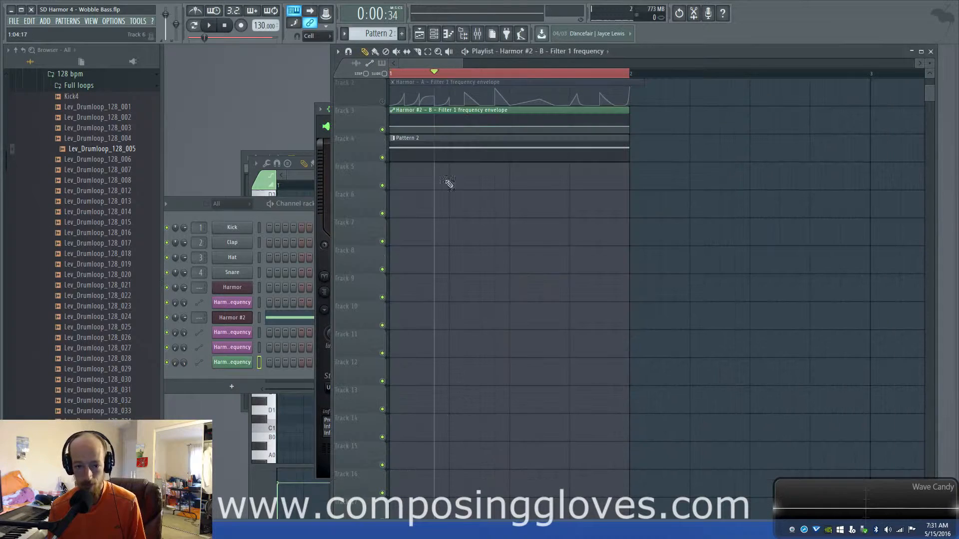
scroll(423, 172, up, 3)
scroll(424, 173, up, 1)
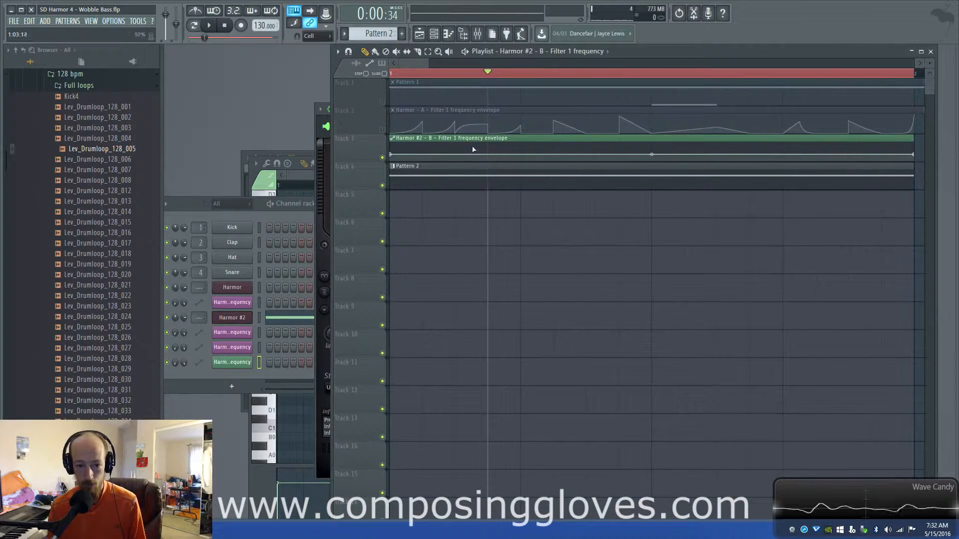
drag(473, 148, 451, 207)
key(space)
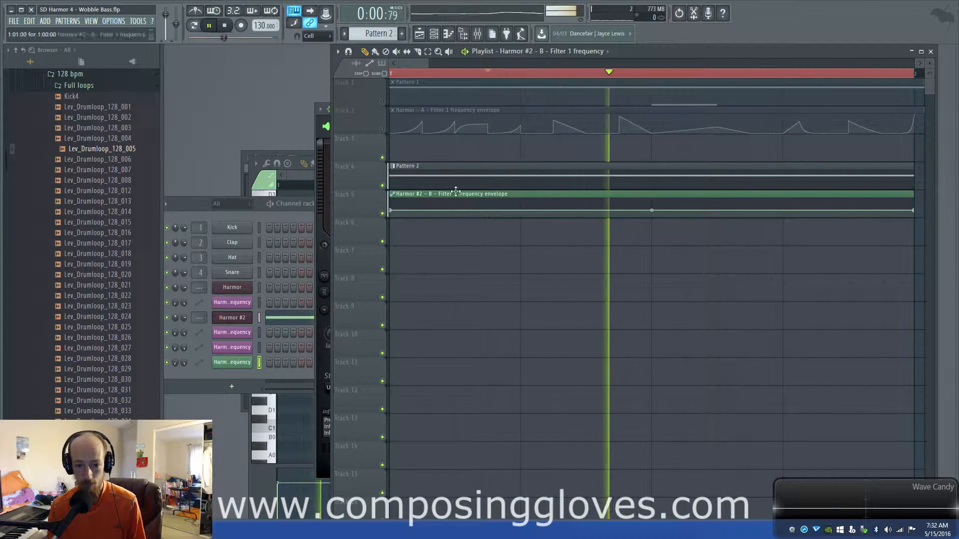
- Shape the part B filter frequency automation into three peaks separated by low points, ending low, and preview it
right_click(453, 210)
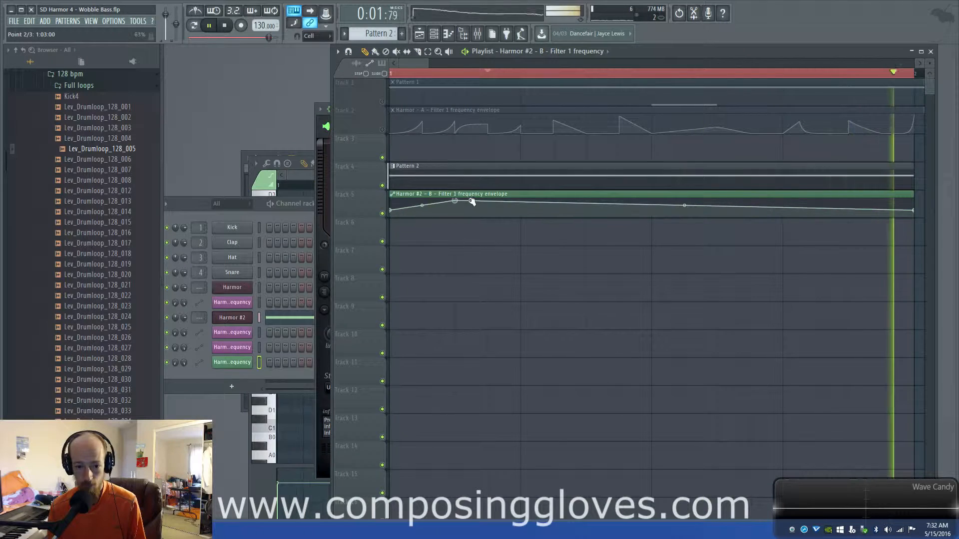
right_click(524, 215)
drag(684, 205, 653, 203)
key(space)
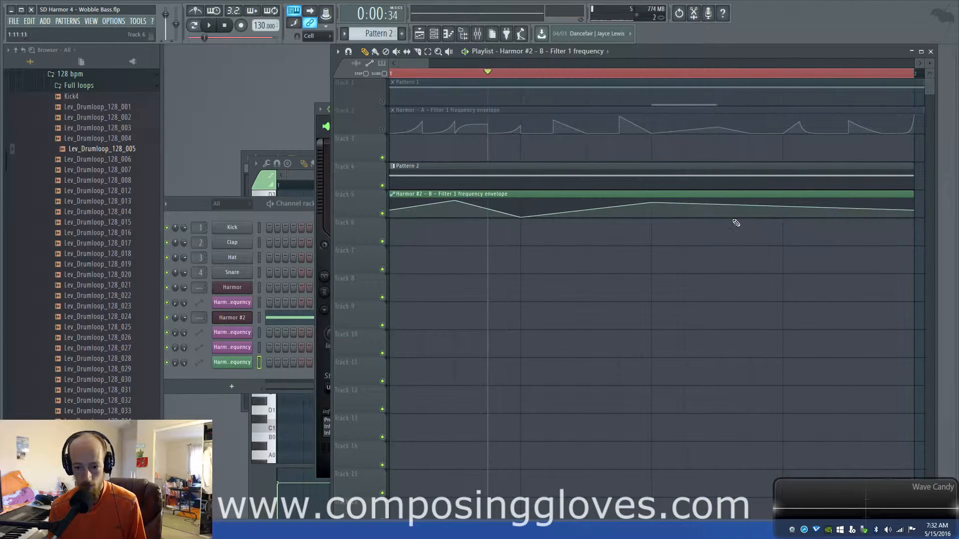
right_click(783, 217)
right_click(849, 200)
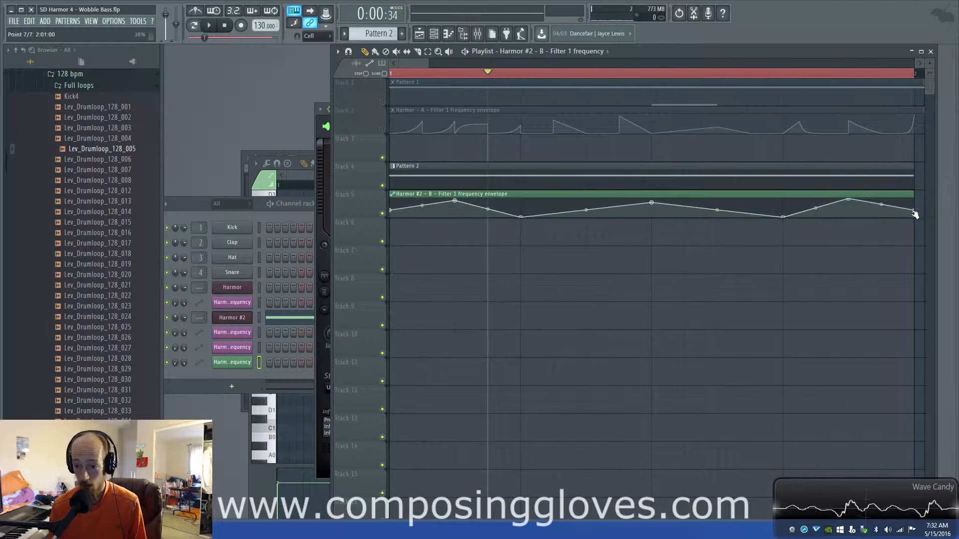
key(space)
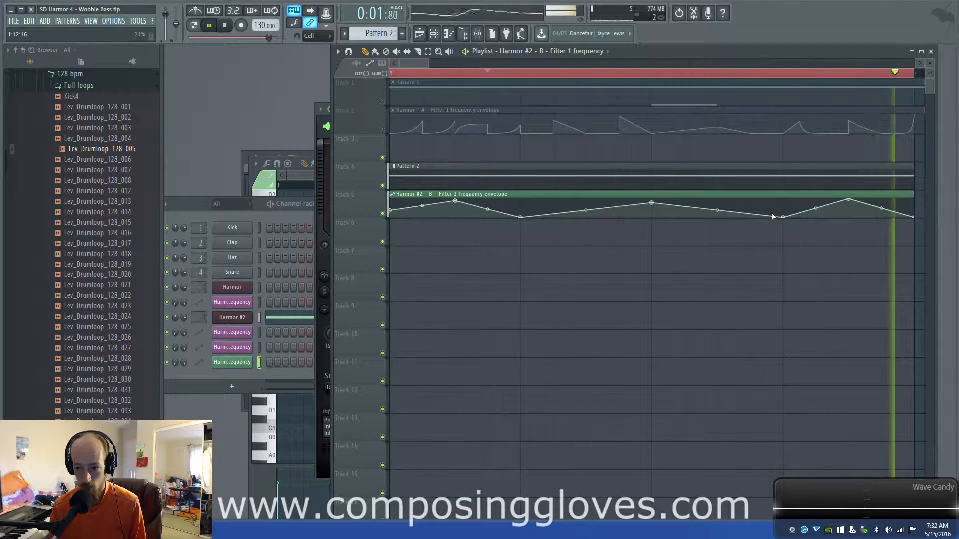
- Return to the Harmor #2 window and turn on the chorus effect while the loop plays
scroll(541, 235, down, 2)
click(322, 182)
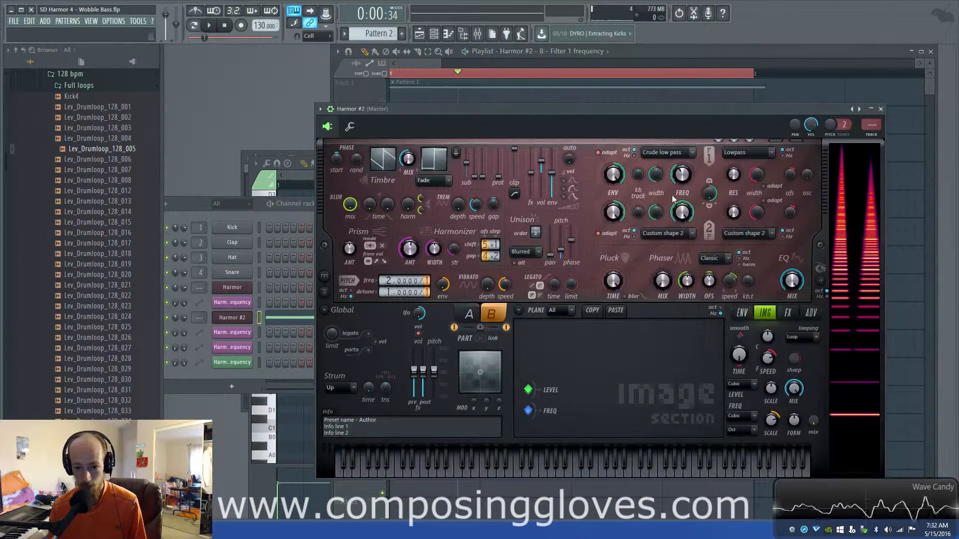
click(743, 315)
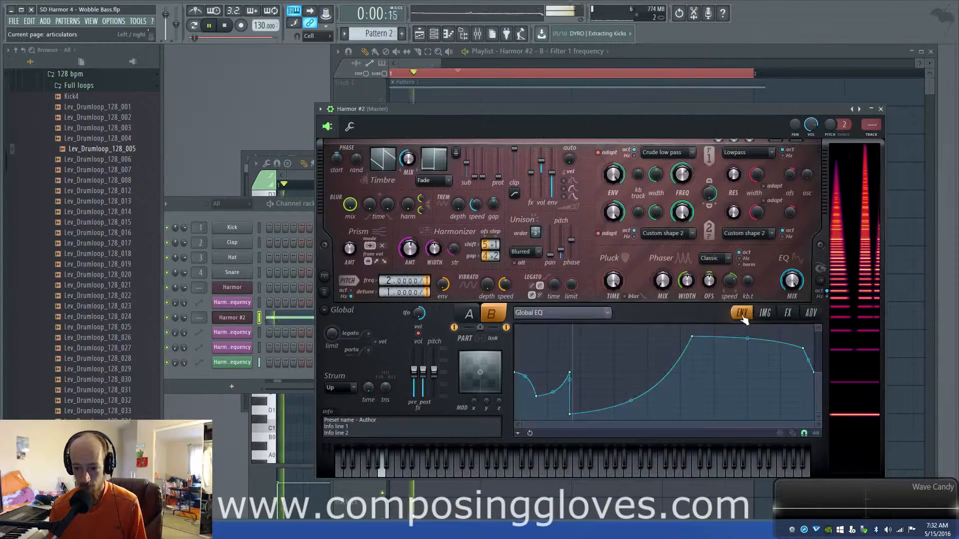
click(770, 316)
click(788, 313)
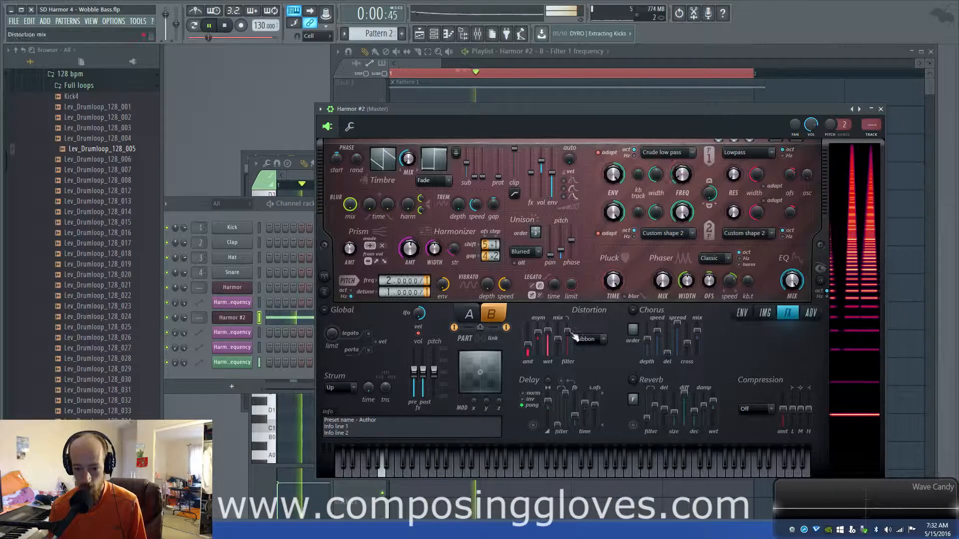
click(634, 330)
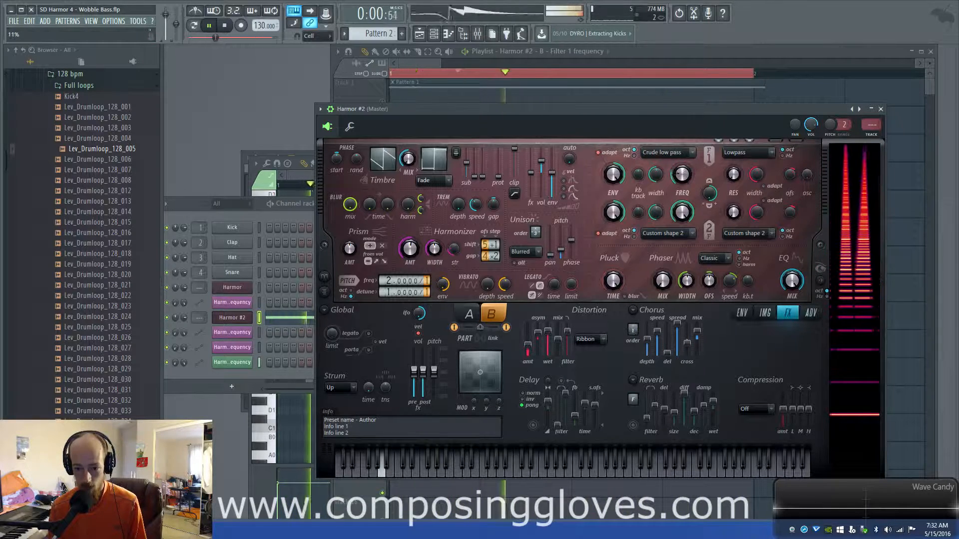
click(743, 315)
key(space)
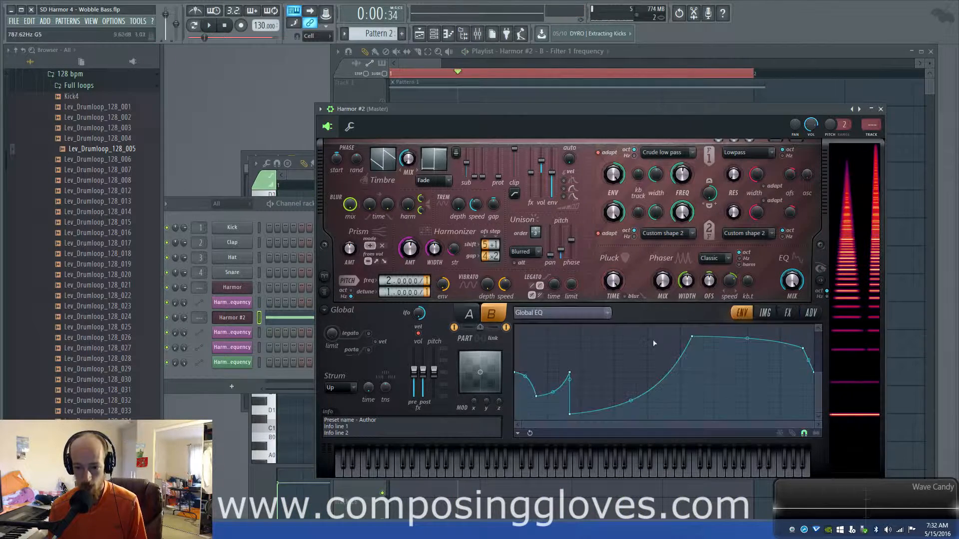
- Show part B's volume LFO and switch to part A's volume LFO
click(560, 318)
click(551, 203)
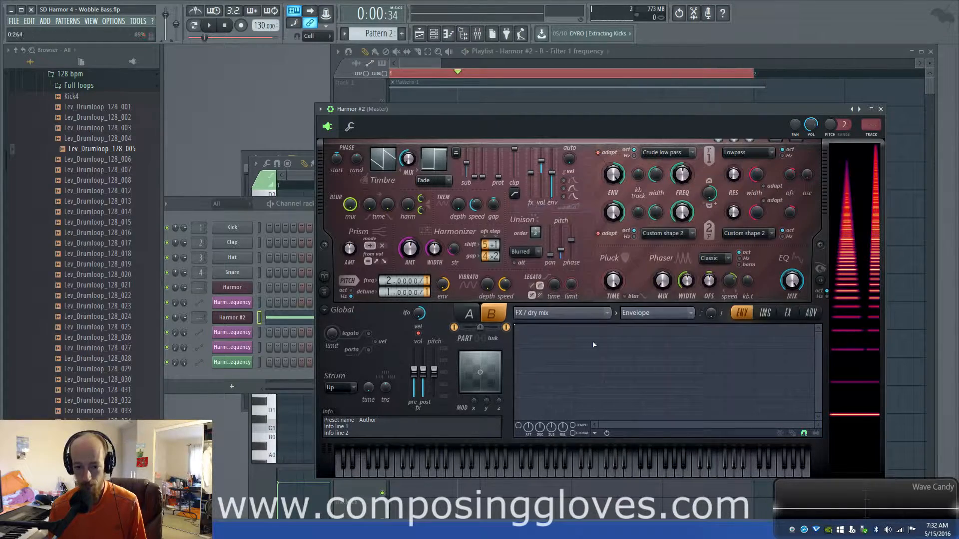
click(569, 313)
click(544, 200)
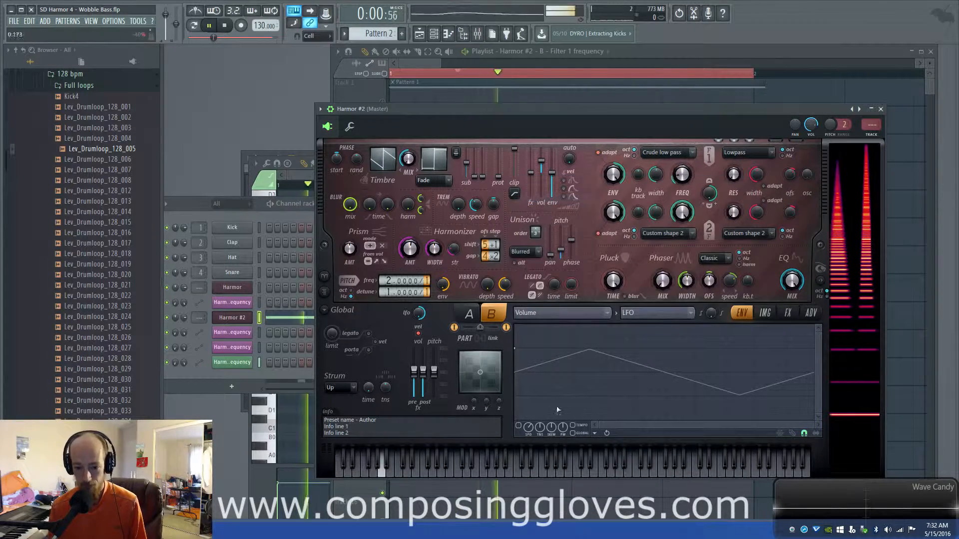
click(469, 315)
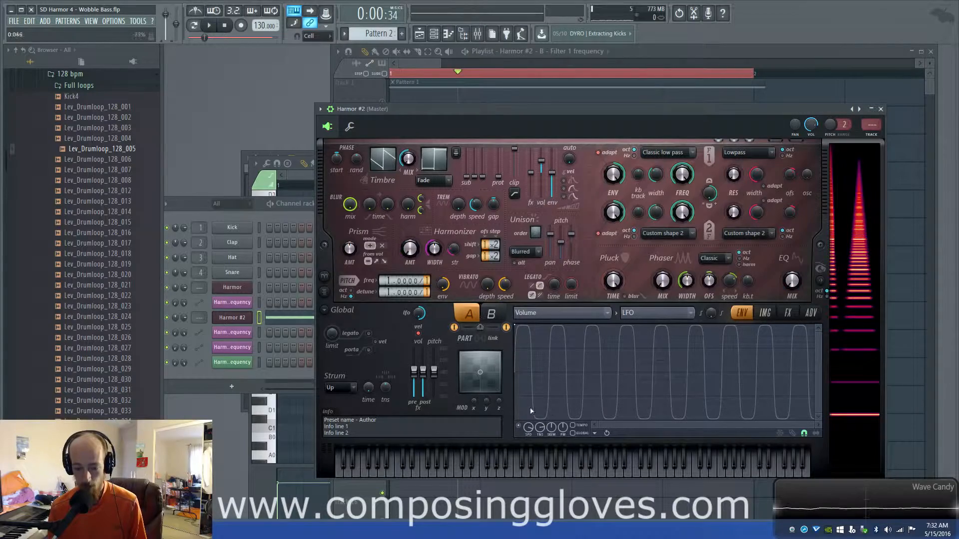
- Sync part A's volume LFO to tempo and shape it into slow, narrow pulses with 100% tension, previewing the result
key(space)
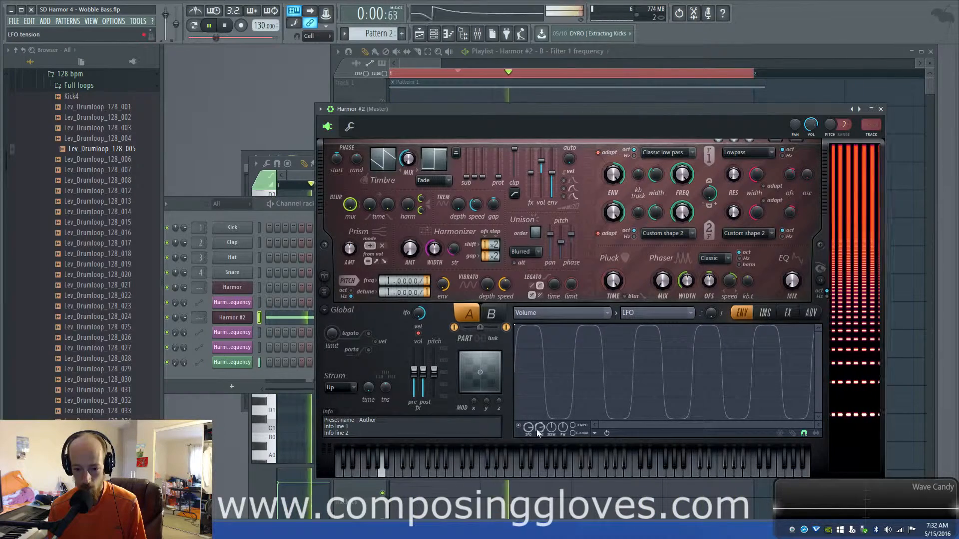
mouse_move(536, 430)
mouse_down()
mouse_move(536, 465)
mouse_move(539, 444)
mouse_move(563, 445)
mouse_move(563, 457)
mouse_move(563, 430)
mouse_move(564, 445)
mouse_move(563, 435)
mouse_move(531, 425)
mouse_move(531, 433)
mouse_up()
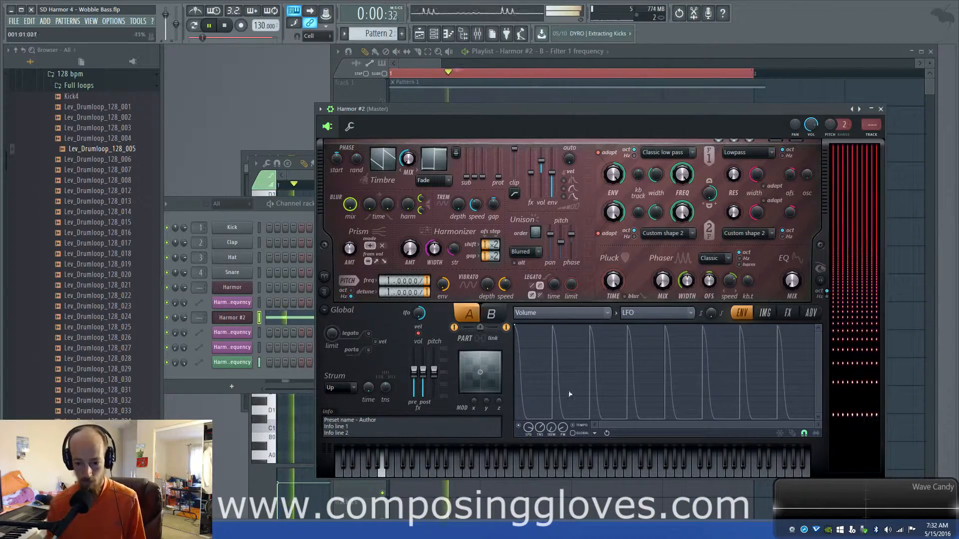
key(space)
drag(531, 430, 530, 427)
key(space)
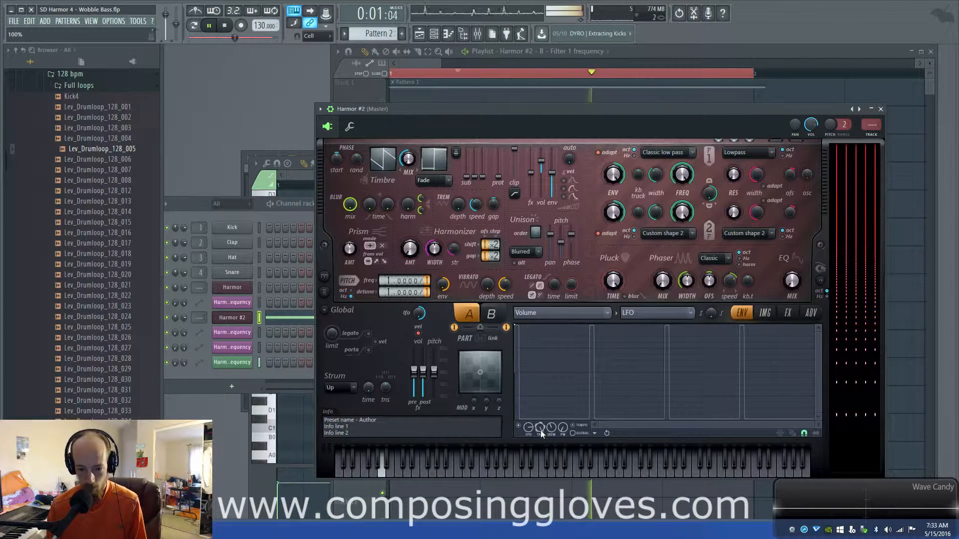
key(space)
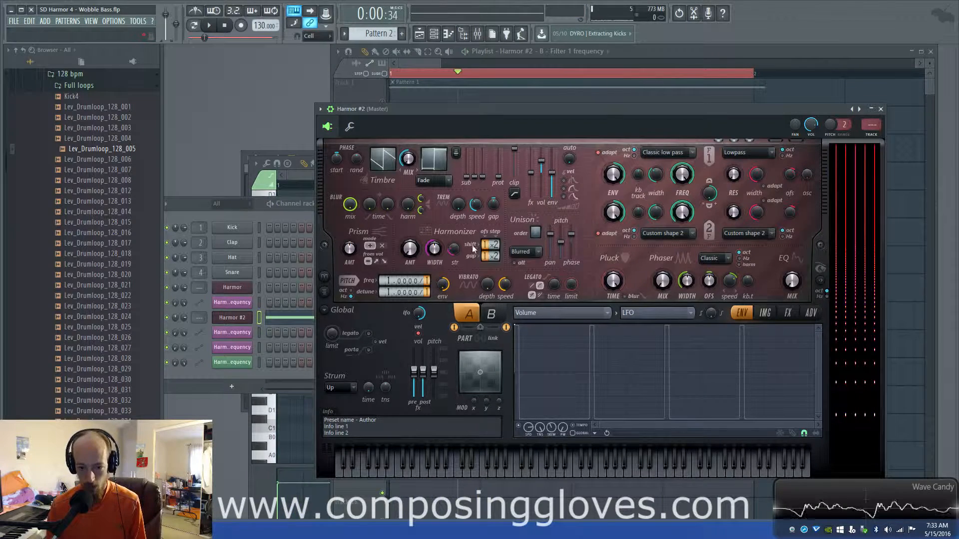
- Enable unison on part A with low pitch thickness, raise its phase randomness and set unison phase to 33% equal spread
drag(559, 242, 578, 247)
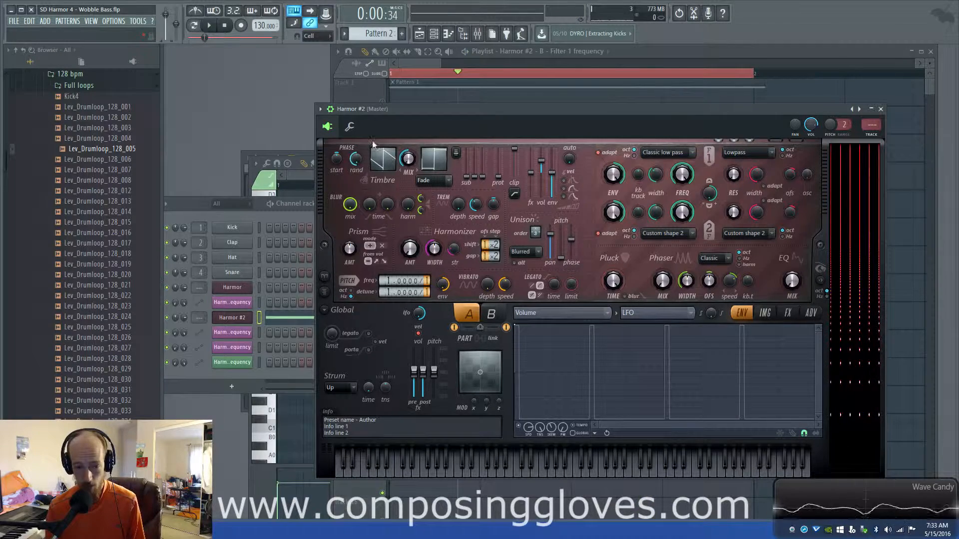
key(space)
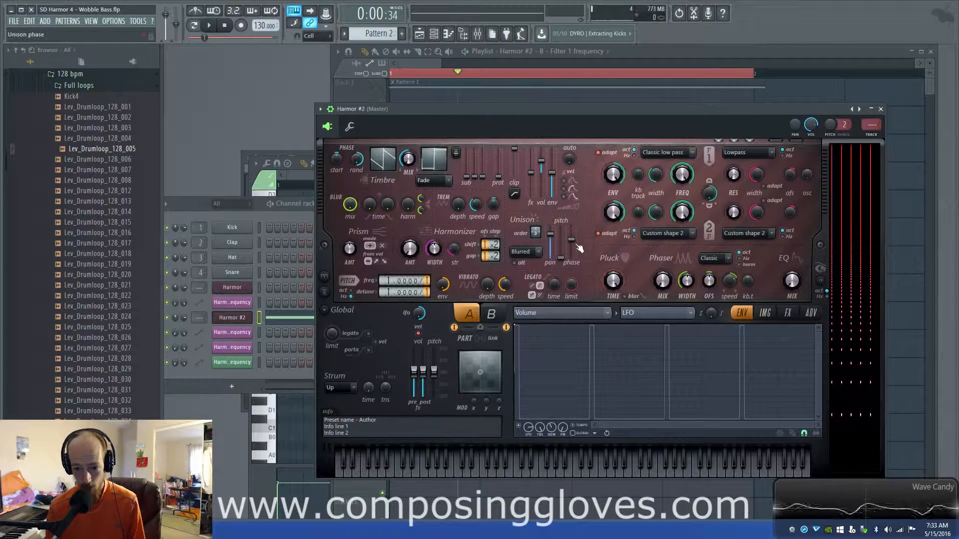
key(space)
drag(574, 245, 574, 248)
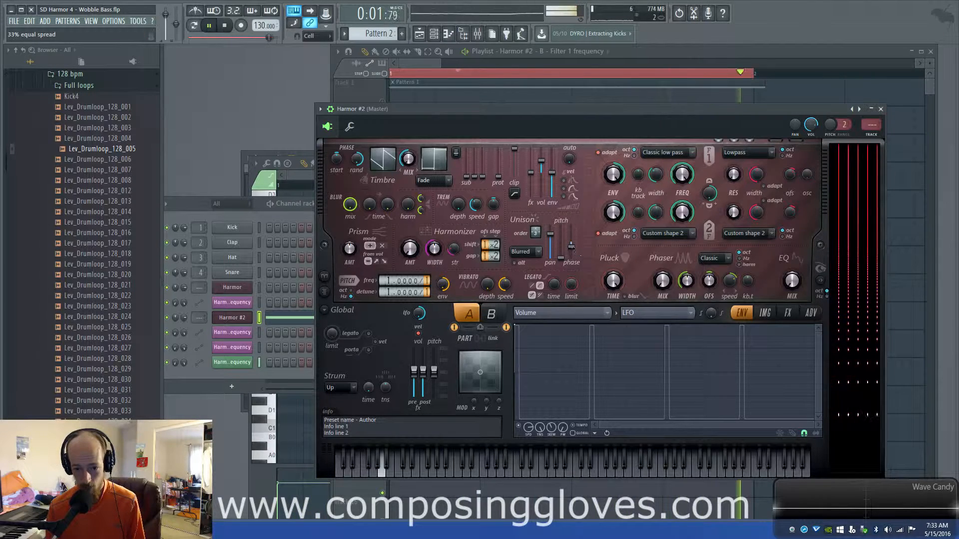
- Adjust part A's distortion wet volume, mix and amount, and raise the reverb size and diffusion while the loop plays
click(789, 313)
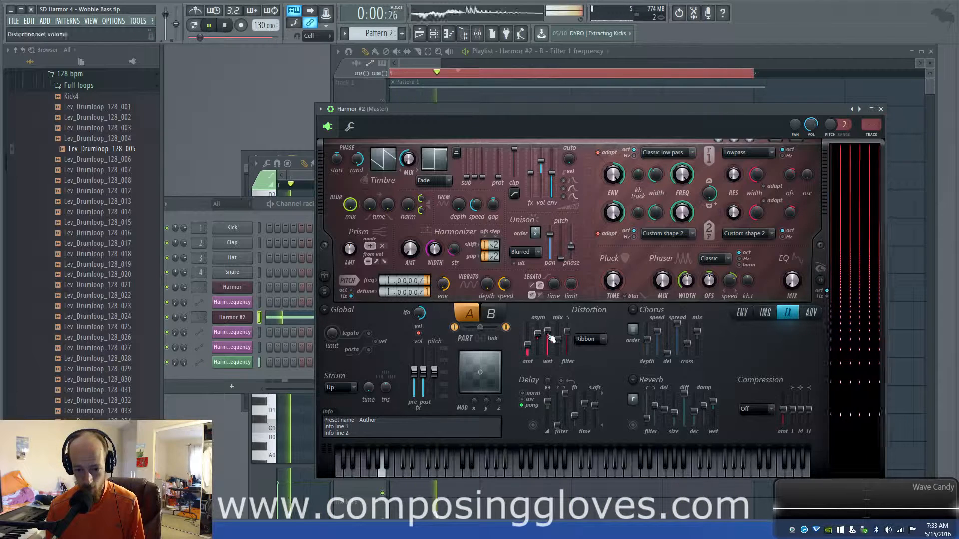
drag(552, 339, 568, 322)
drag(522, 352, 522, 348)
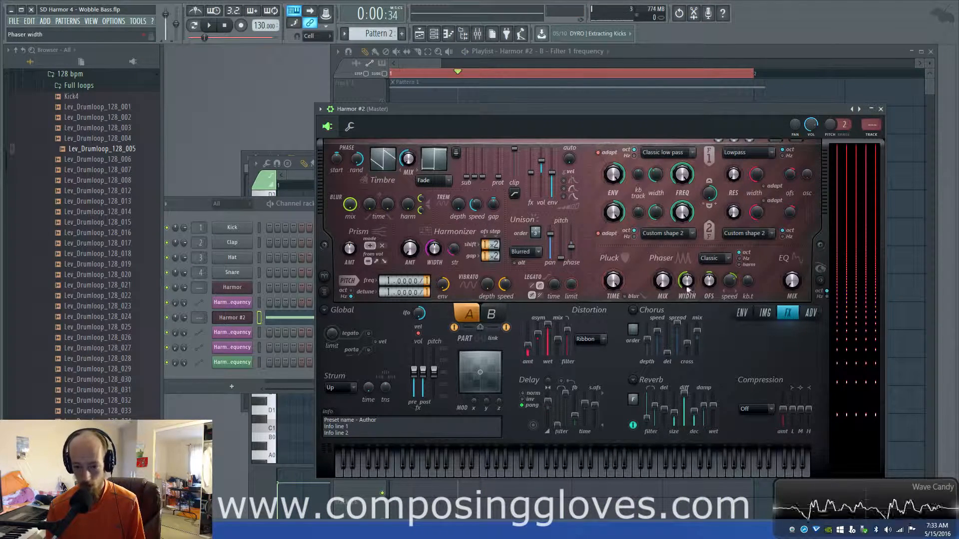
- Set part A's phaser to Box with about 63% mix, then adjust its width and the EQ mix while the loop plays
key(space)
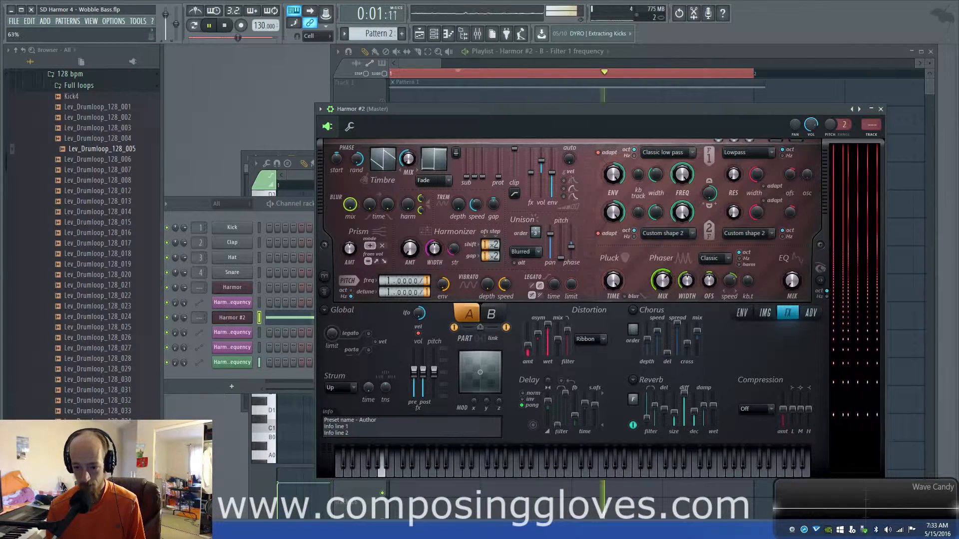
click(714, 258)
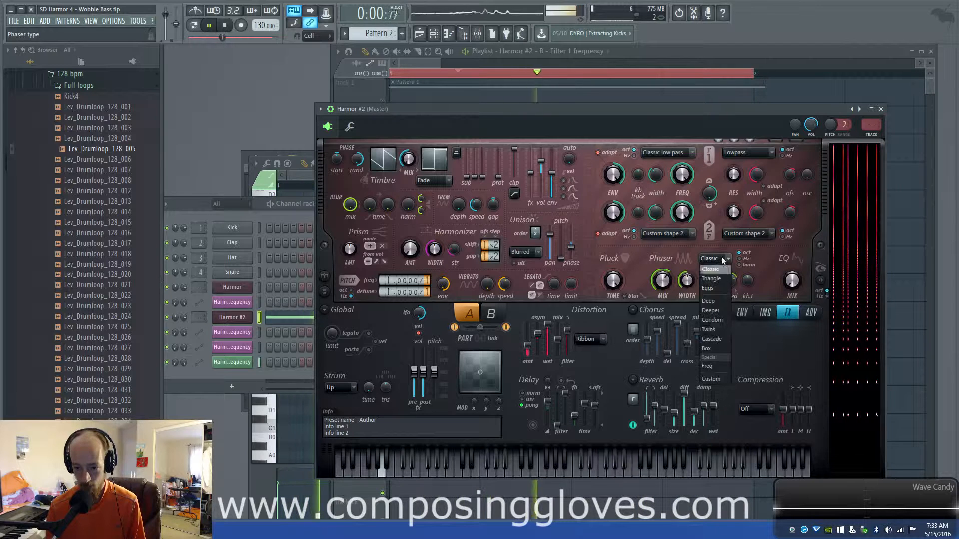
click(711, 345)
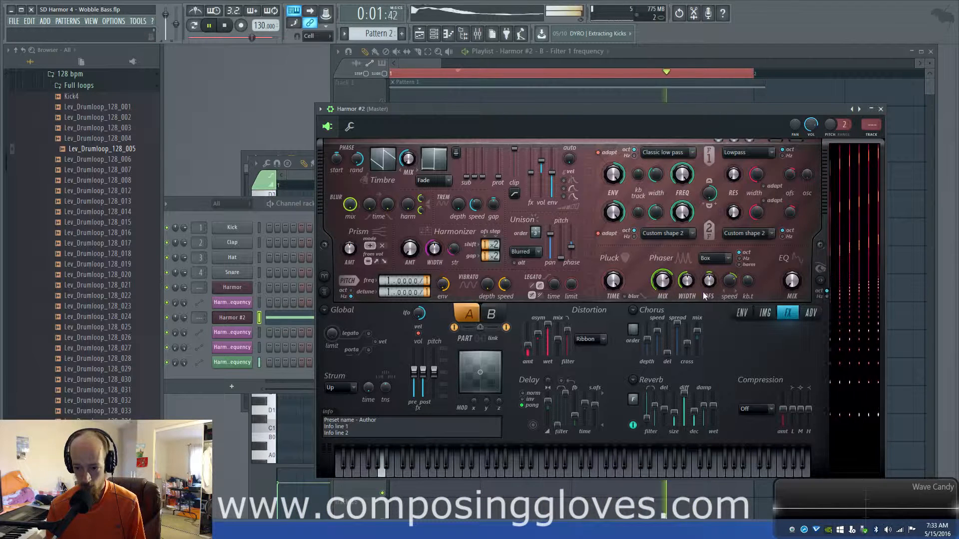
drag(692, 291, 692, 285)
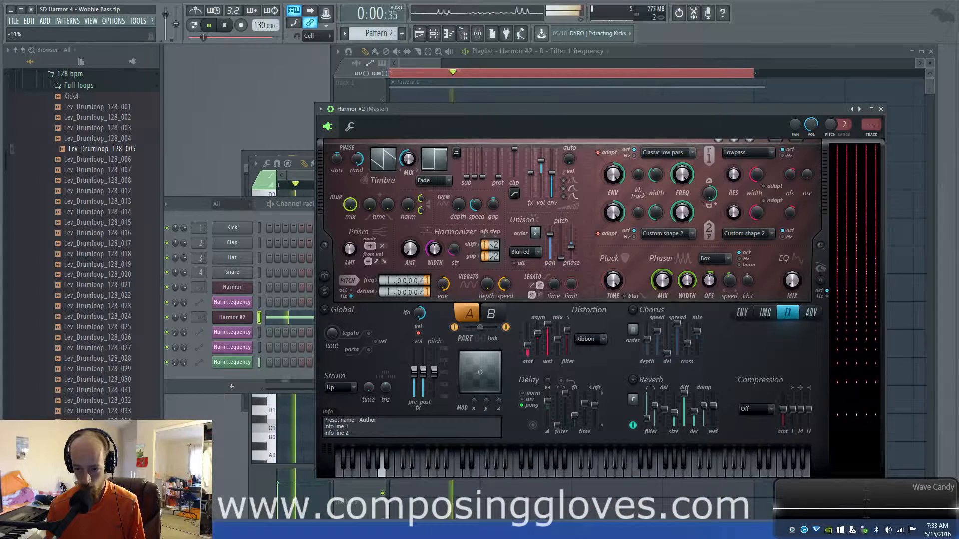
key(space)
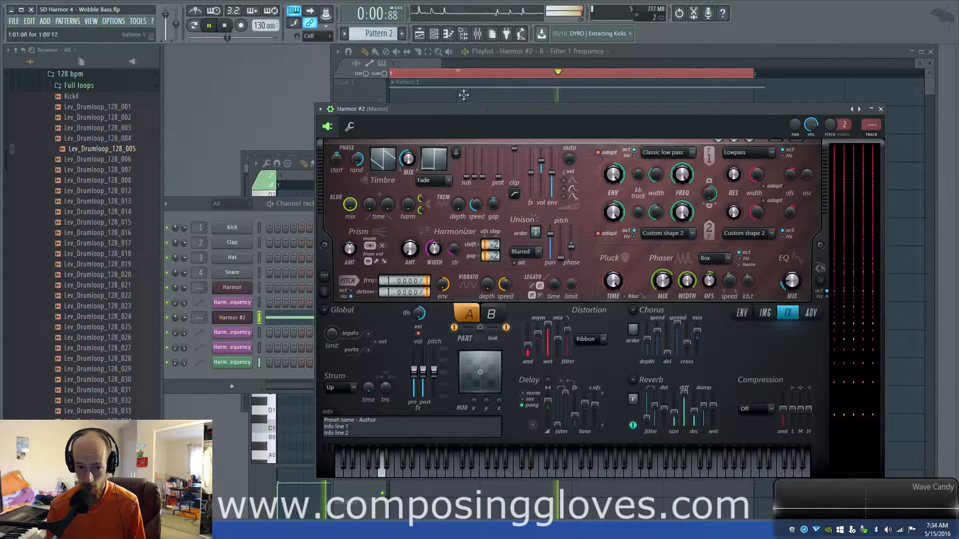
key(space)
- Open Harmor #2's piano roll and try an overlapping A2 note beneath the existing A#2 note
click(431, 63)
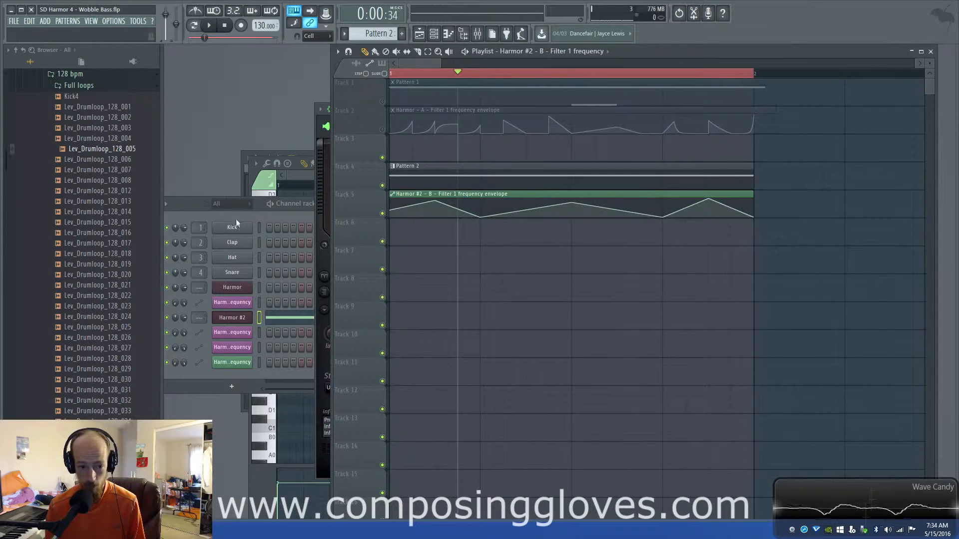
click(235, 223)
click(314, 318)
drag(318, 243, 295, 232)
key(space)
key(space)
click(295, 242)
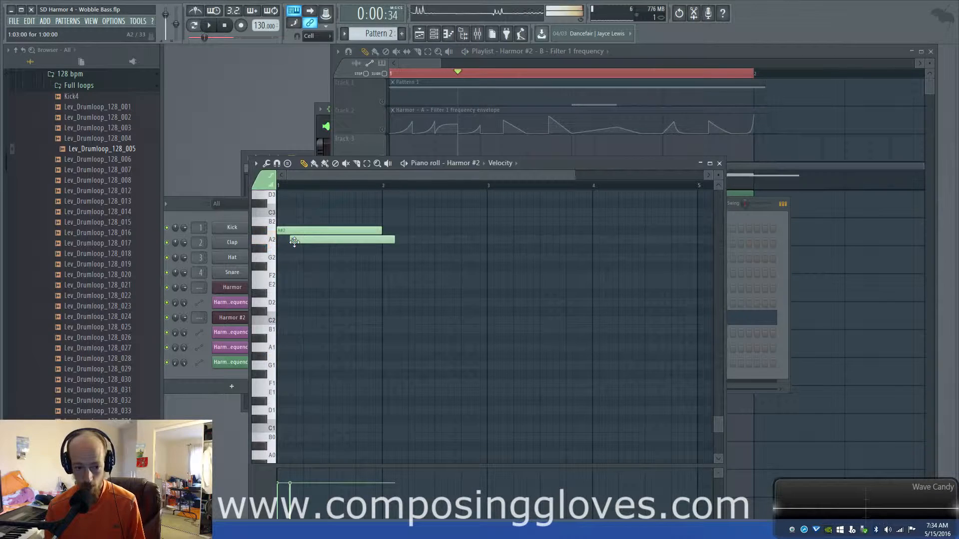
- Return to Harmor #2's part B and try its frequency and harmonic detuning multipliers, previewing the detuning at 1.5
click(245, 317)
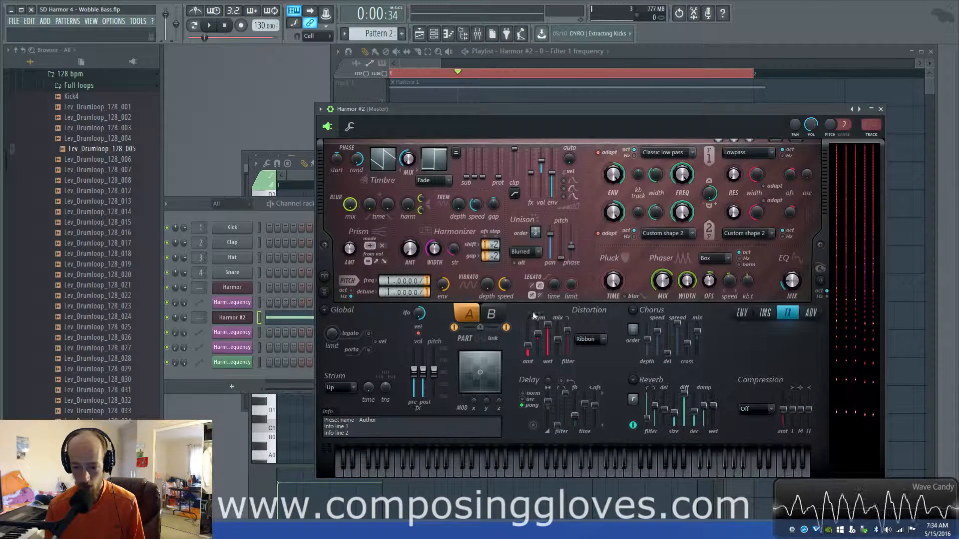
click(492, 313)
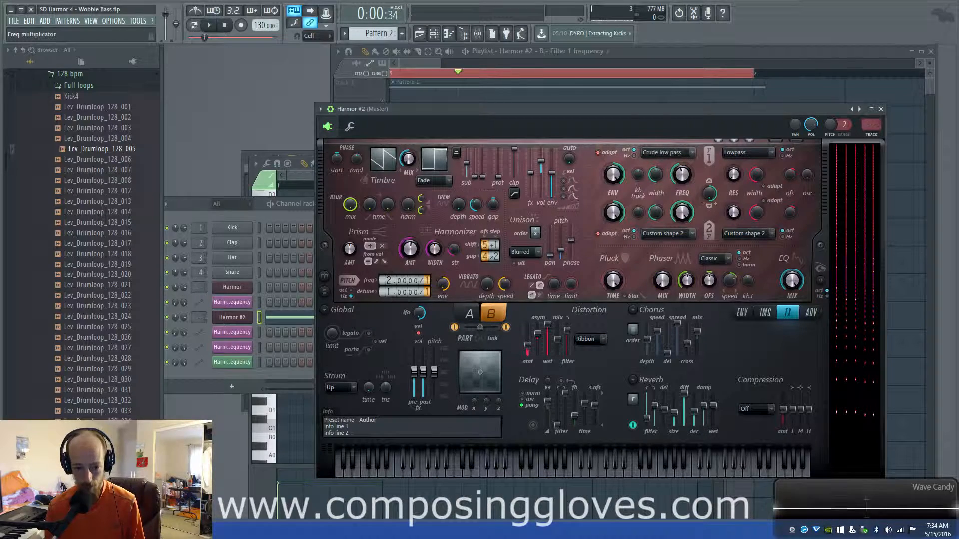
key(space)
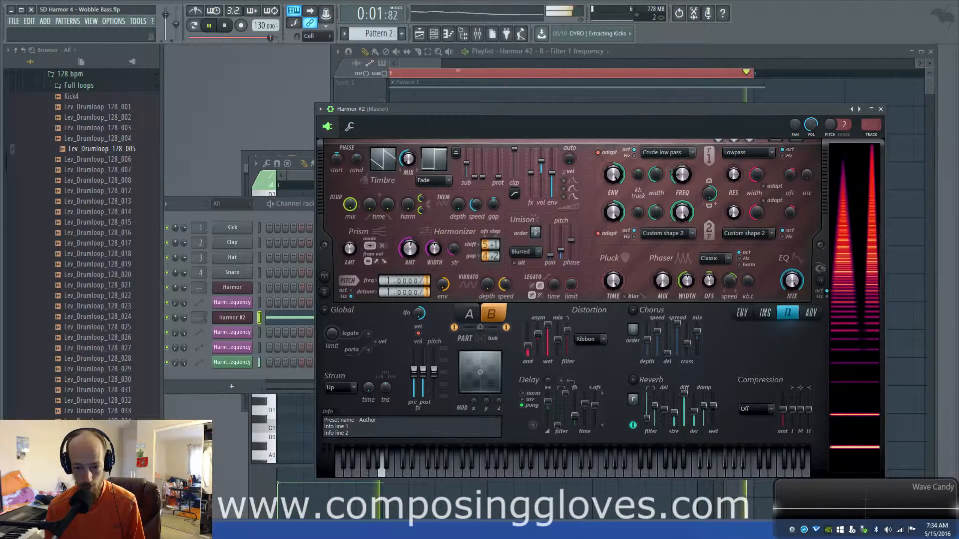
drag(389, 282, 389, 281)
key(space)
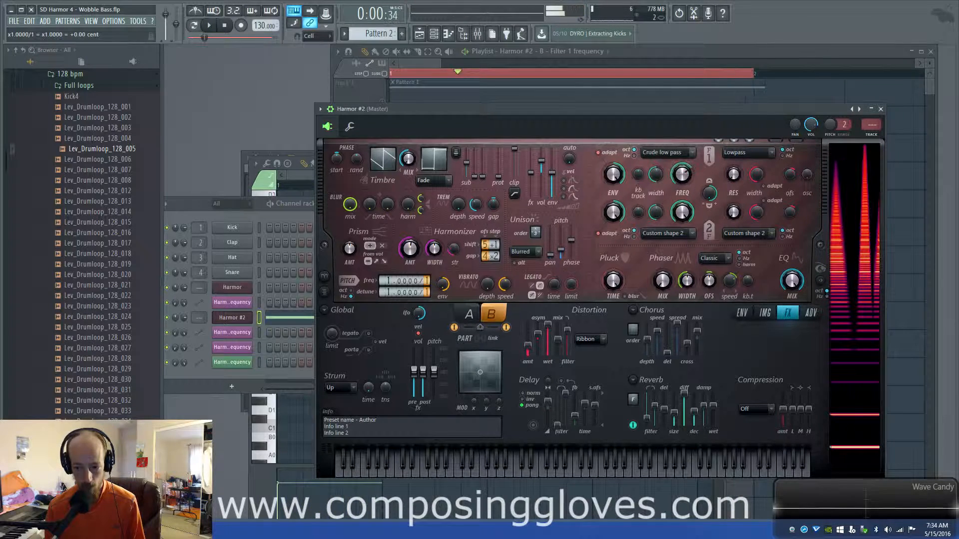
mouse_move(389, 281)
mouse_down()
mouse_move(399, 282)
mouse_move(399, 270)
mouse_move(399, 292)
mouse_up()
key(space)
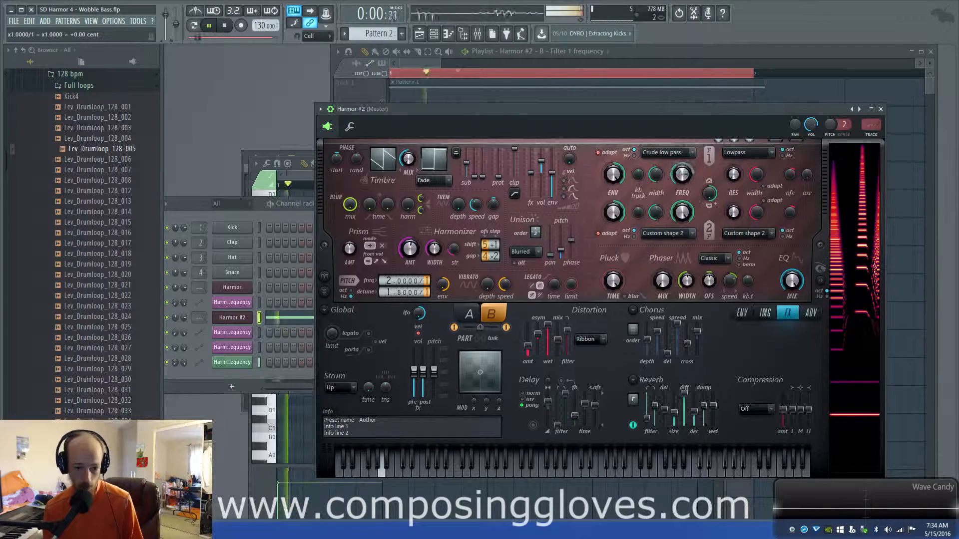
key(space)
- Create an automation clip for part B's harmonic detuning multiplier and add a peak near its start
right_click(390, 293)
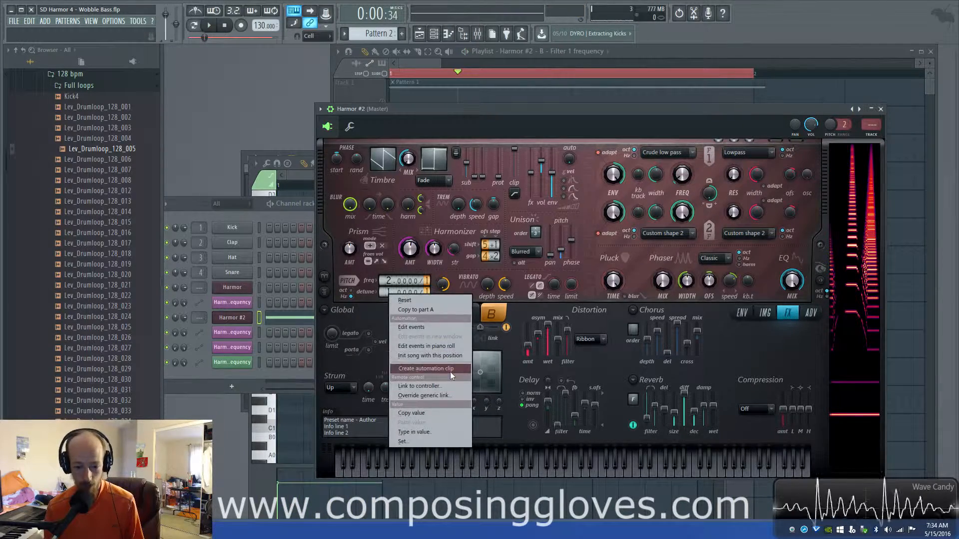
click(450, 372)
click(421, 70)
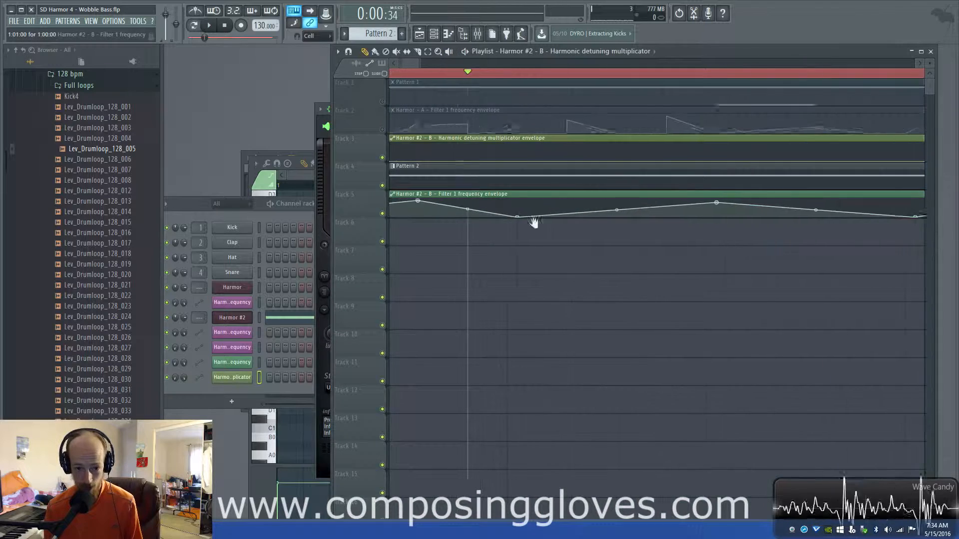
right_click(492, 150)
key(space)
key(space)
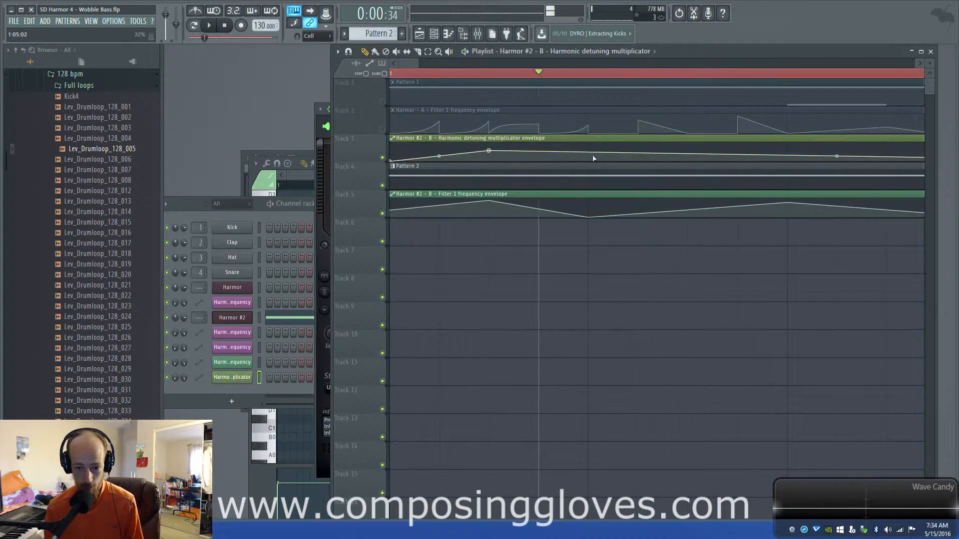
- Add a low point after the peak, preview it, and reshape the peak into a small curved rise at 1:05:00 at 18%
right_click(591, 159)
key(space)
key(space)
key(space)
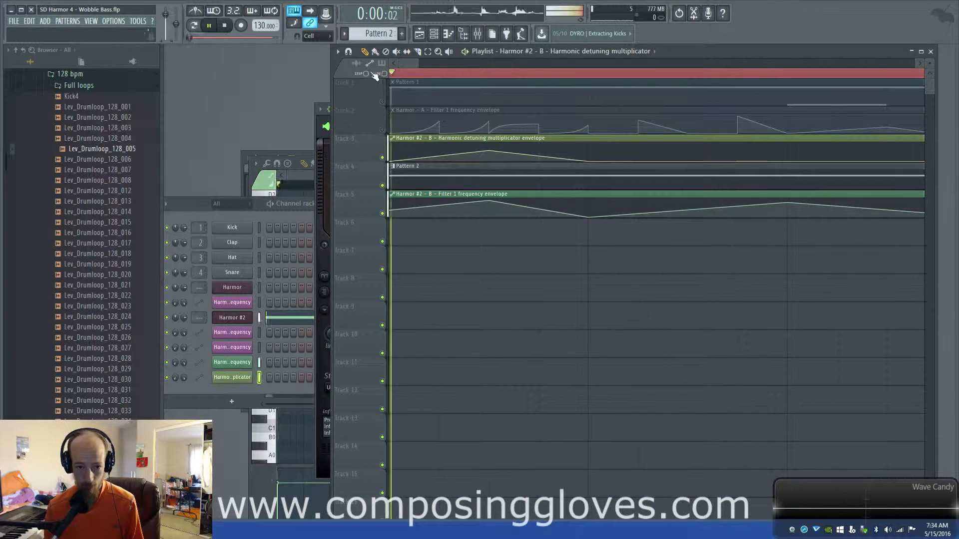
key(space)
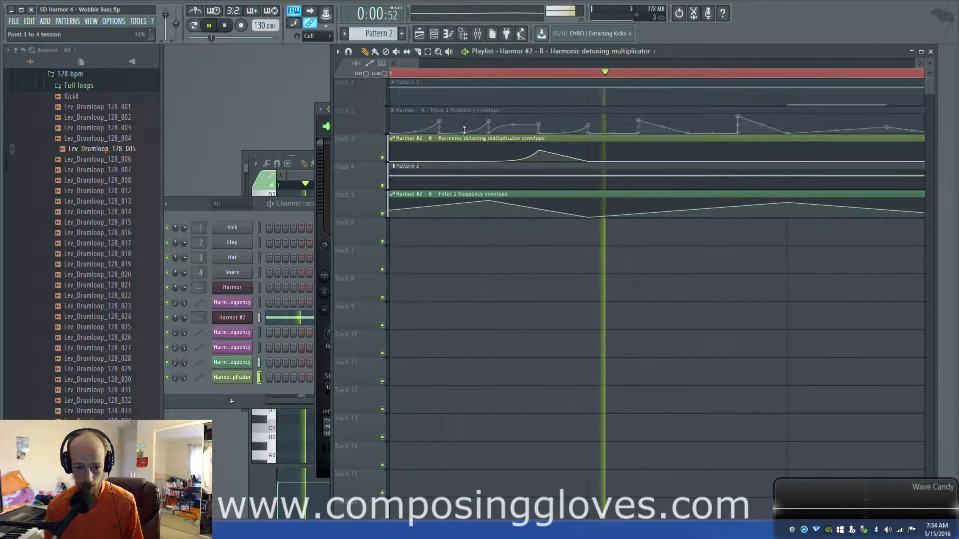
key(space)
key(space)
drag(540, 151, 542, 159)
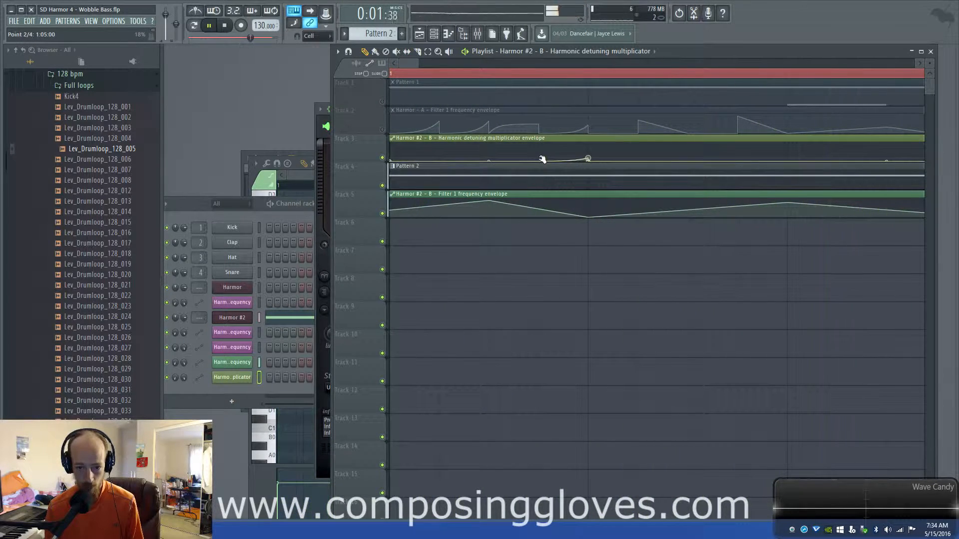
- Add a detuning spike up to 100% at 1:13:00 with a curved decay, followed by a smaller bump at 1:15:00
scroll(621, 150, down, 2)
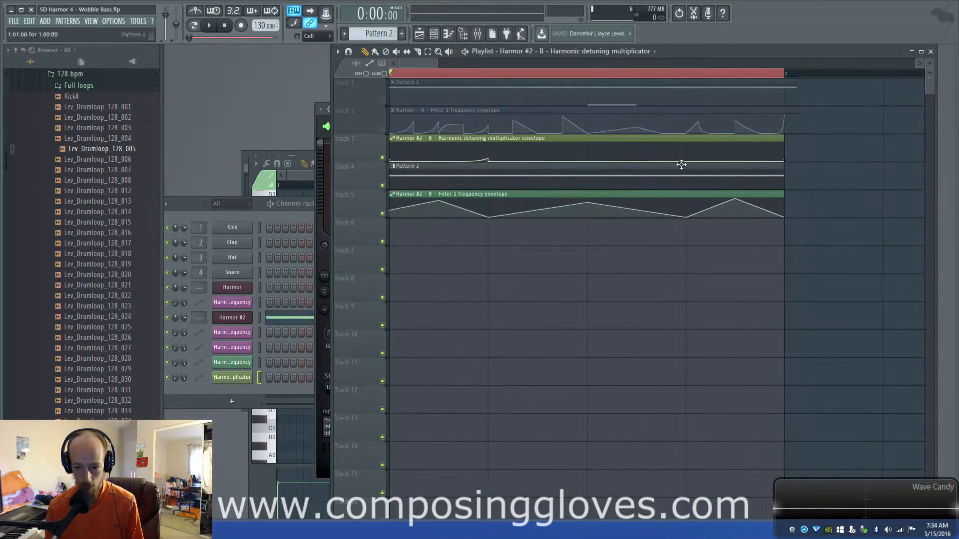
right_click(688, 160)
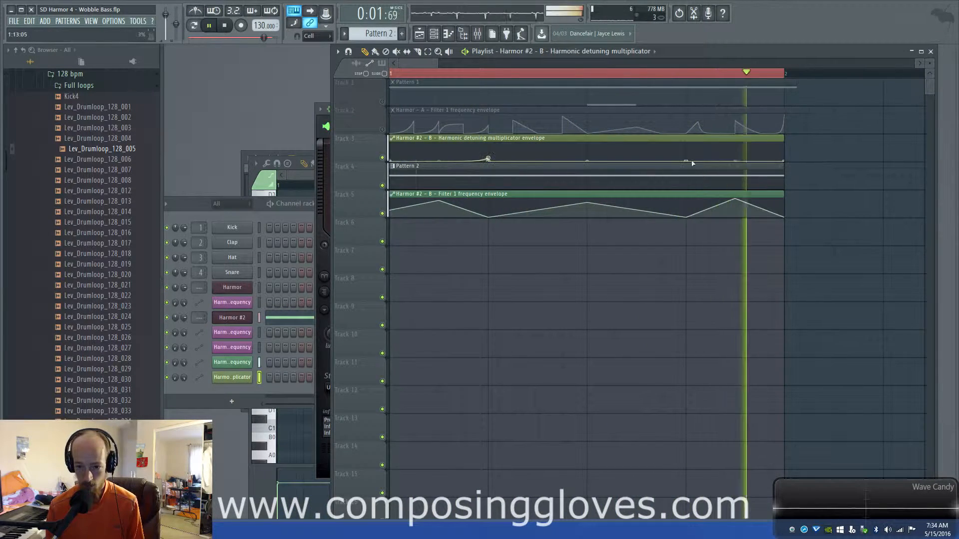
right_click(691, 152)
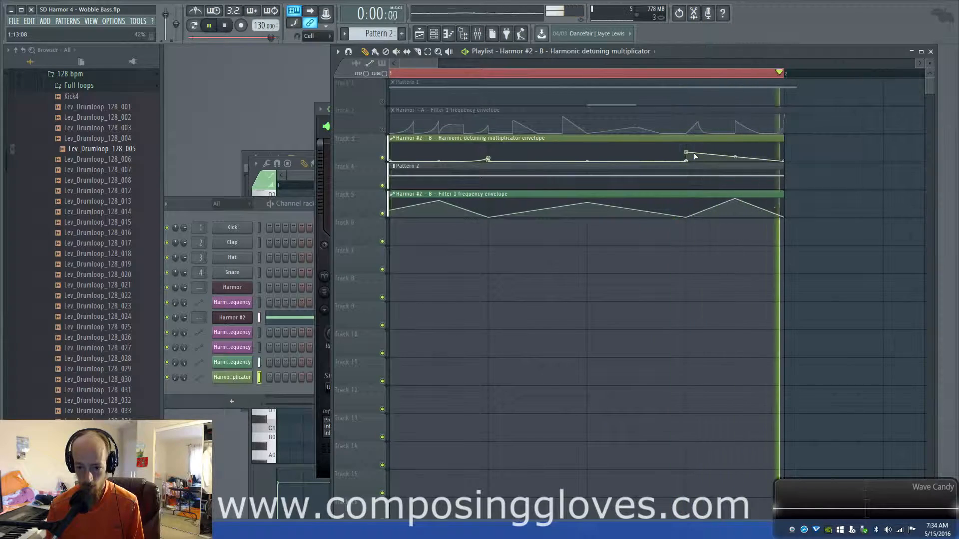
drag(688, 153, 688, 144)
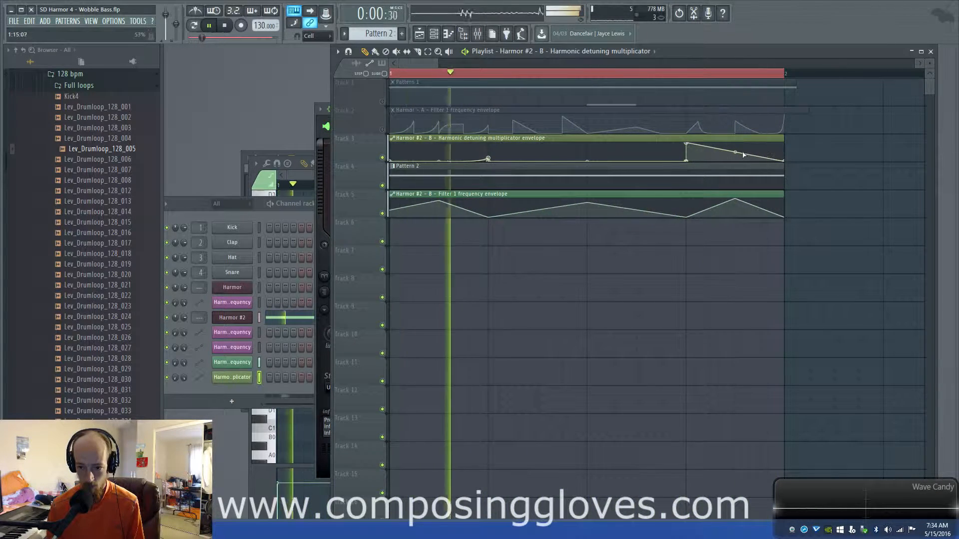
drag(737, 153, 737, 158)
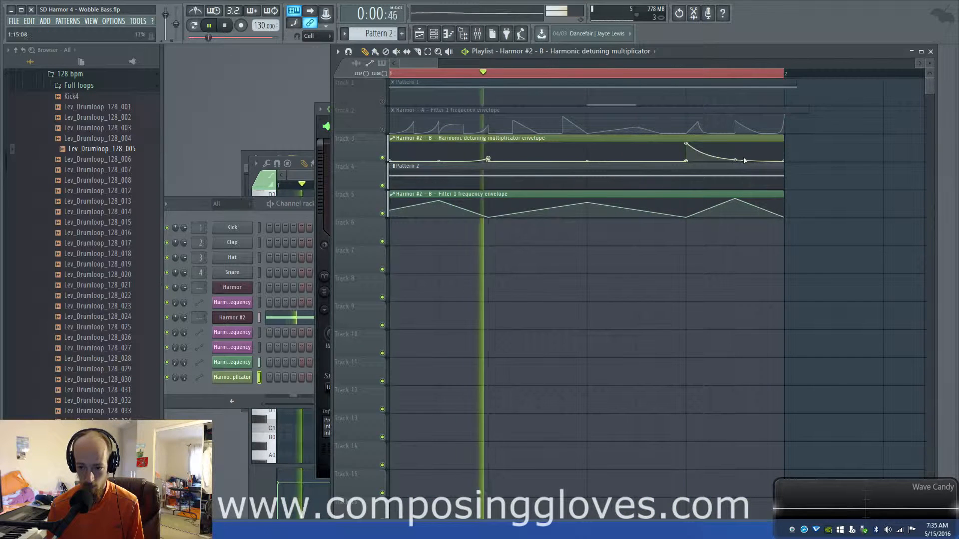
key(space)
right_click(736, 155)
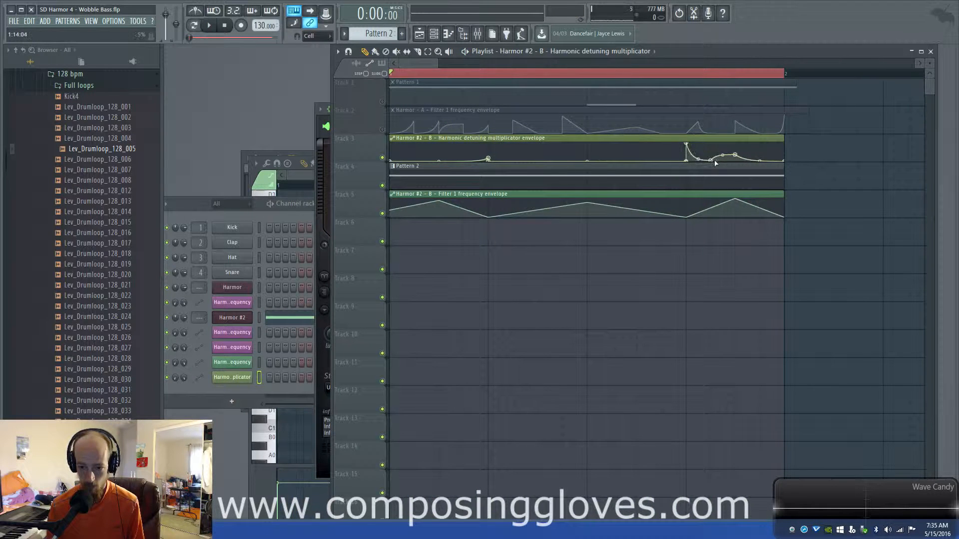
key(space)
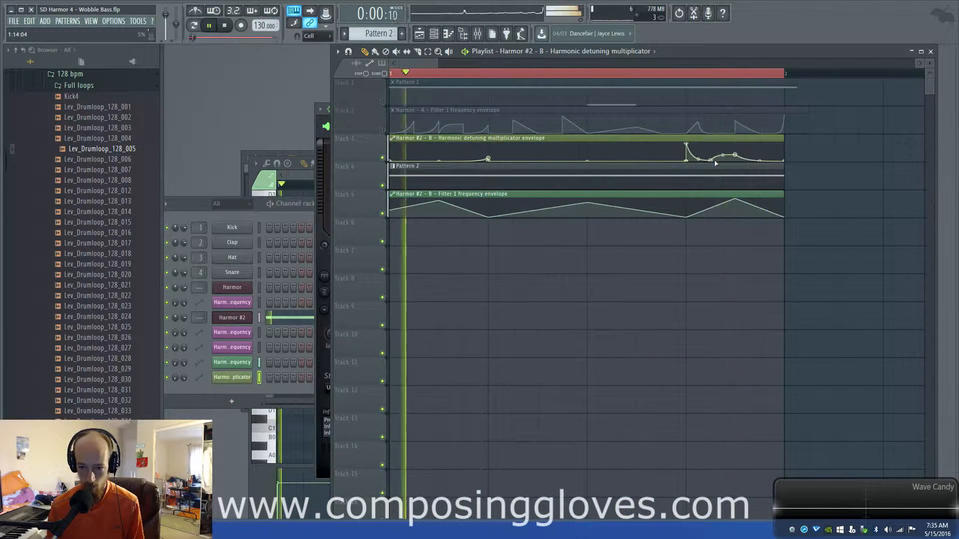
- Delete the dip at 1:14 and the 100% spike at 1:13:00 from the detuning envelope, then replay the loop
key(space)
right_click(711, 161)
click(727, 173)
right_click(687, 145)
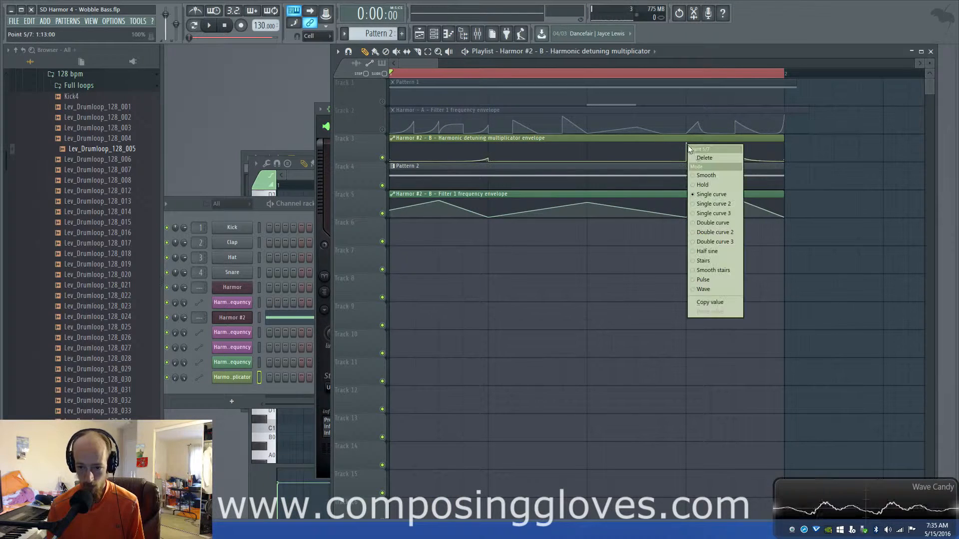
click(696, 157)
key(space)
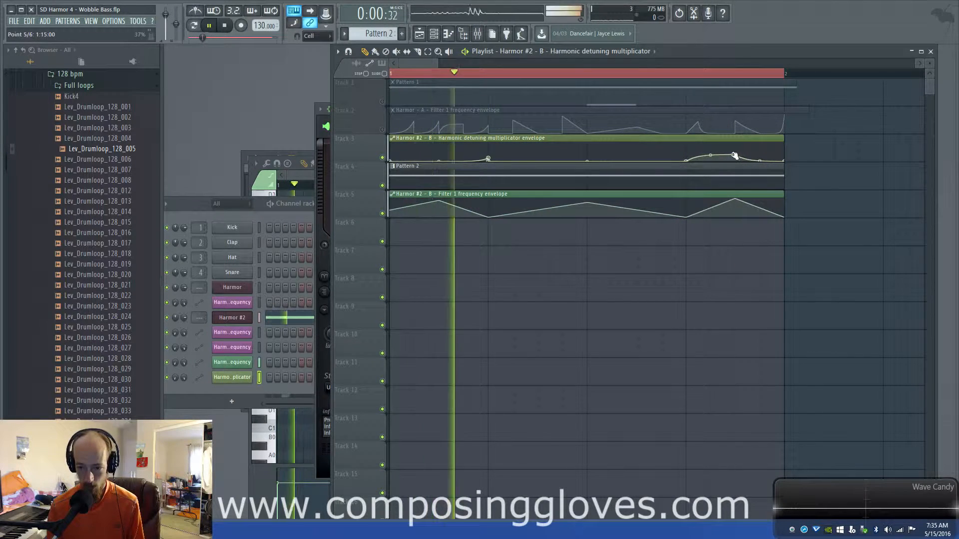
- Add another step up at 1:13:00 and shape the envelope's ending into an arch that curves down from 1:15:00
right_click(709, 152)
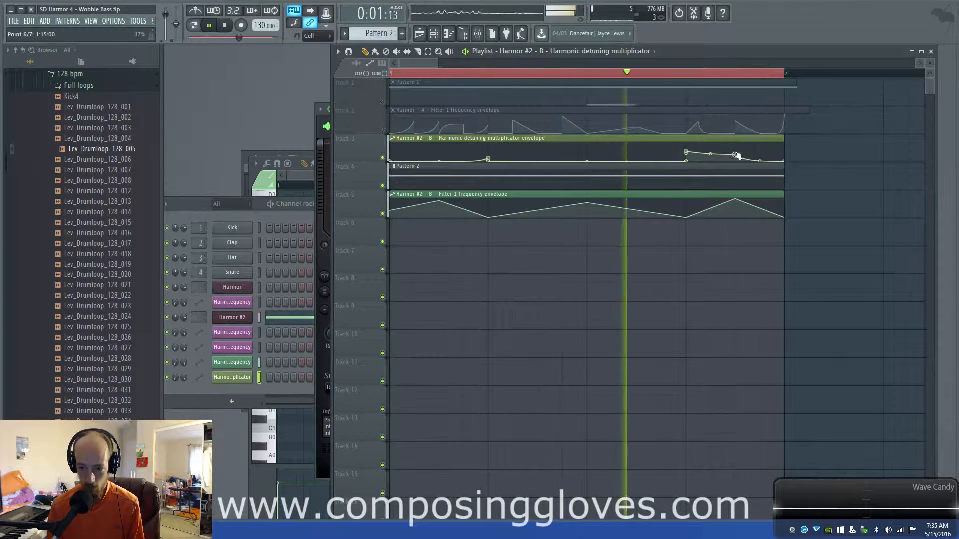
drag(735, 155, 760, 154)
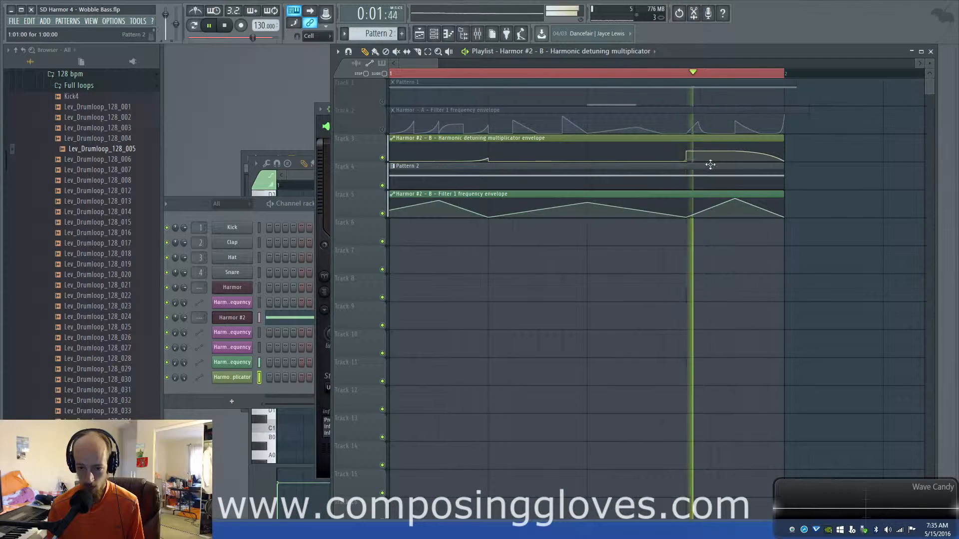
key(space)
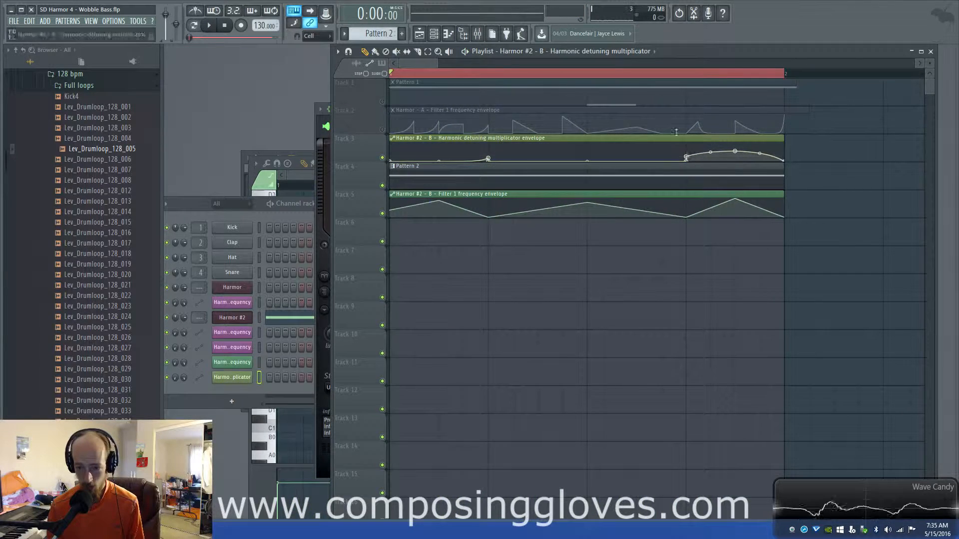
key(space)
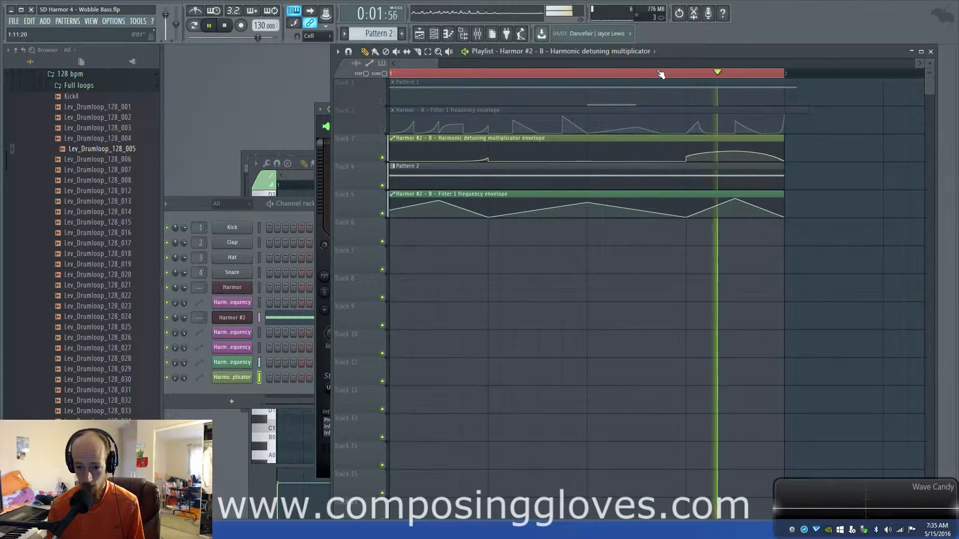
key(space)
key(space)
drag(760, 154, 760, 151)
- Add a detuning point at 1:09:00, preview it, lower it close to the baseline, and show the channel rack
key(space)
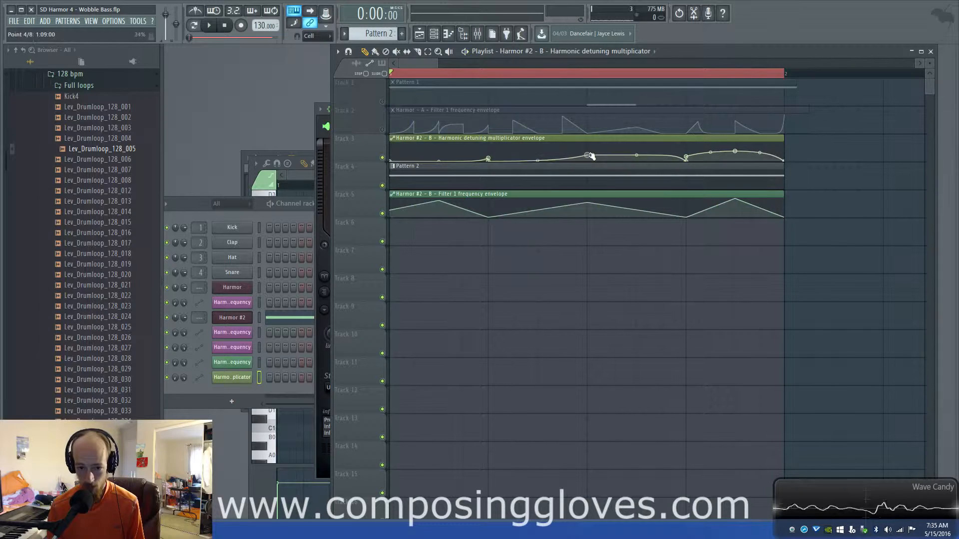
key(space)
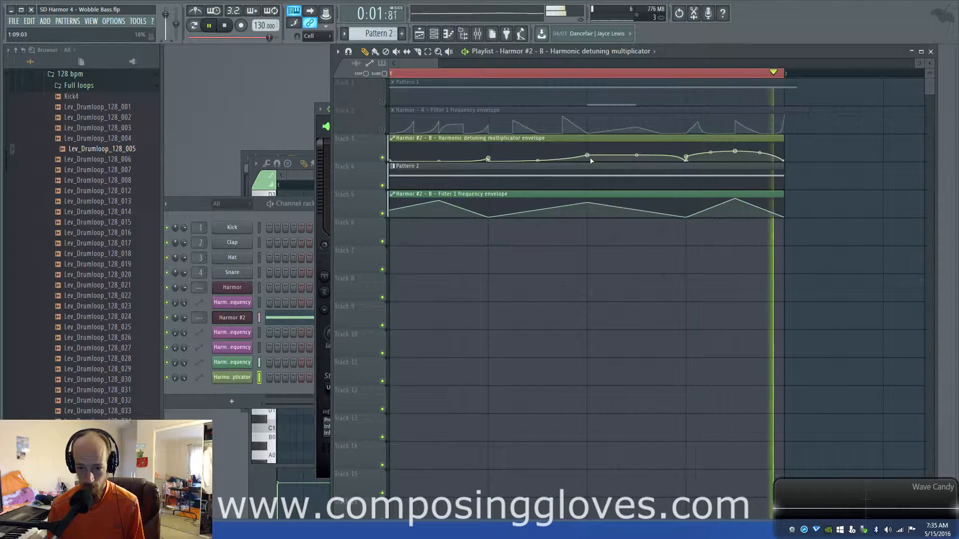
drag(588, 156, 588, 160)
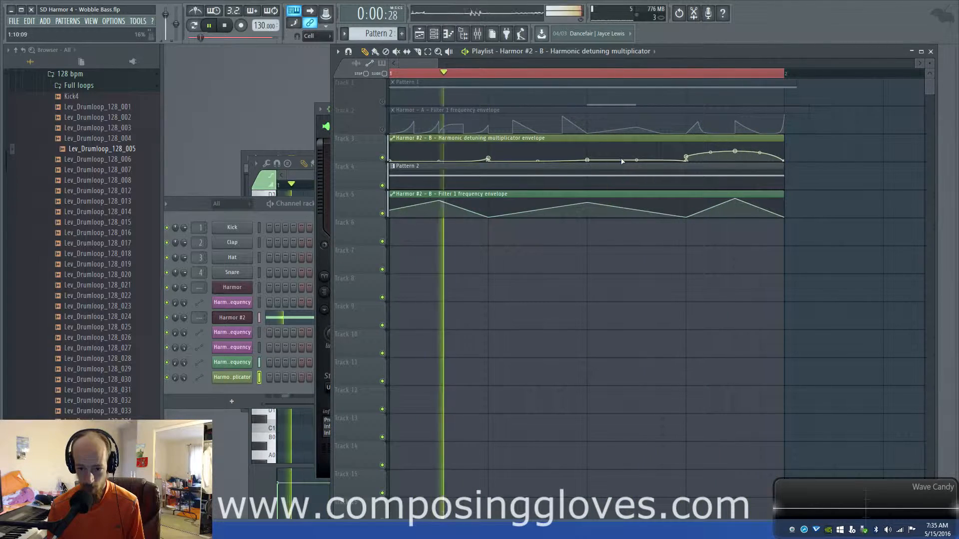
key(space)
key(F6)
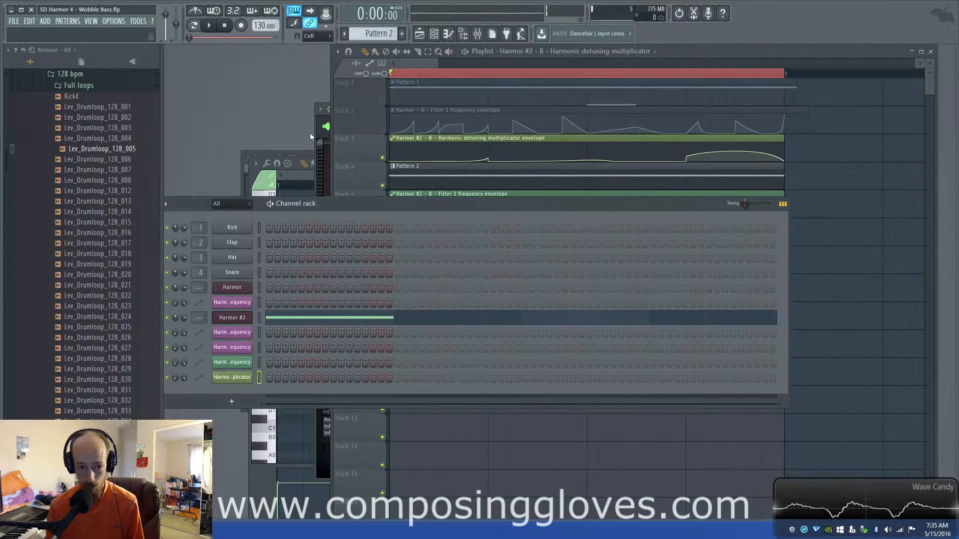
- Return to Harmor #2, try the prism amount while the loop plays, and turn part B's harmonizer amount all the way down
click(324, 190)
key(space)
mouse_move(349, 252)
mouse_down()
mouse_move(350, 234)
mouse_move(351, 266)
mouse_up()
click(383, 247)
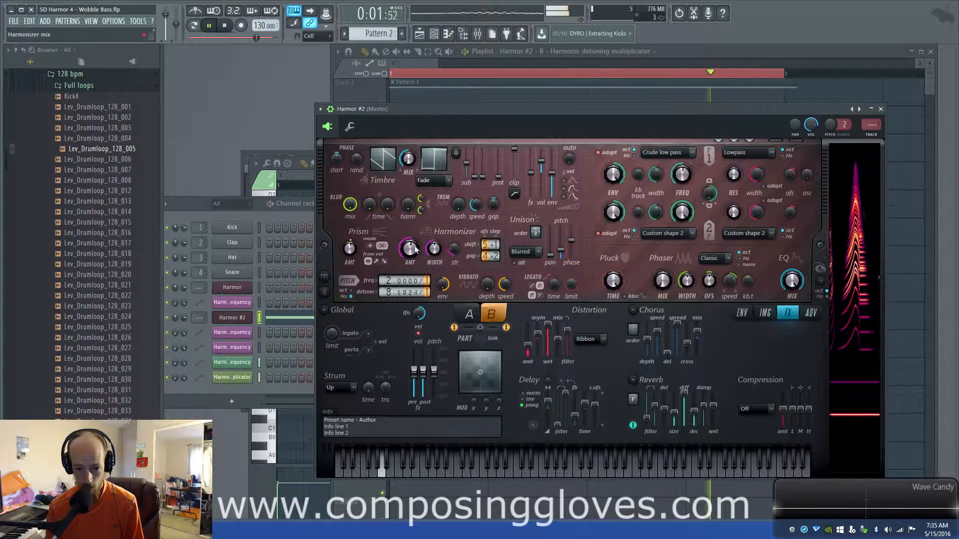
drag(414, 248, 409, 210)
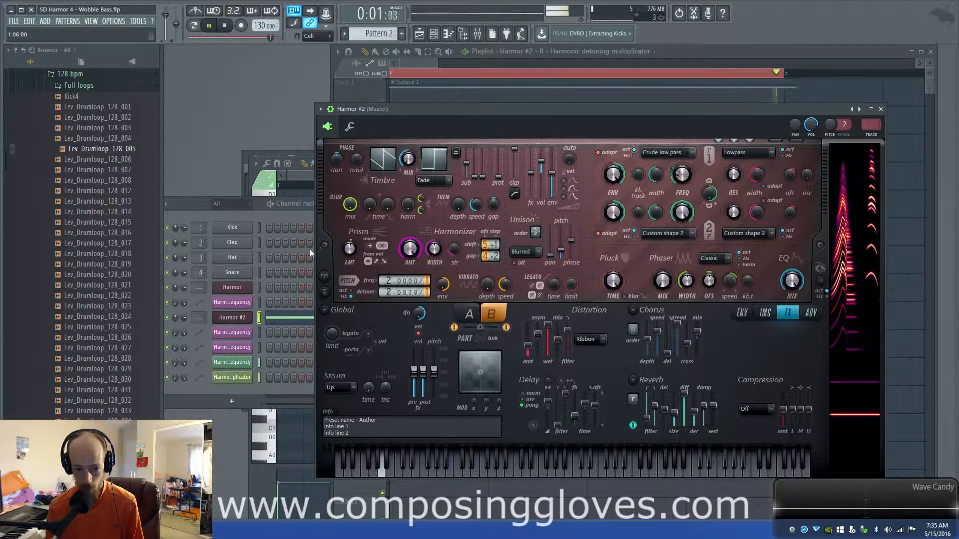
drag(409, 249, 410, 290)
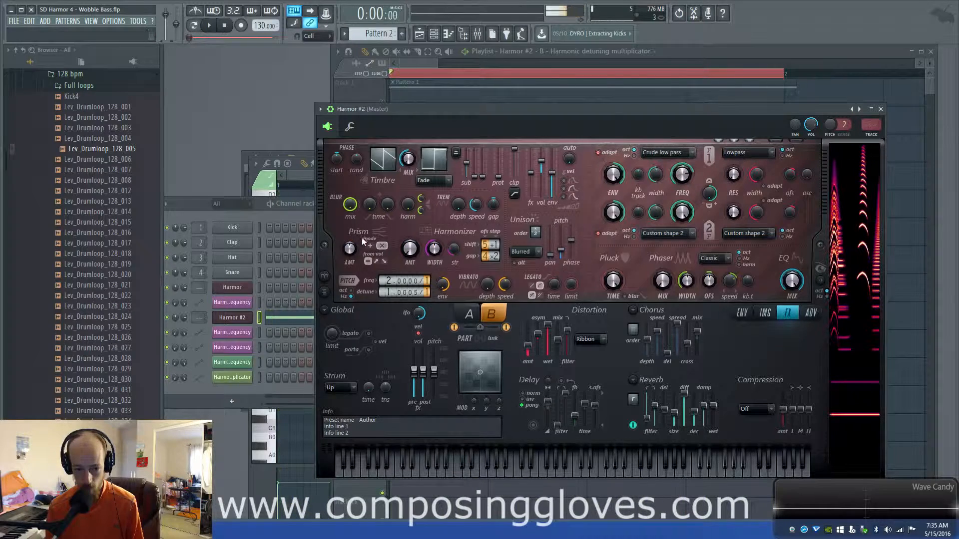
key(space)
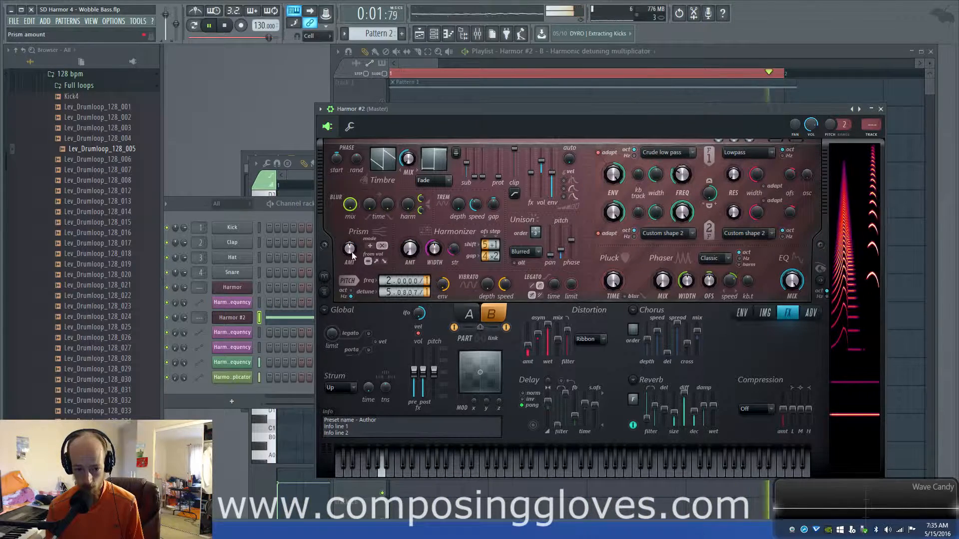
key(space)
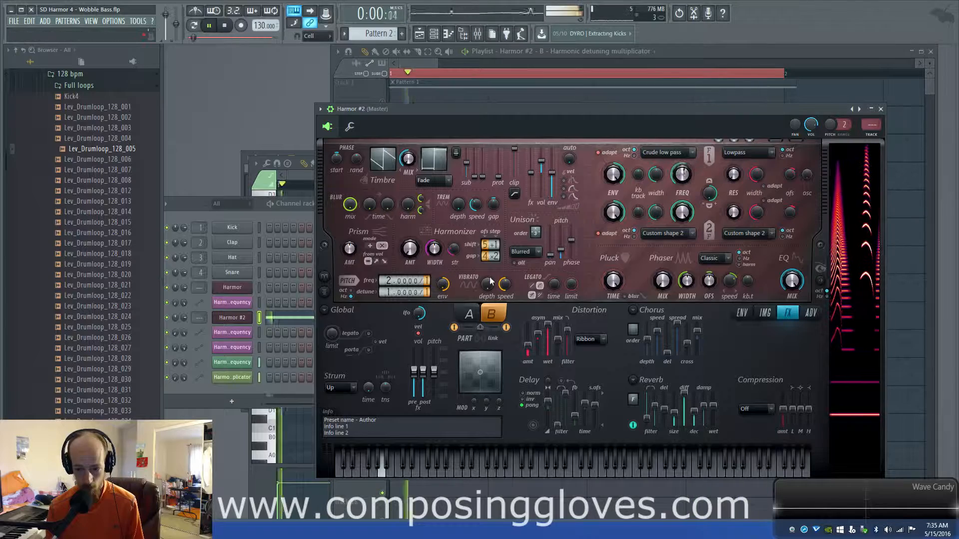
- Select harmonic phase shaping for part B and add a raised point near harmonic 23 with a curved rise
click(764, 313)
click(748, 318)
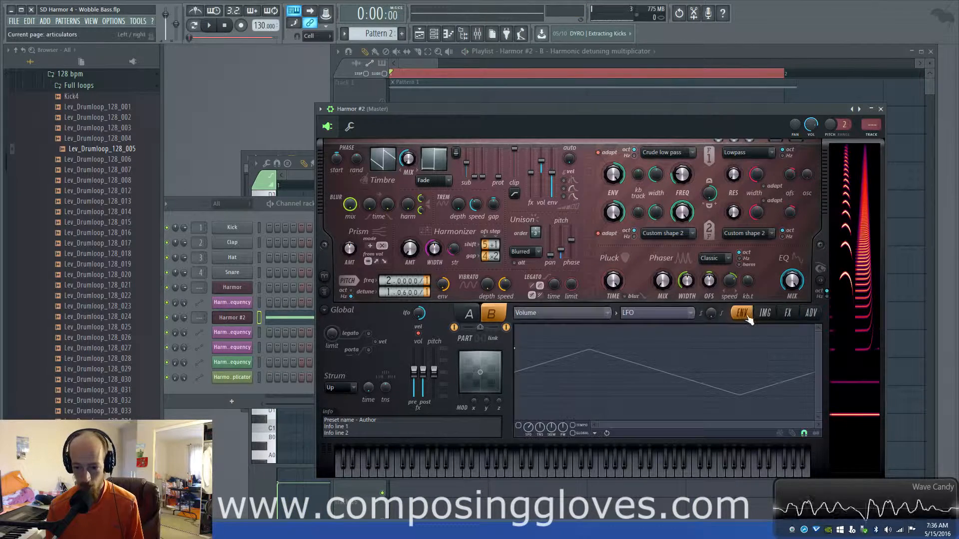
click(606, 314)
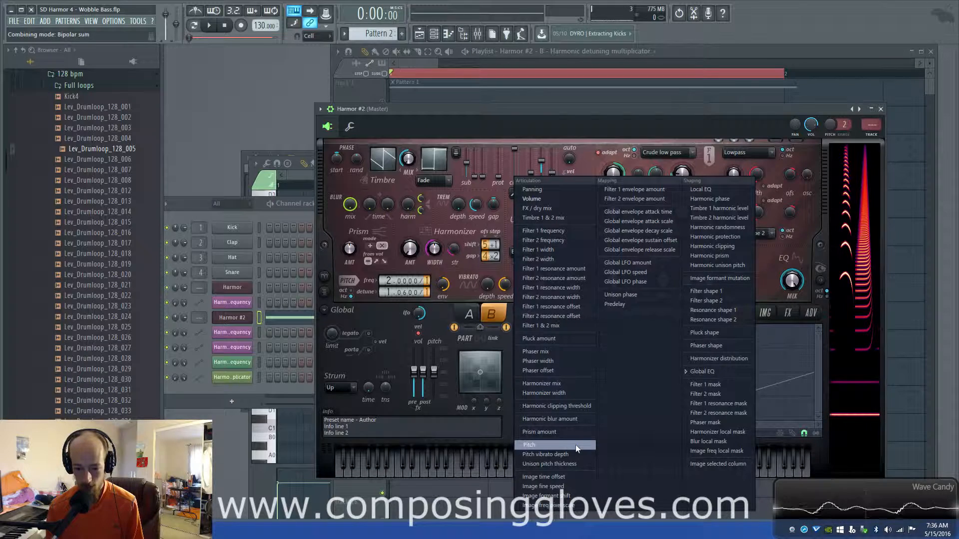
click(724, 199)
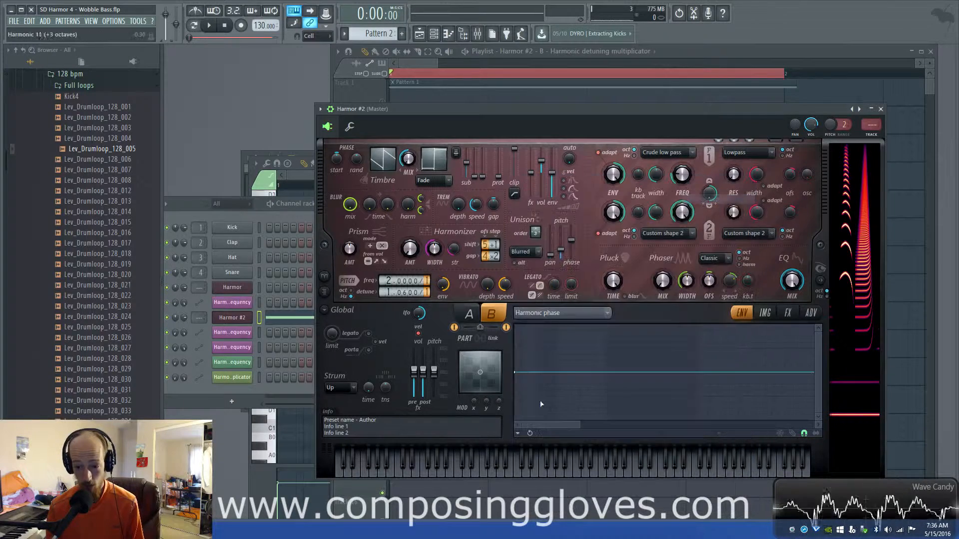
key(space)
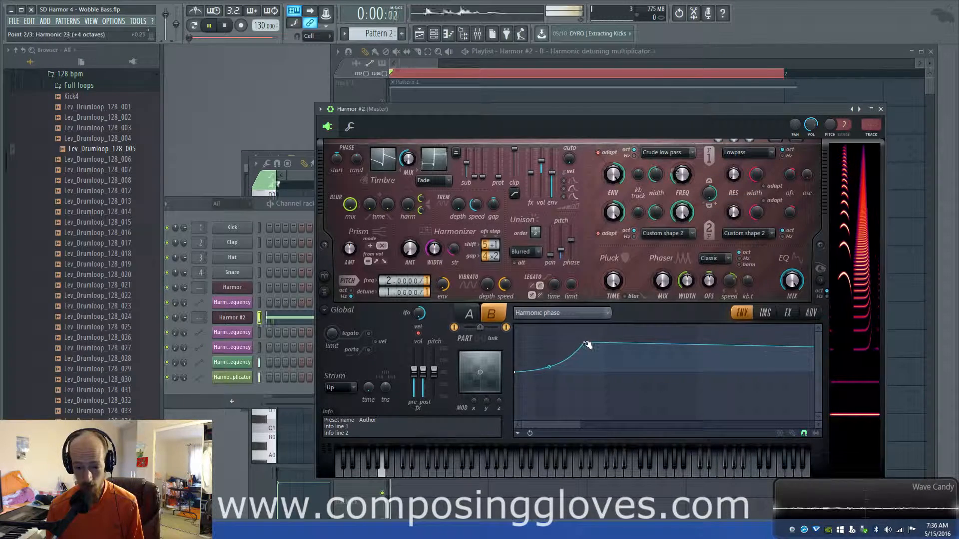
- Select harmonic randomness shaping and add an early peak followed by a low point near harmonic 20, then play the loop
click(565, 313)
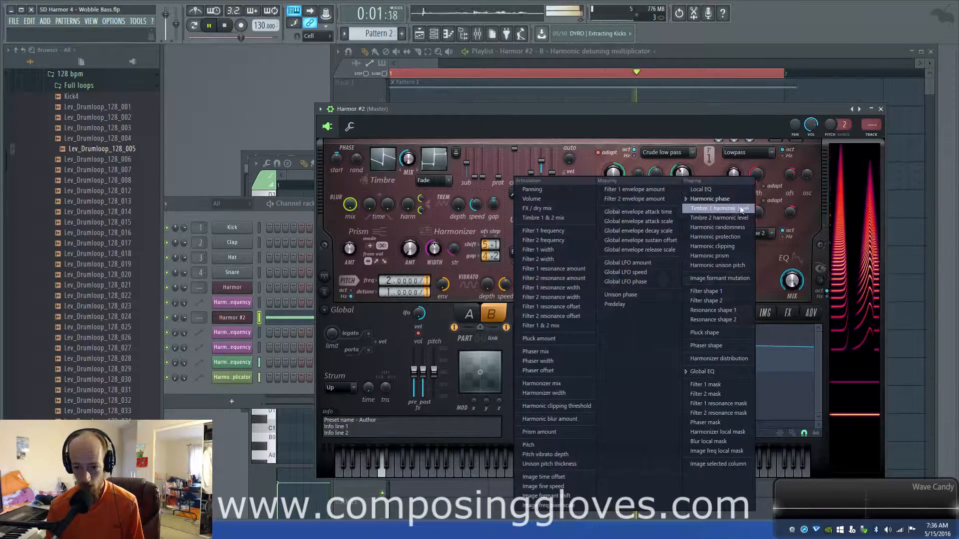
click(729, 228)
key(space)
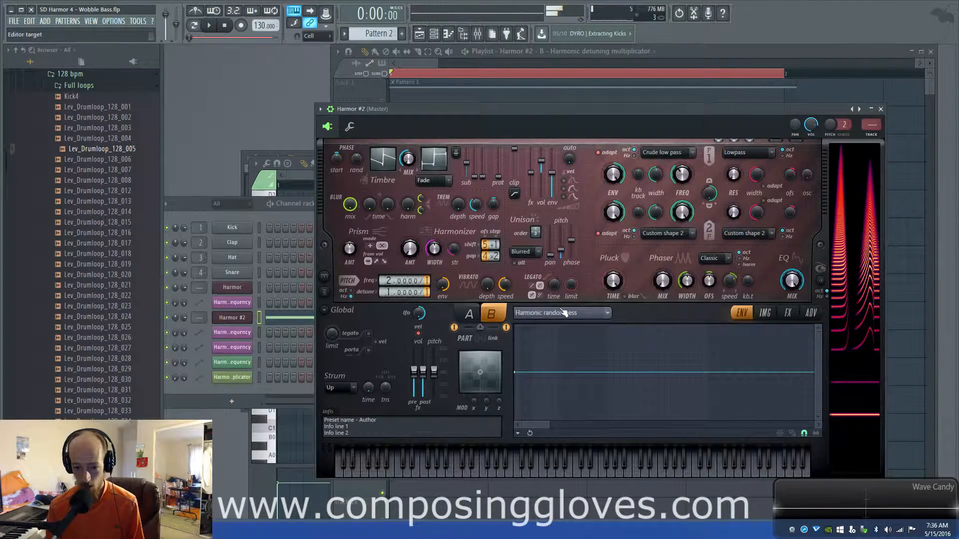
right_click(539, 353)
right_click(642, 386)
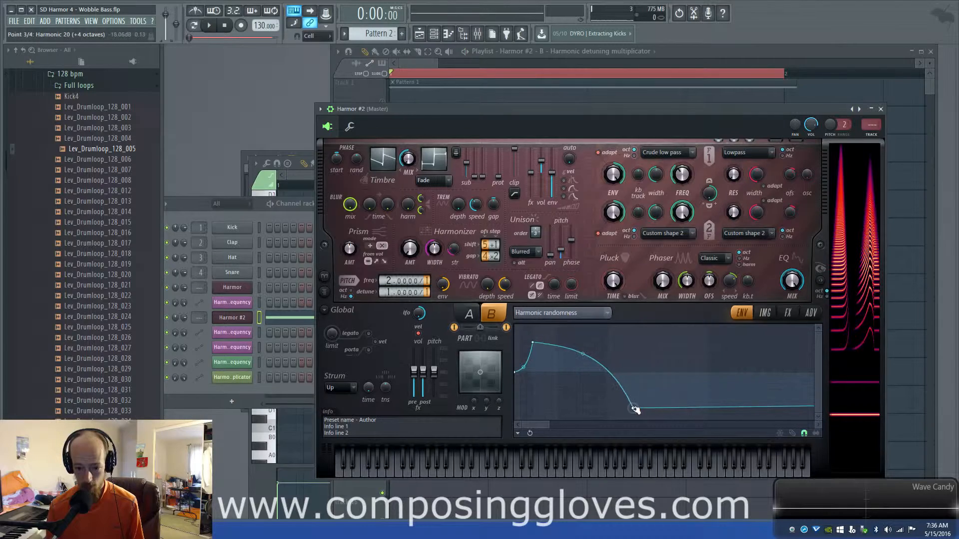
key(space)
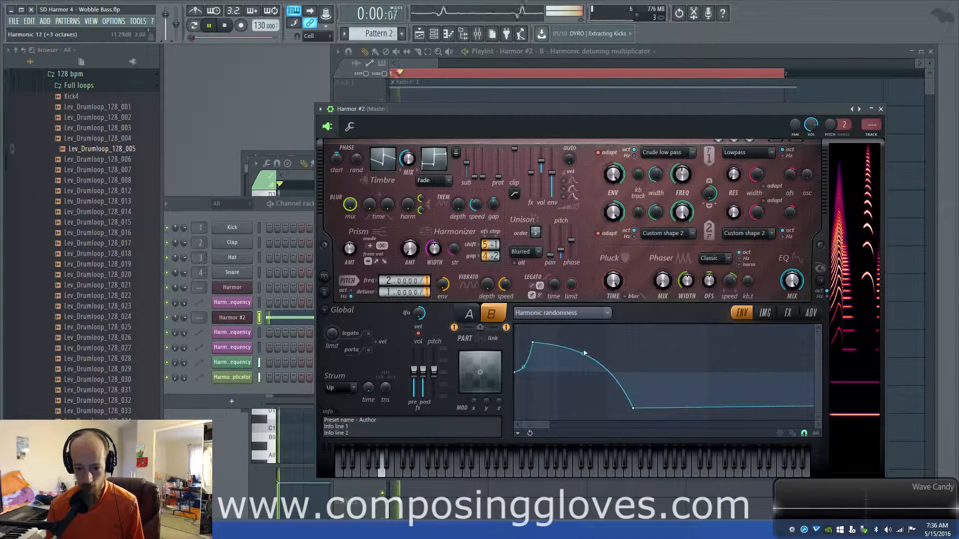
- Reshape the harmonic randomness curve into two early peaks with low valleys, followed by a curved rise to a high plateau
drag(584, 353, 586, 405)
right_click(615, 372)
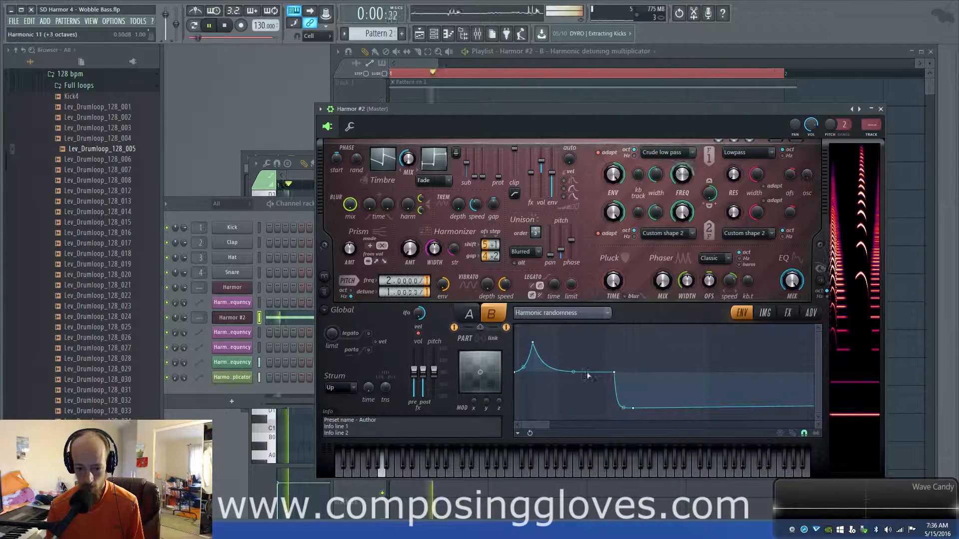
drag(614, 372, 559, 403)
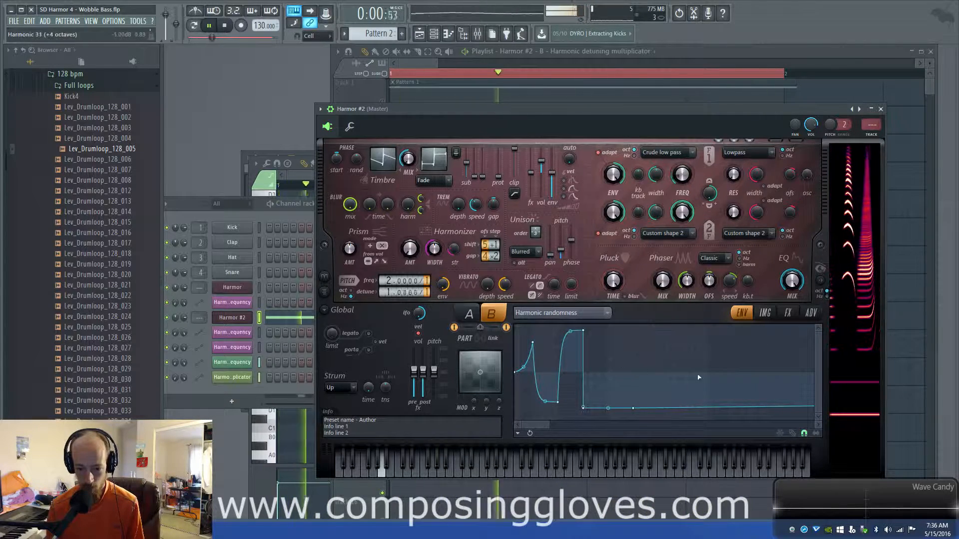
right_click(770, 343)
drag(584, 331, 564, 380)
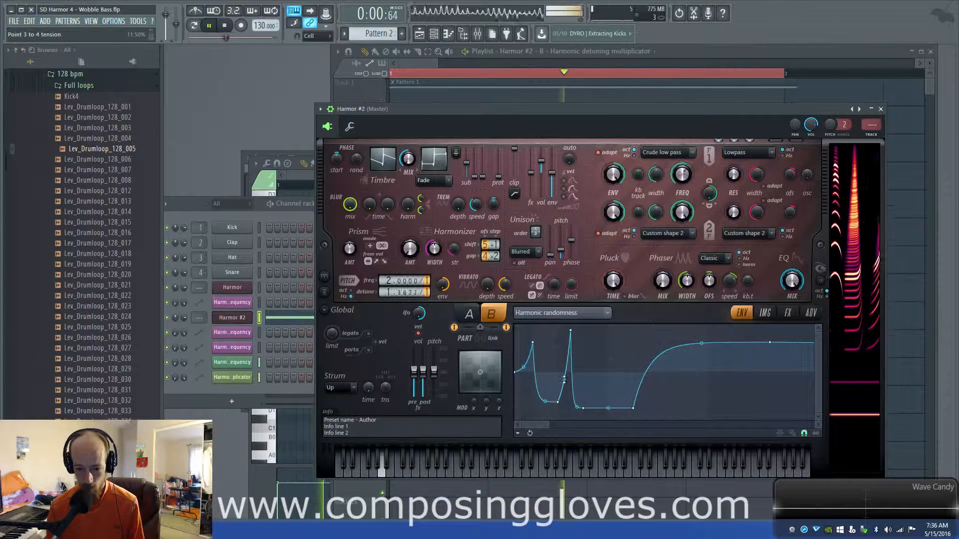
drag(572, 332, 573, 344)
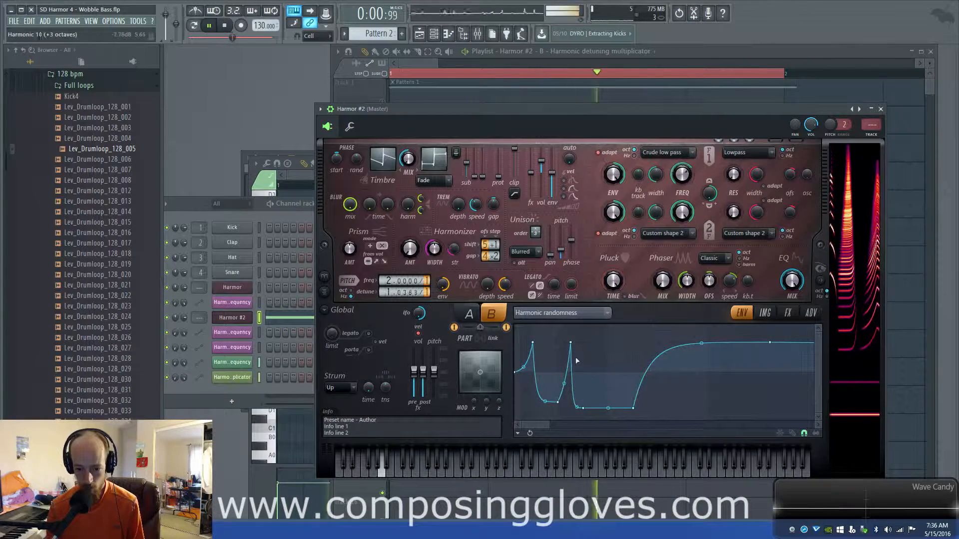
drag(577, 406, 577, 342)
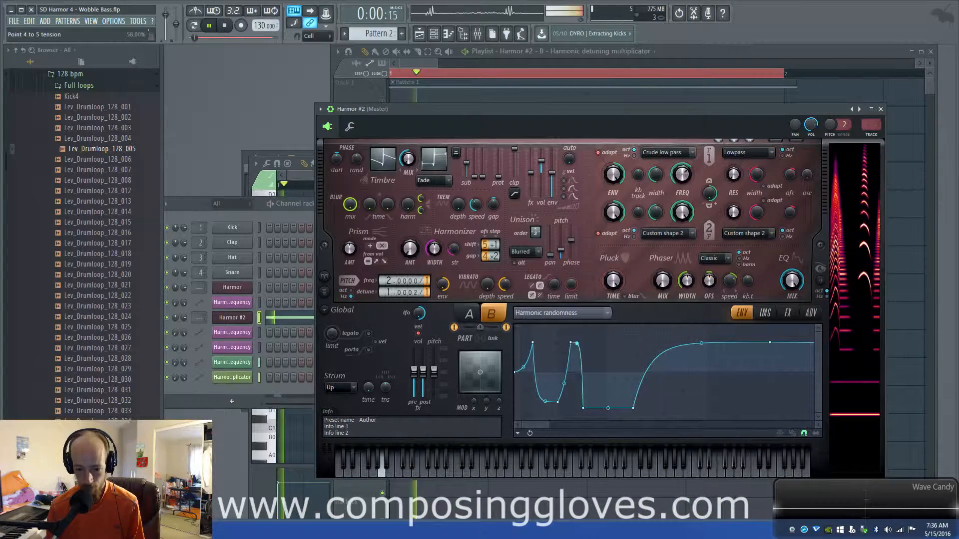
- Add a full-height randomness spike before the plateau and a sharp drop and final rise after it, and raise the phaser mix
right_click(602, 343)
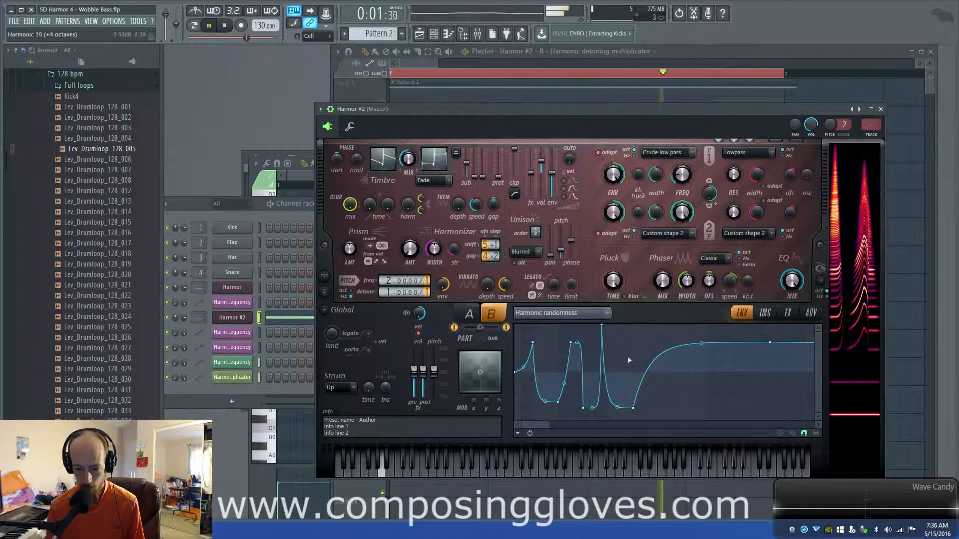
scroll(750, 385, right, 3)
right_click(724, 365)
drag(723, 365, 695, 408)
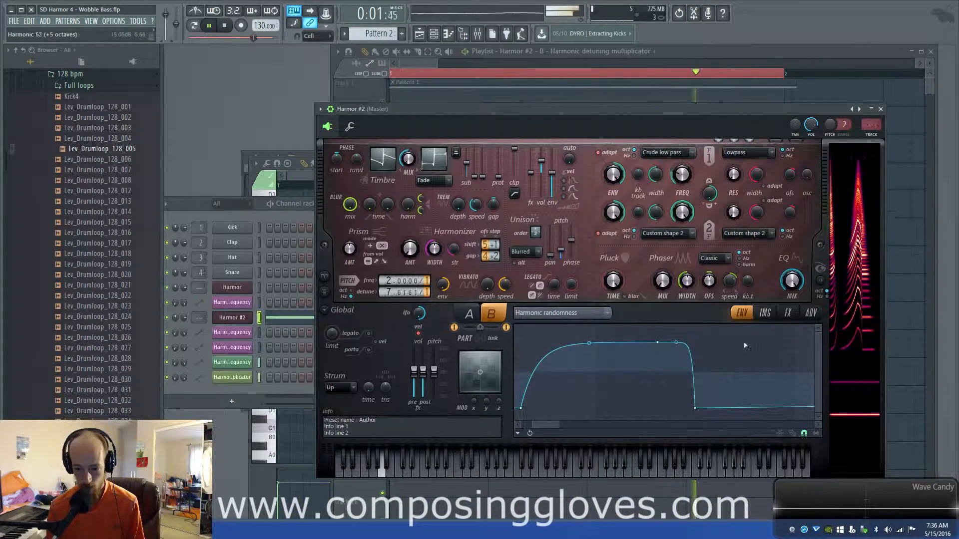
right_click(791, 344)
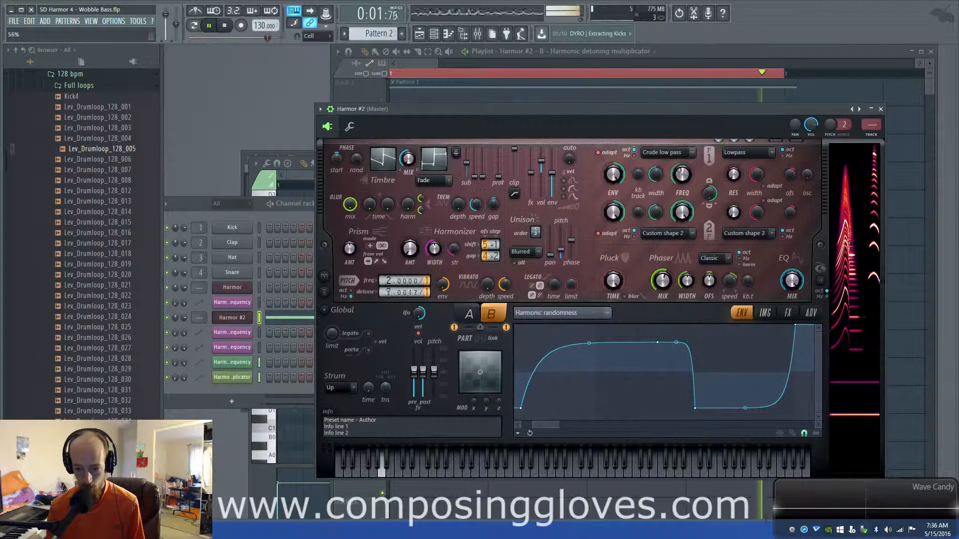
key(space)
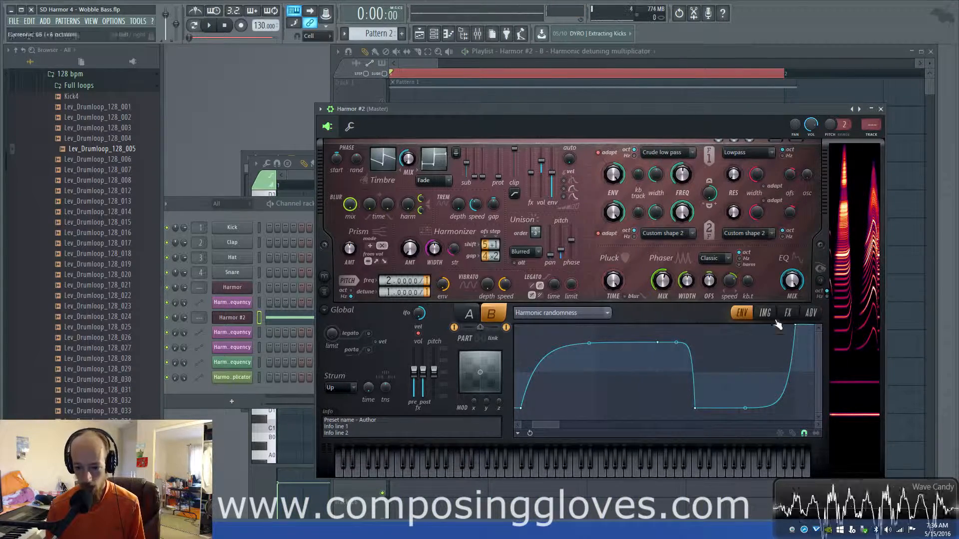
- Reshape part B's global EQ with a point at mid level, a high point just above it in frequency, and a steep rounded rise between
click(768, 315)
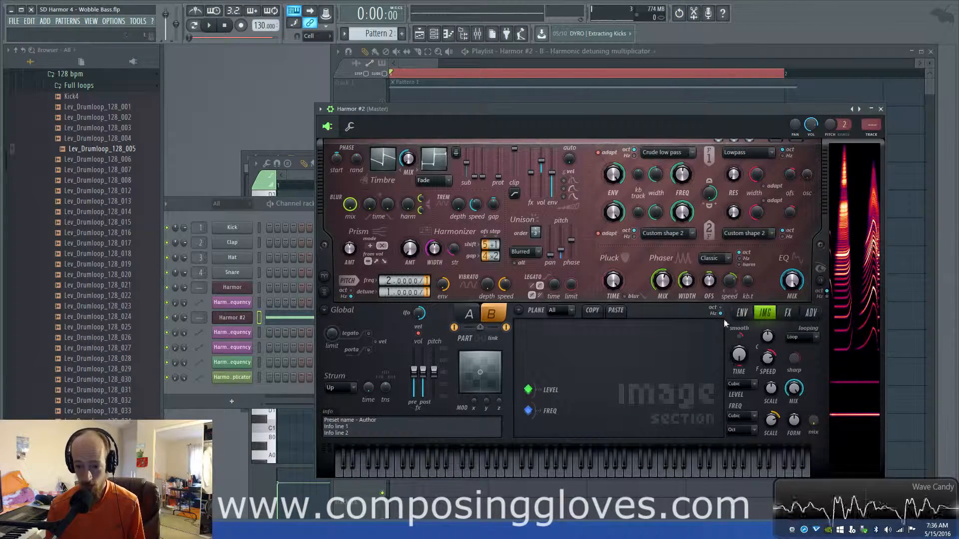
click(741, 313)
click(786, 294)
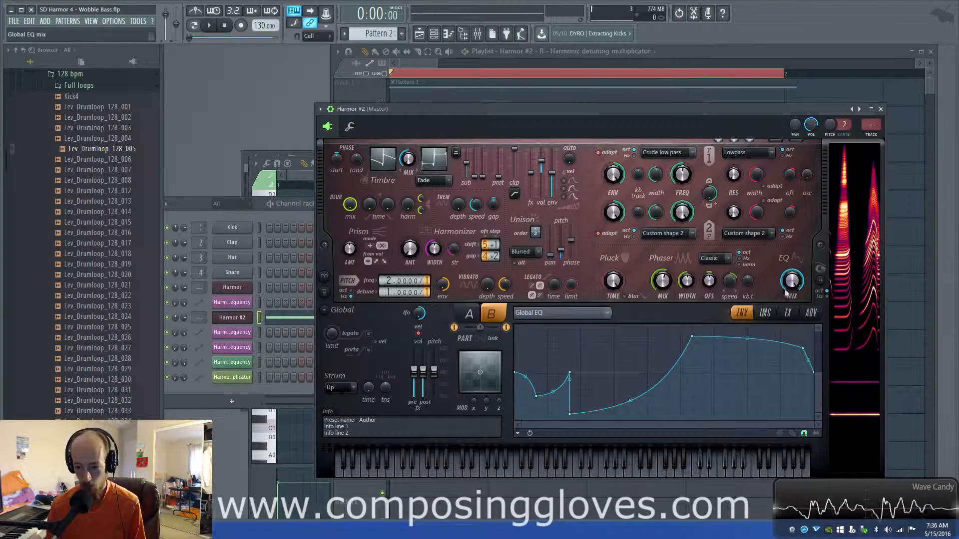
drag(695, 339, 715, 336)
key(space)
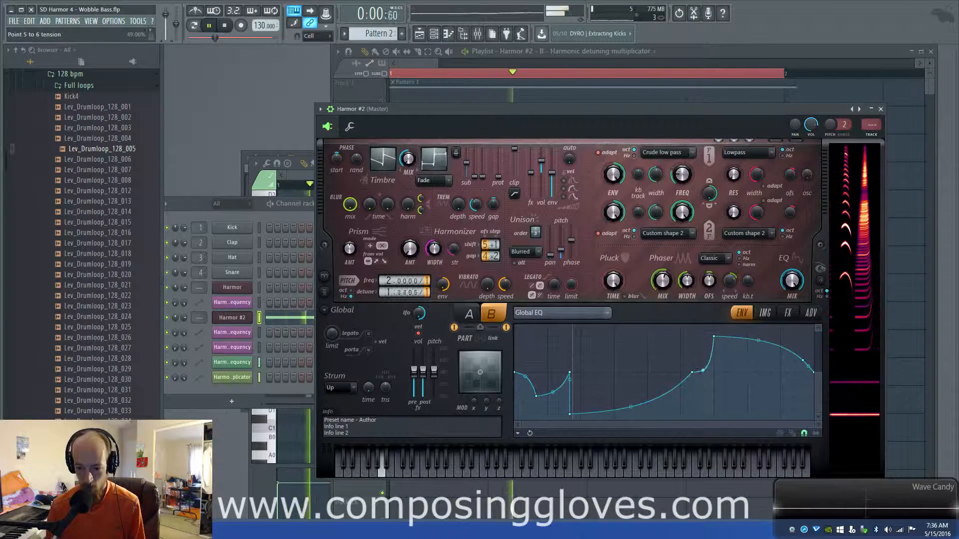
drag(703, 372, 704, 337)
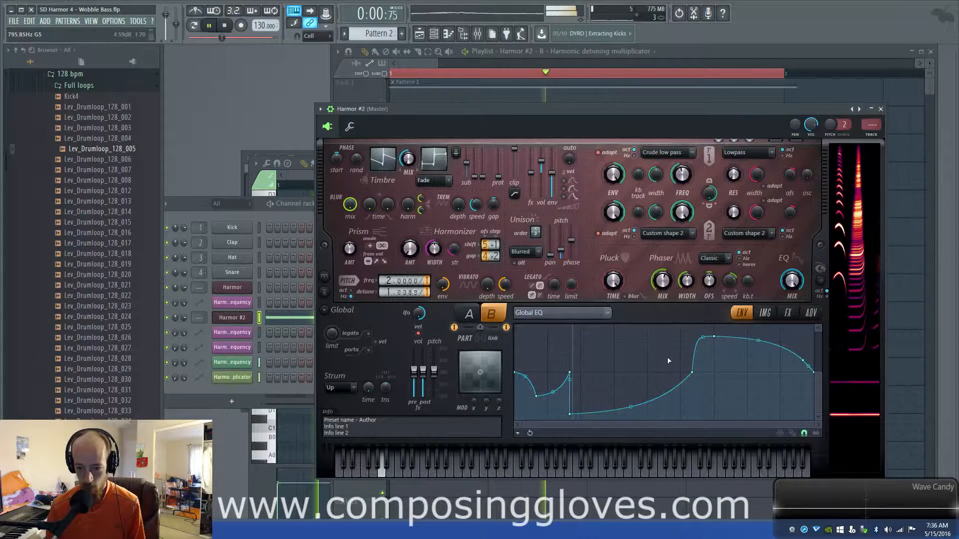
key(space)
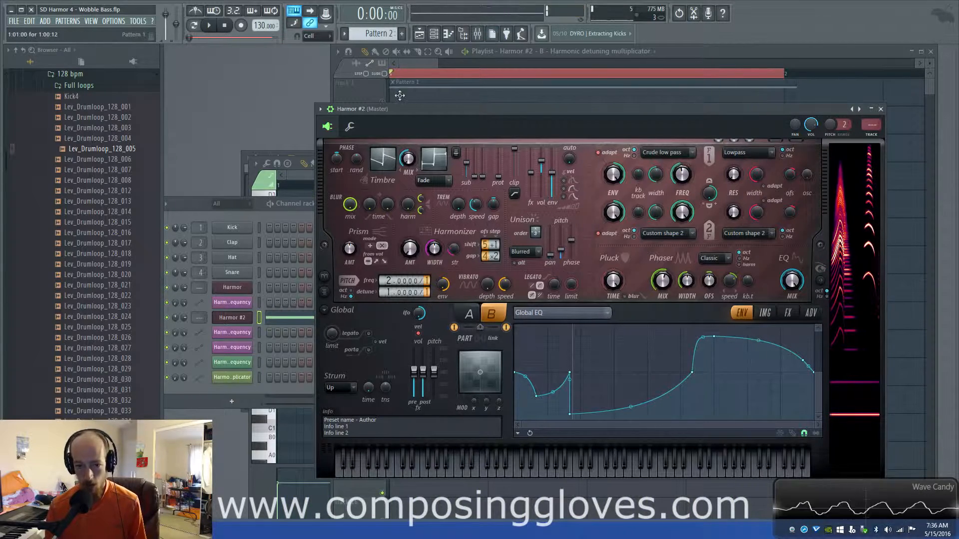
- Zoom the playlist out, reopen Harmor #2 from the channel rack, and switch to part A
click(415, 62)
scroll(425, 175, down, 5)
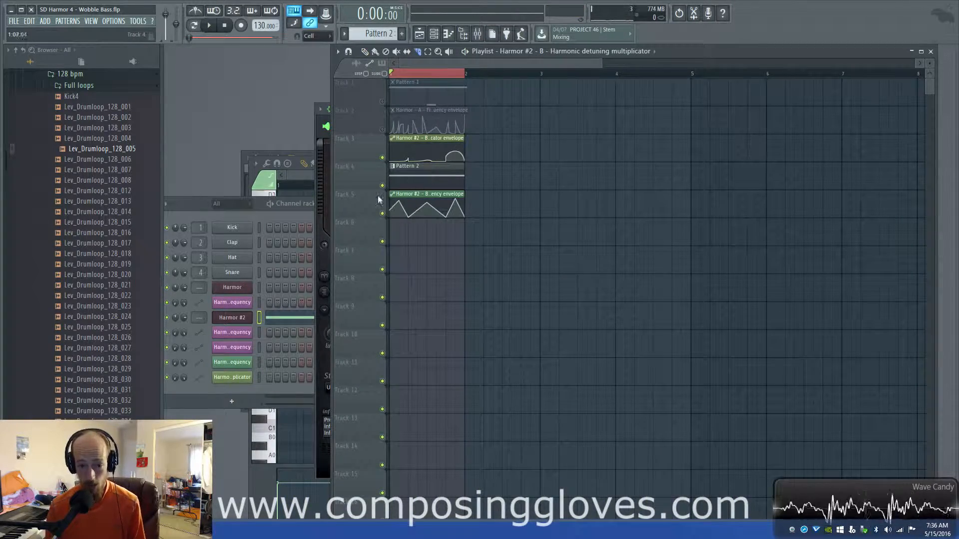
click(254, 208)
click(236, 317)
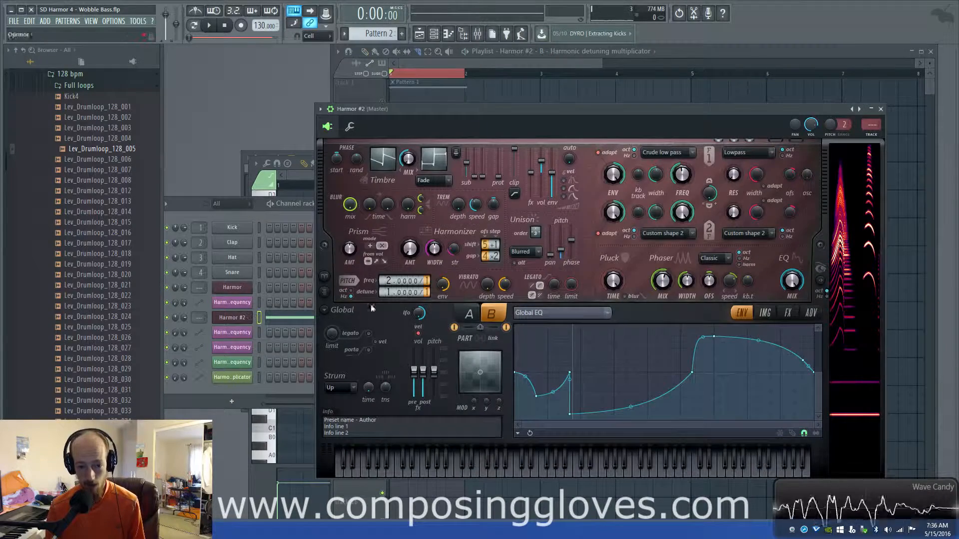
click(476, 317)
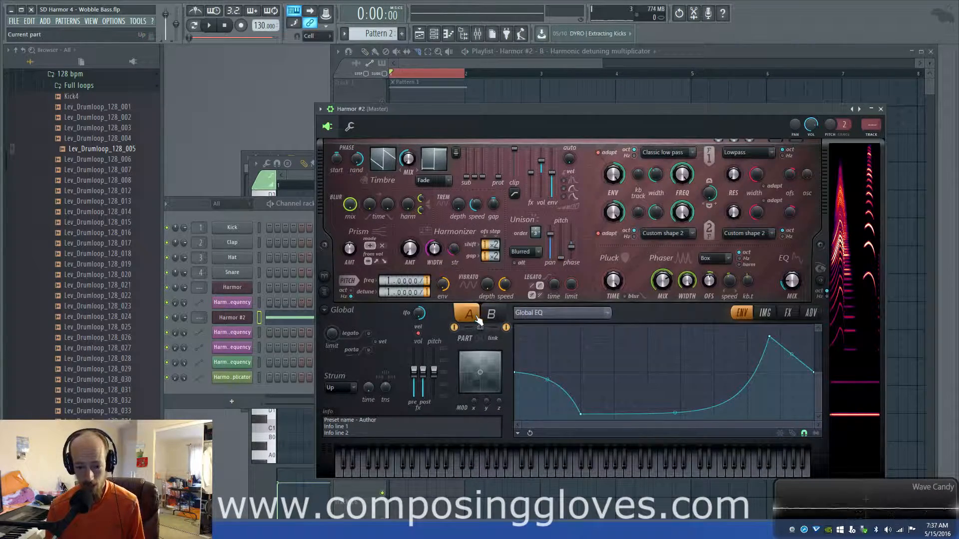
- Show part A's volume articulator, switch from its LFO to its envelope, and preview the loop
click(574, 312)
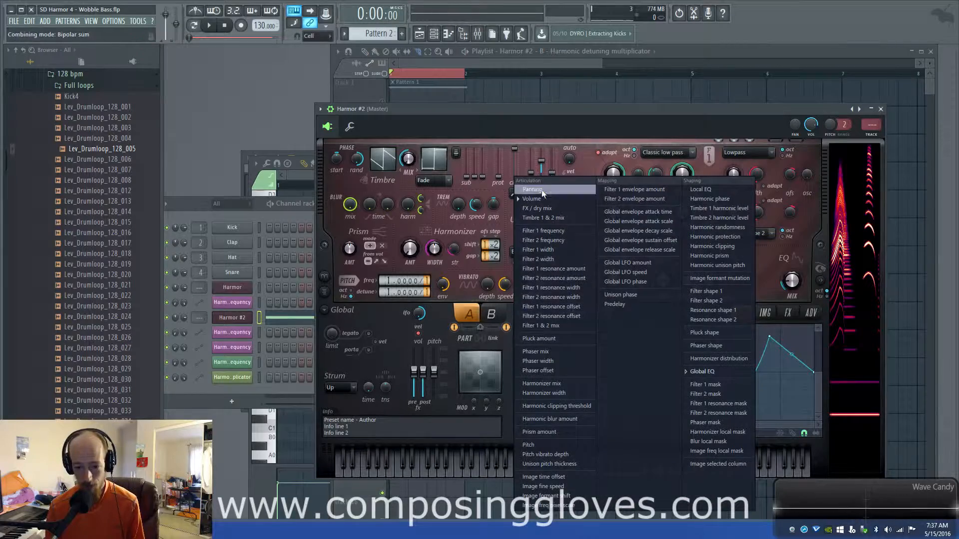
click(552, 192)
click(571, 315)
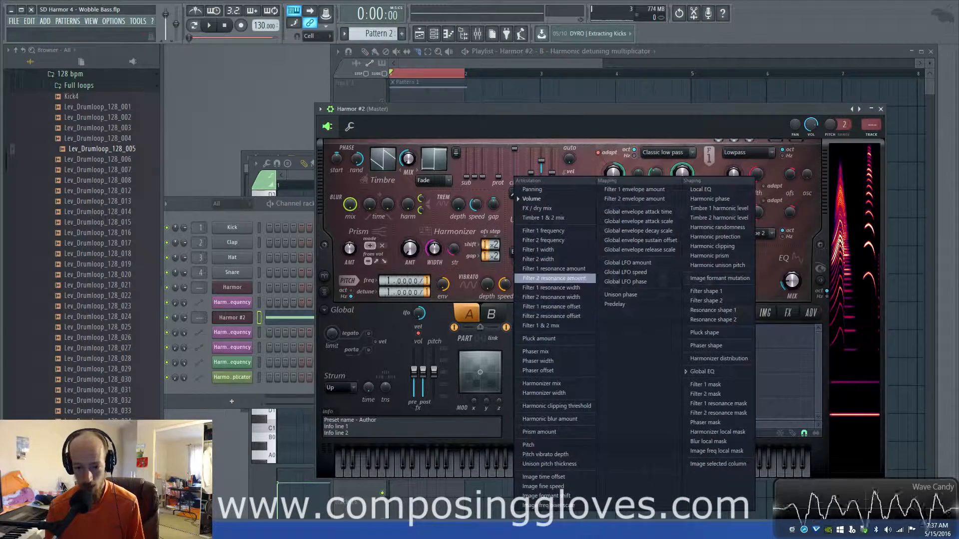
click(481, 120)
click(664, 315)
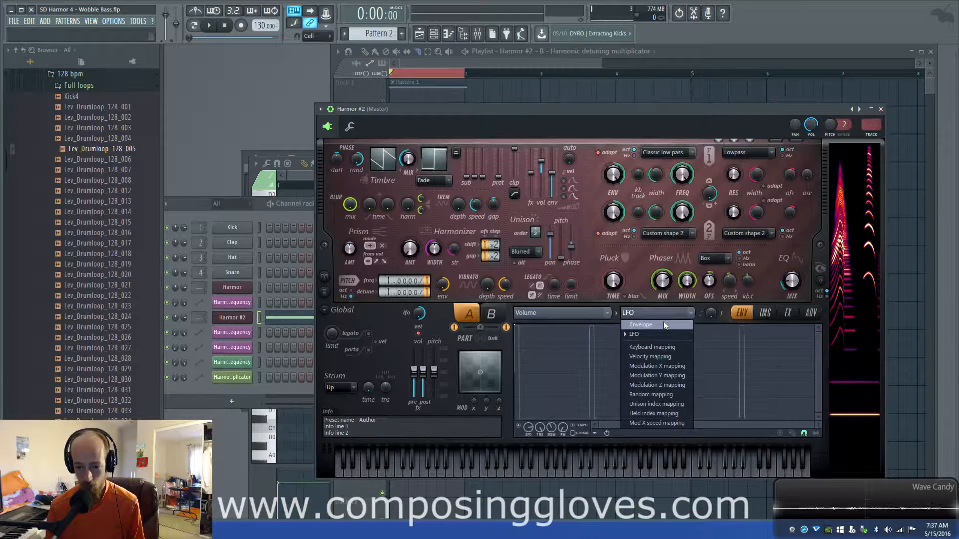
click(663, 324)
key(space)
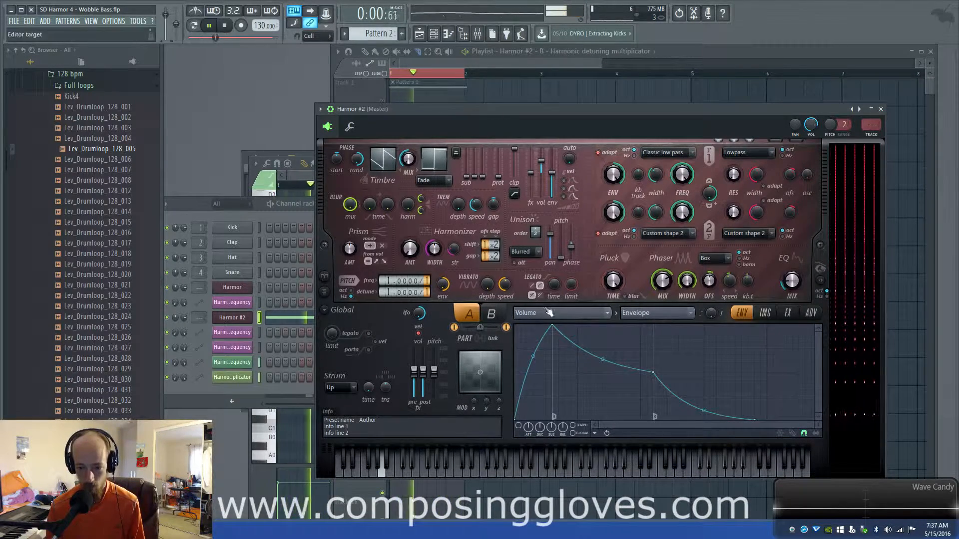
key(space)
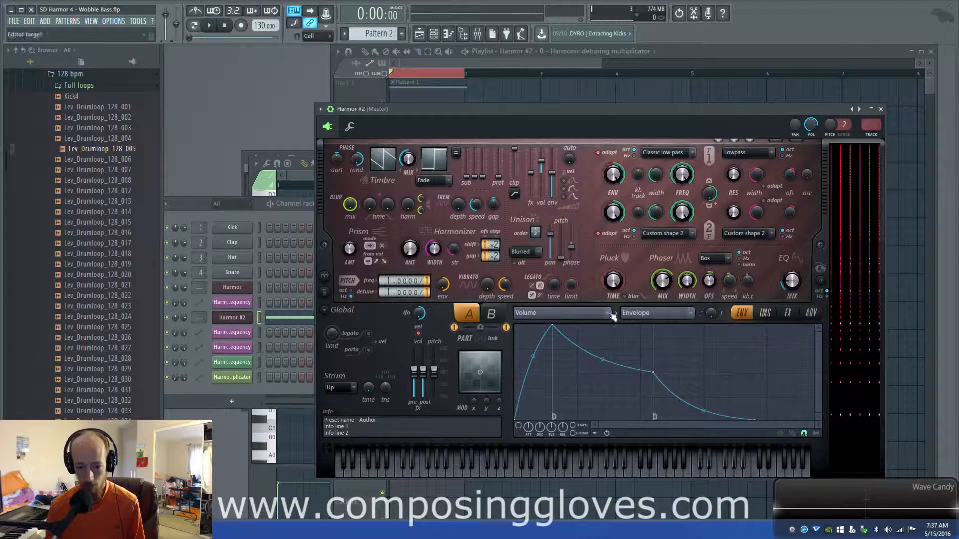
- Check part B against part A, preview the playlist's automation clips, and return to Harmor #2
click(490, 315)
click(472, 313)
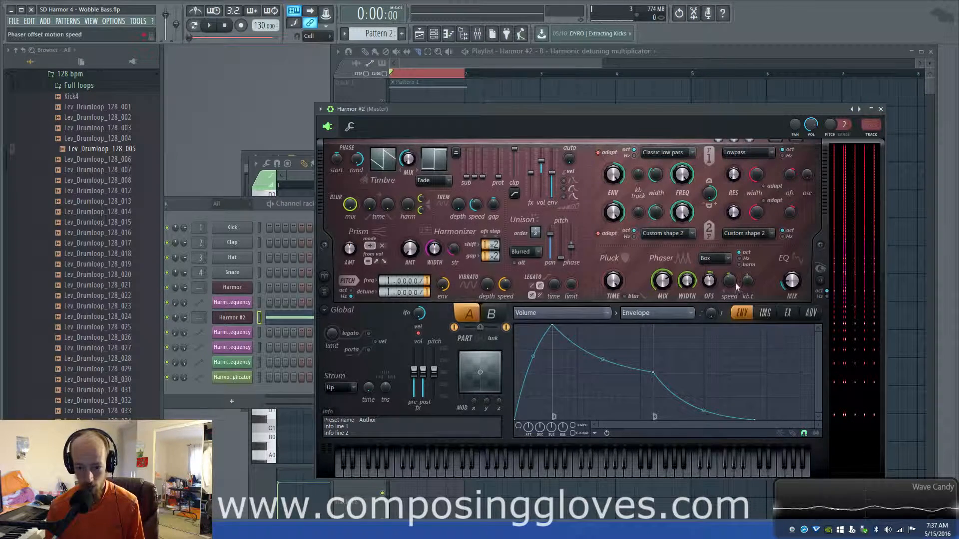
click(438, 61)
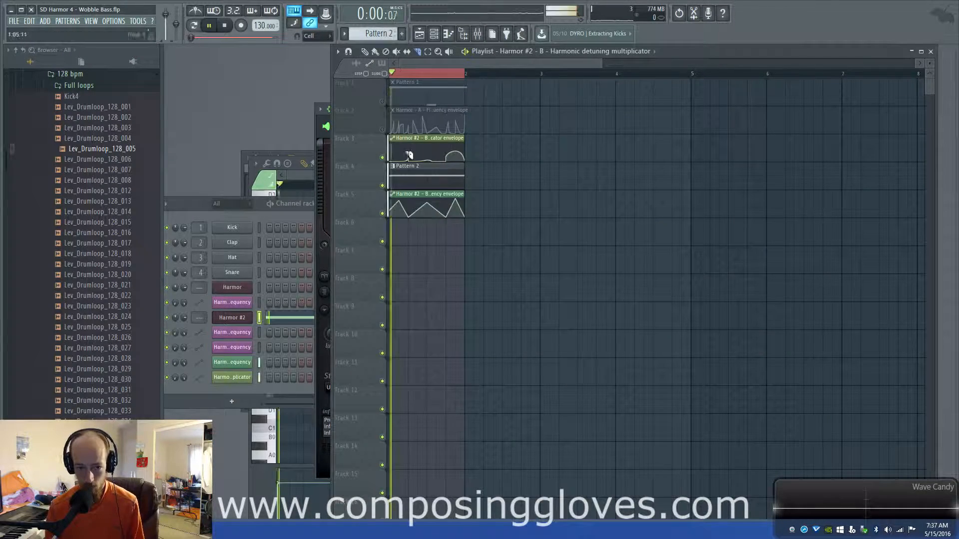
click(268, 214)
click(247, 319)
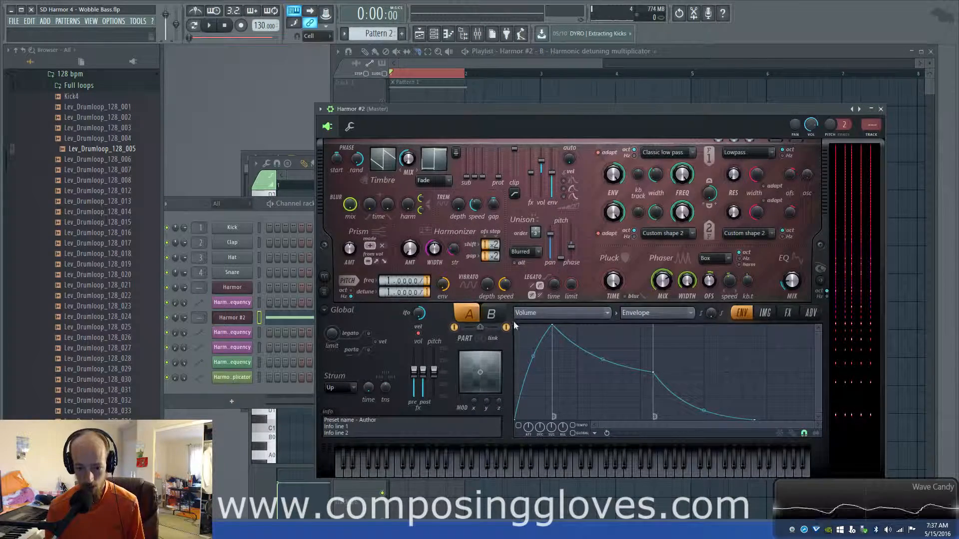
- Inspect part A's volume LFO, switch back to its volume envelope, and preview the loop
click(568, 314)
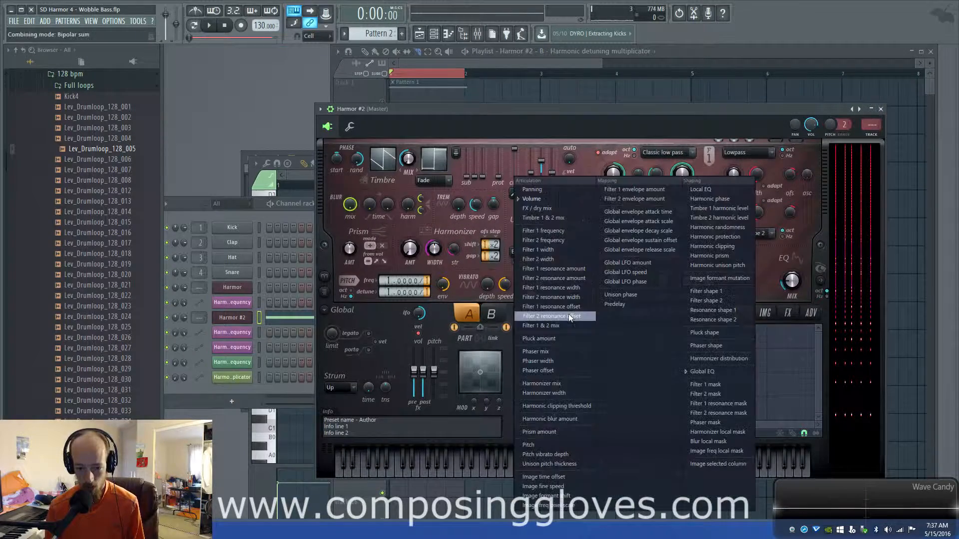
click(566, 200)
click(641, 308)
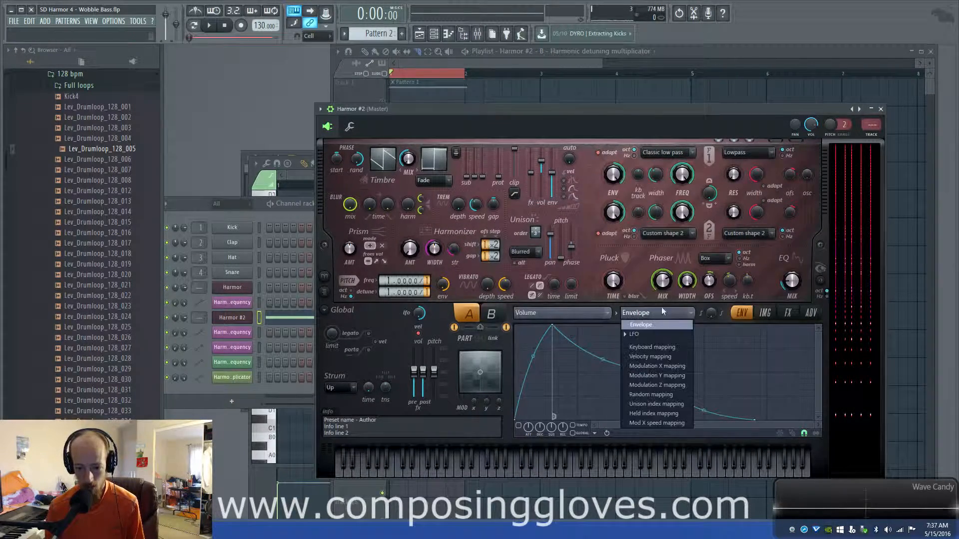
click(661, 337)
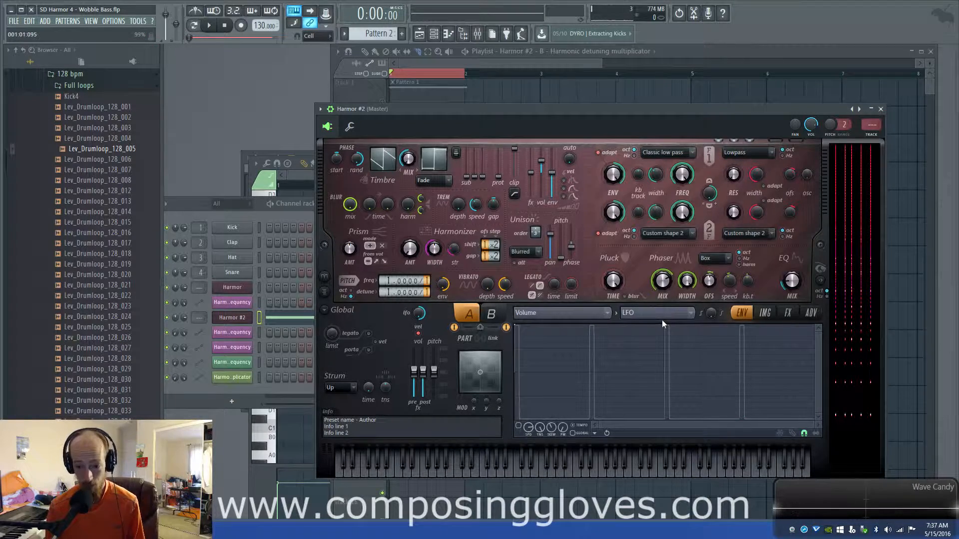
click(663, 314)
click(644, 322)
key(space)
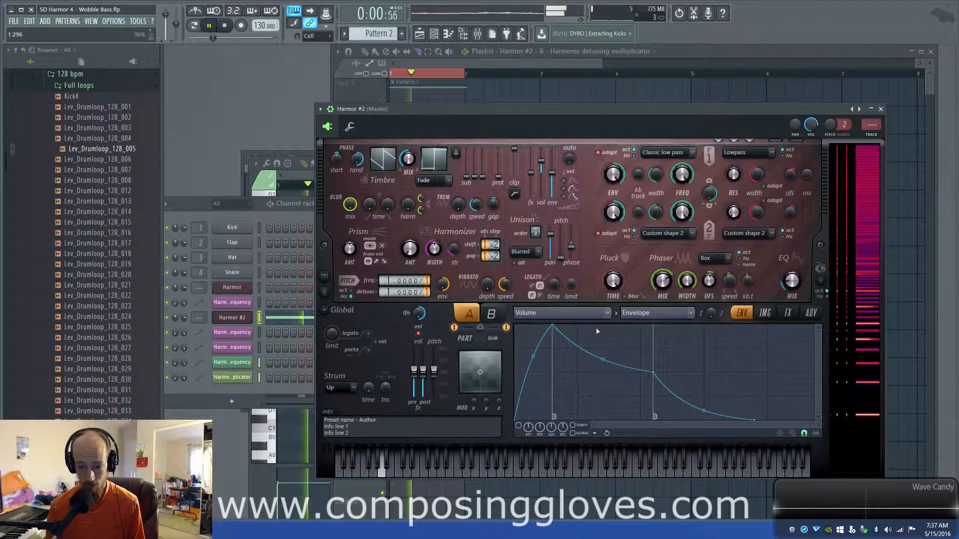
key(space)
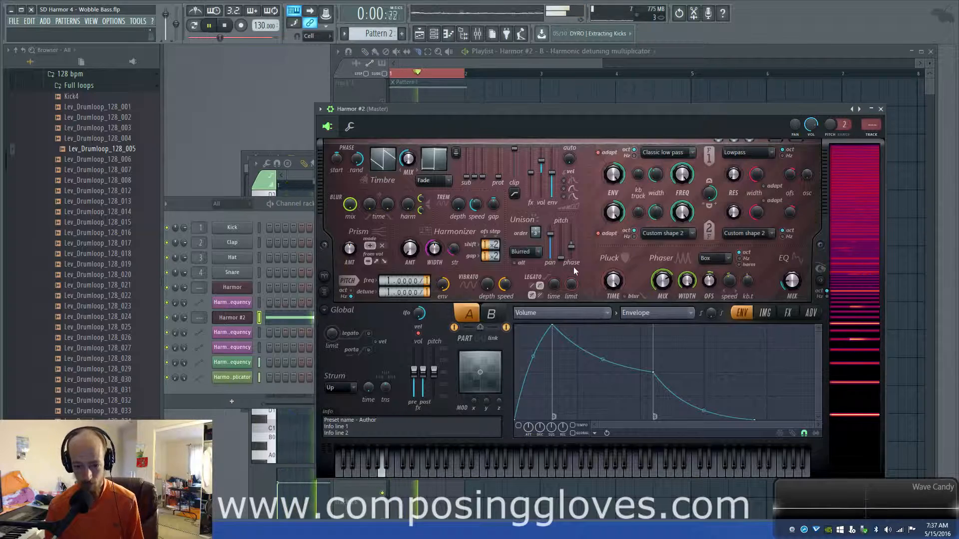
- Link part A's filter 1 frequency to the Harmor #2 - B - Filter 1 frequency controller and play the loop
right_click(685, 178)
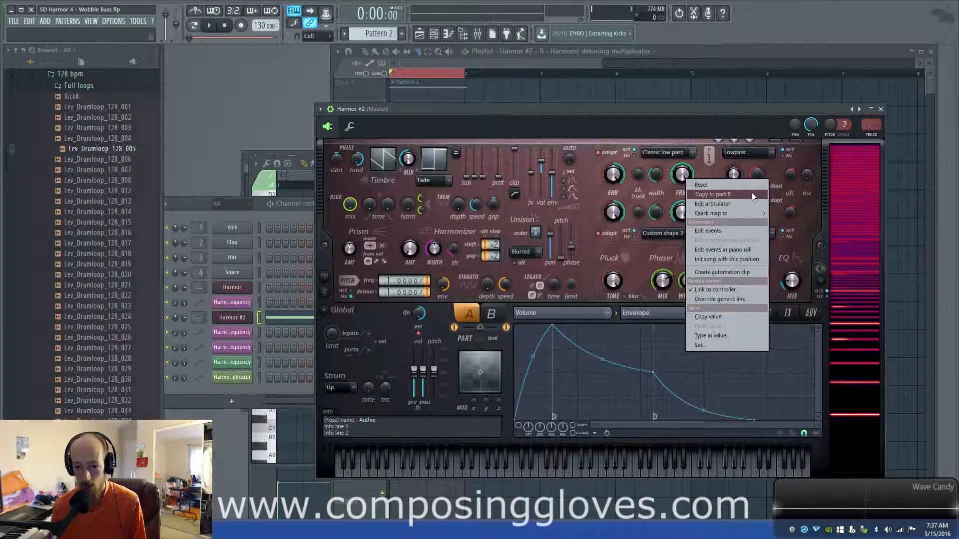
click(747, 293)
click(482, 256)
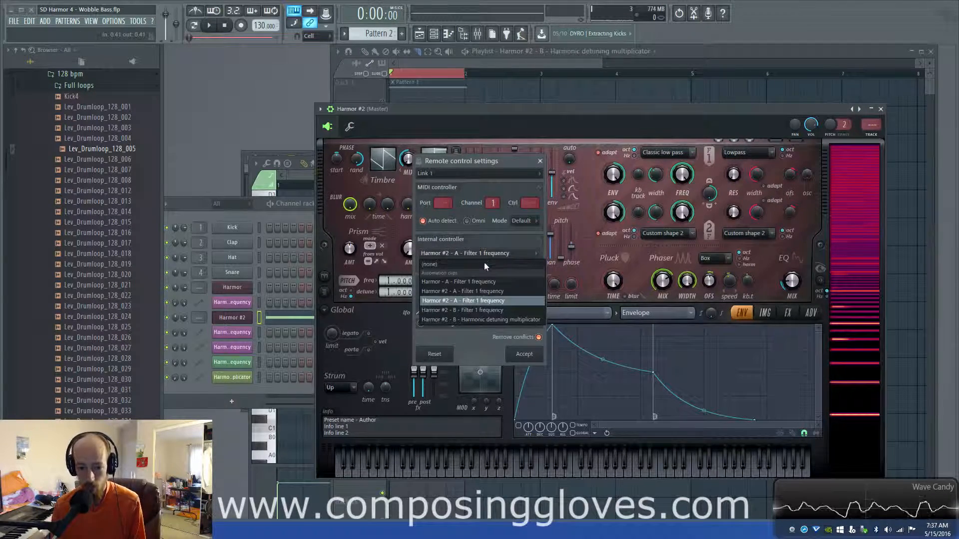
click(519, 310)
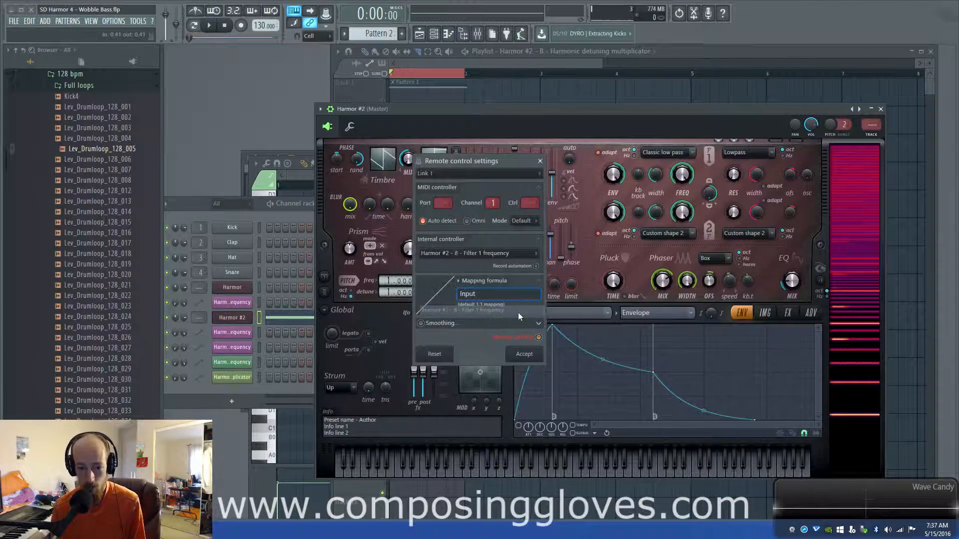
click(523, 354)
key(space)
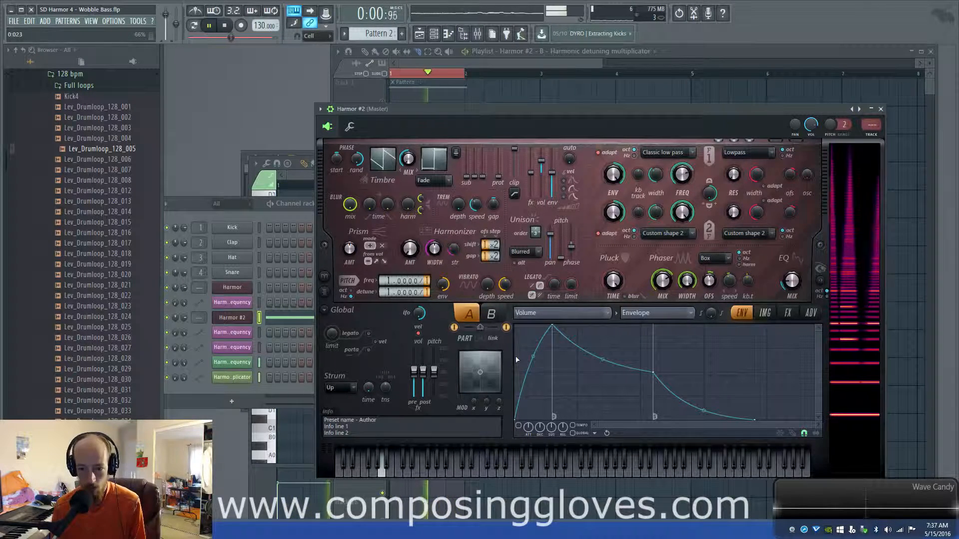
- Link part B's filter 1 frequency to the Harmor #2 - B - Filter 1 frequency controller and preview the result
click(498, 315)
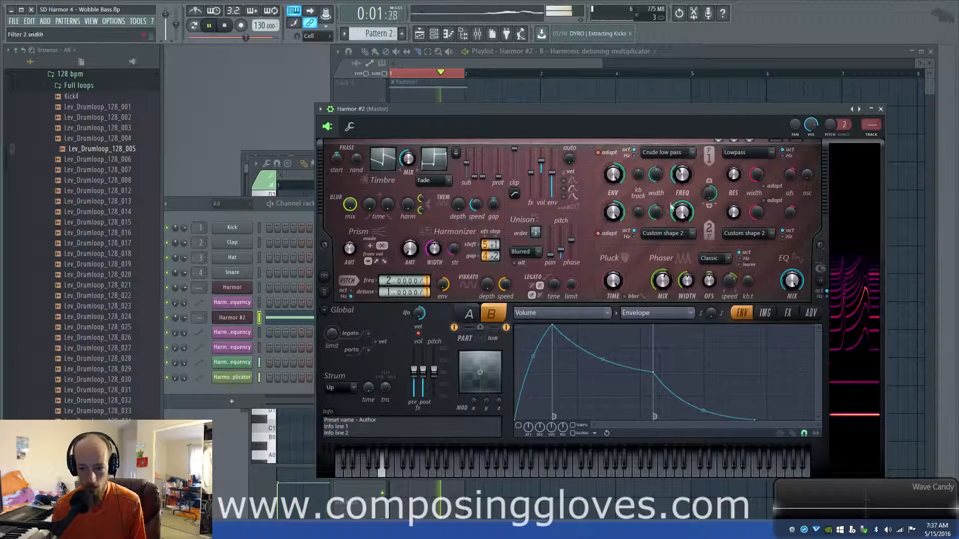
key(space)
right_click(688, 176)
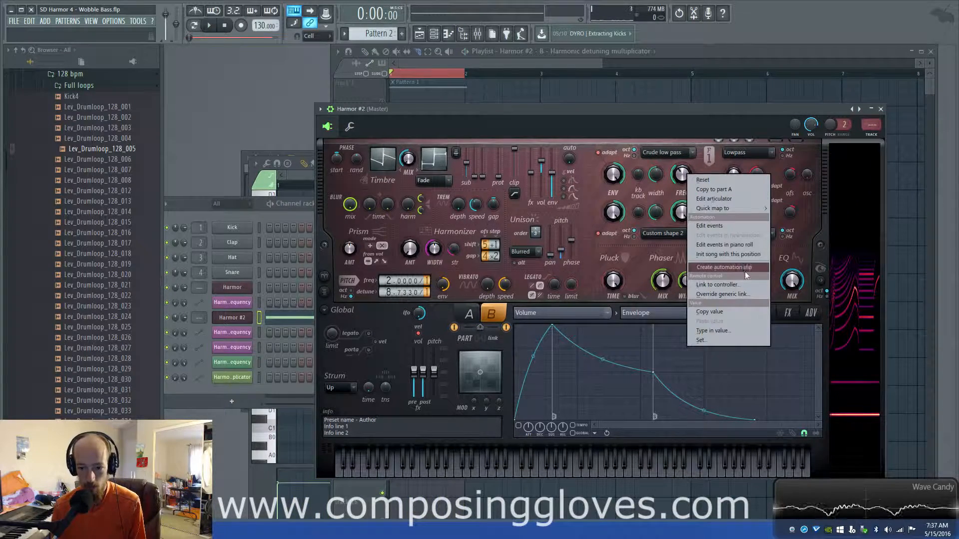
click(748, 284)
click(500, 247)
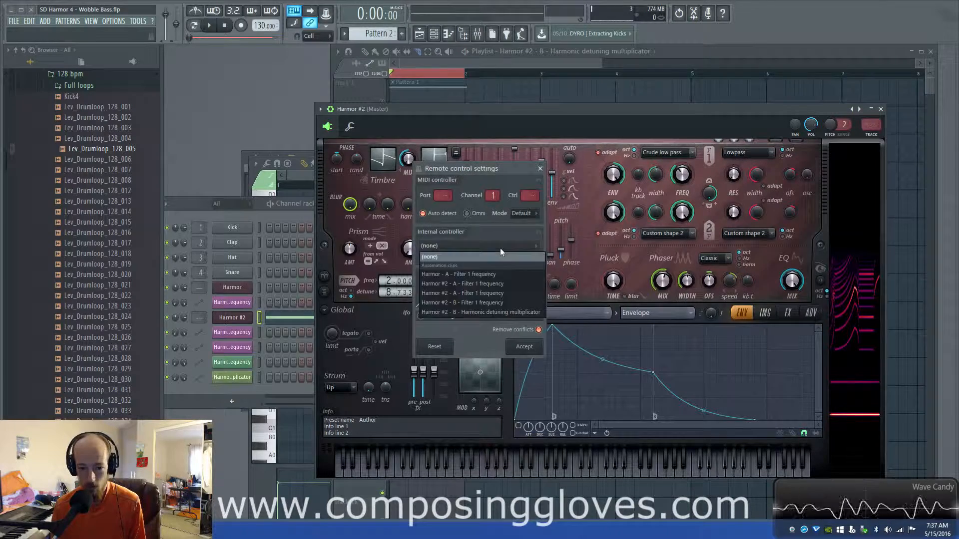
click(520, 304)
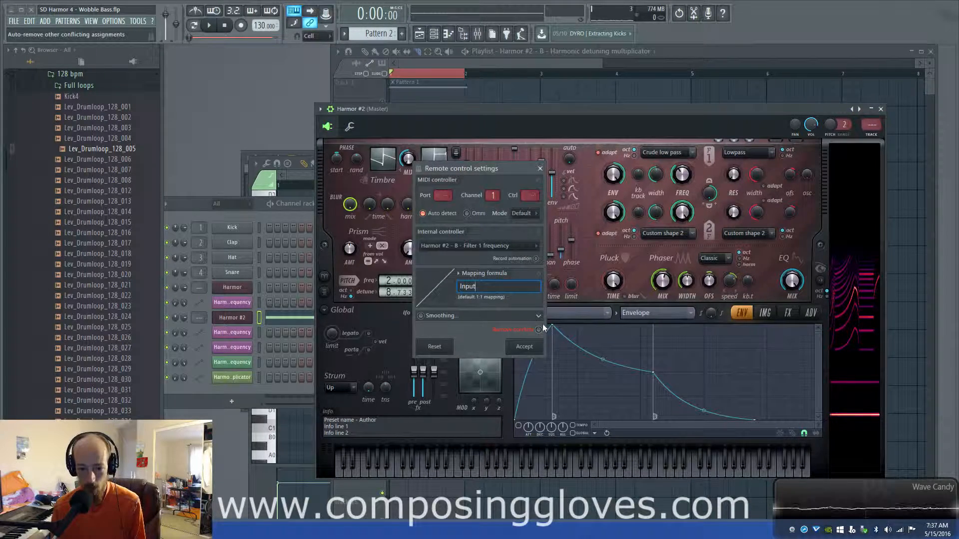
click(522, 346)
key(space)
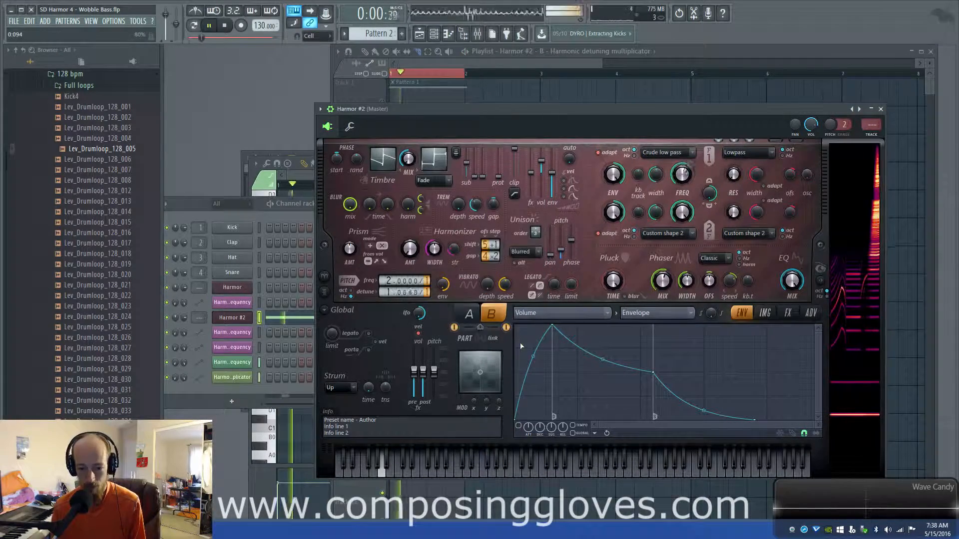
key(space)
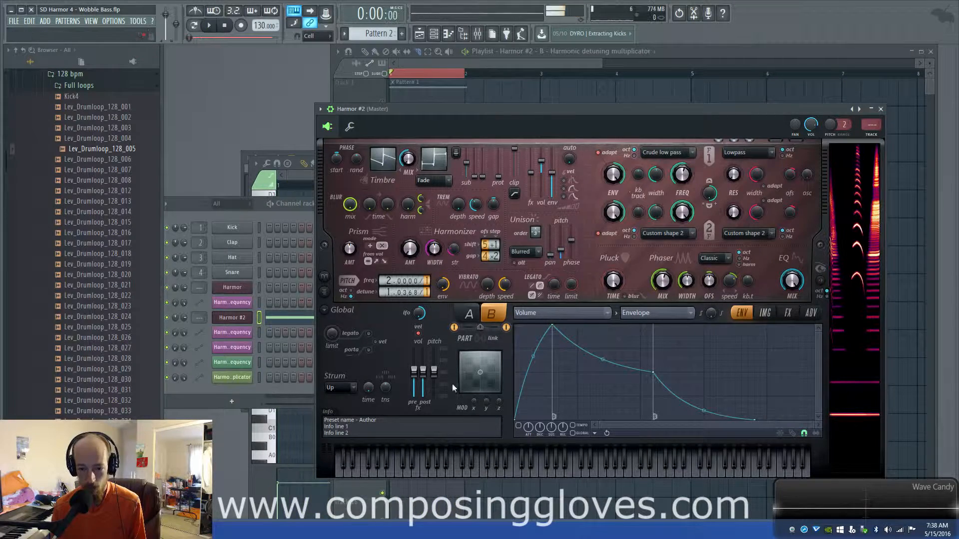
- Show part A's effects, try its pitch frequency divider, and raise its first sub-harmonic level during playback
click(469, 313)
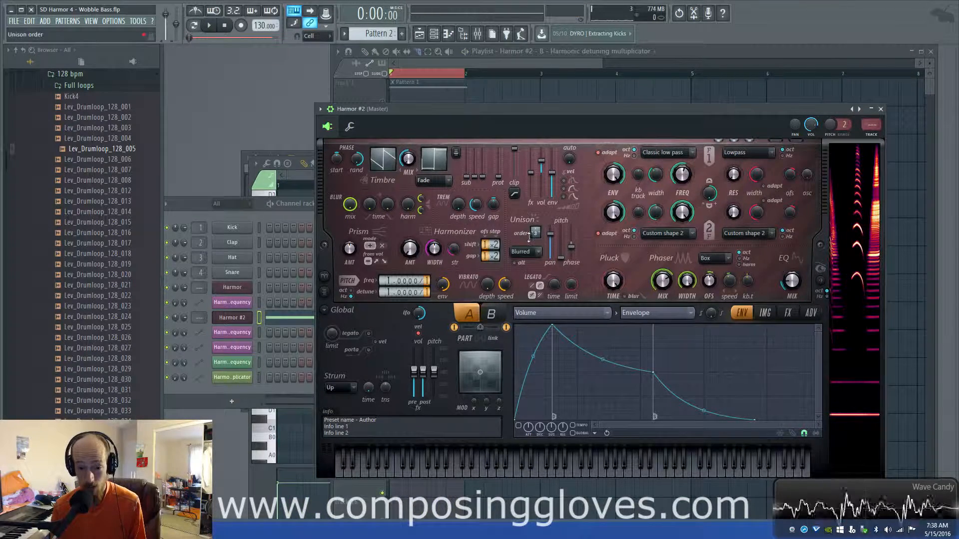
click(765, 312)
click(788, 312)
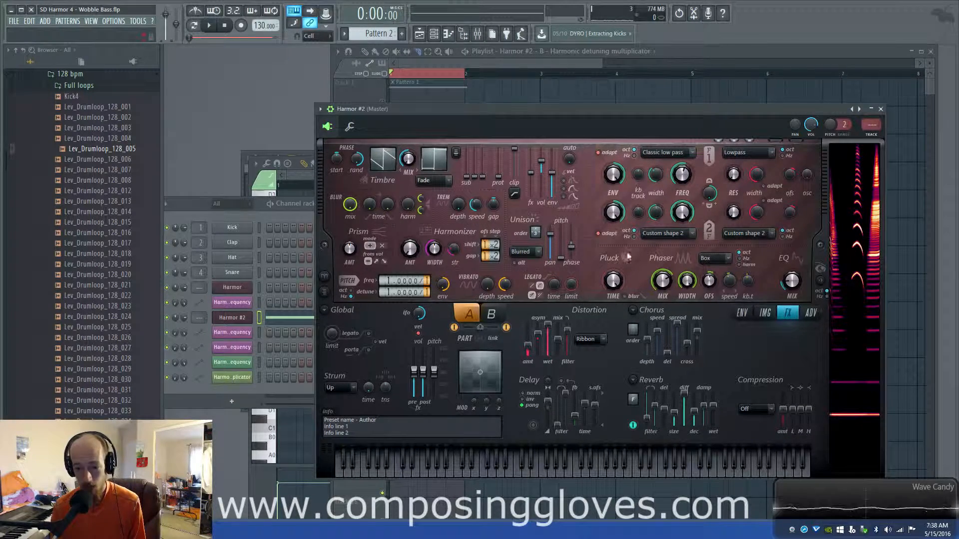
key(space)
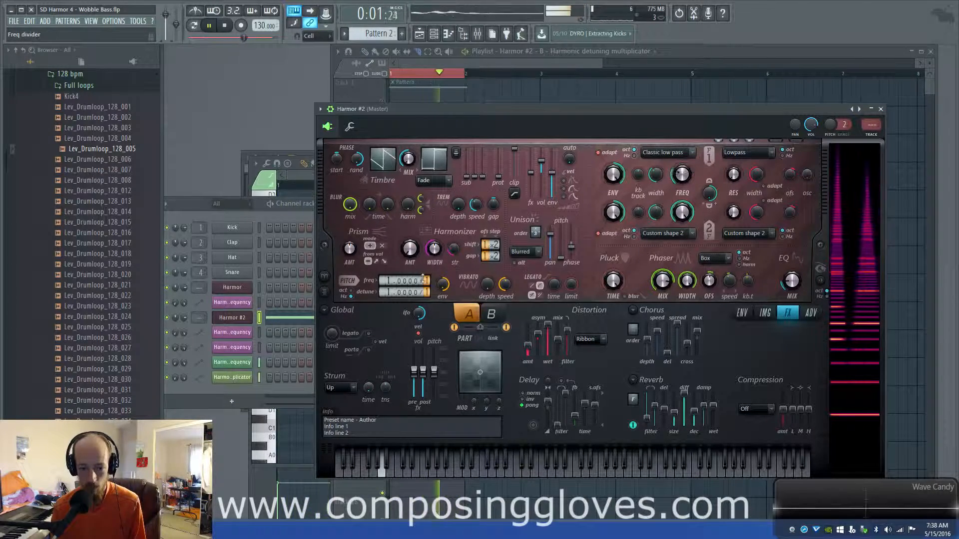
drag(427, 280, 427, 287)
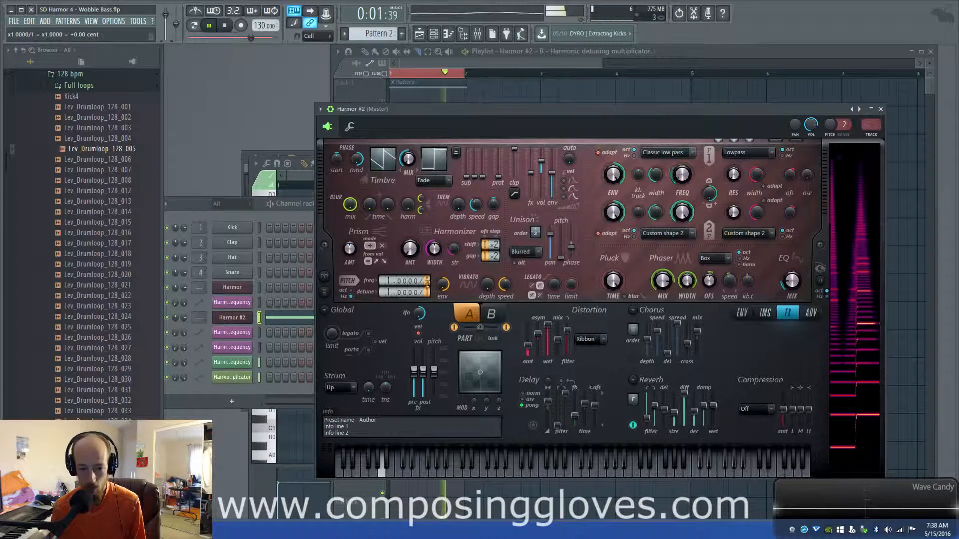
drag(466, 176, 467, 161)
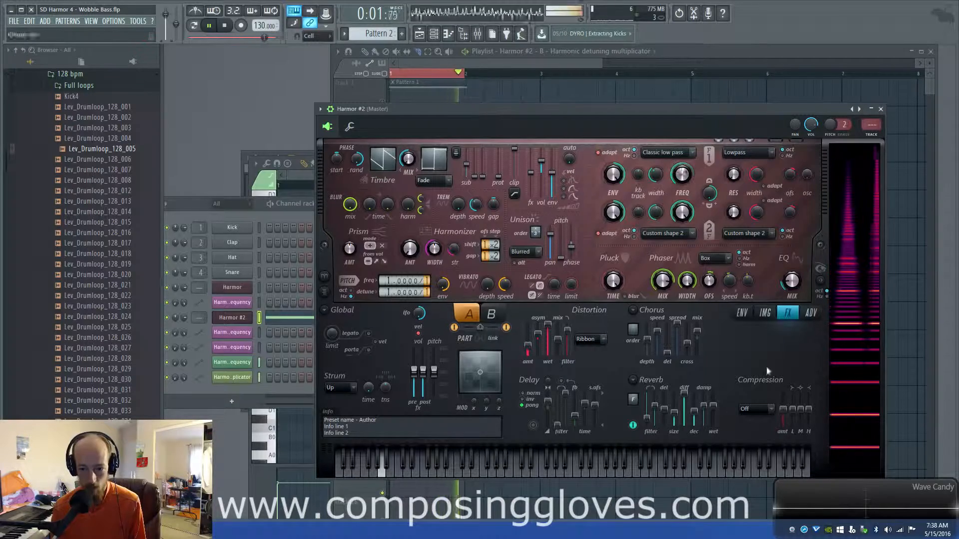
key(space)
- Set part A's global EQ mix to 100% and reshape its curve with a lowered low end and a mid-frequency peak dropping straight to a low point
click(794, 283)
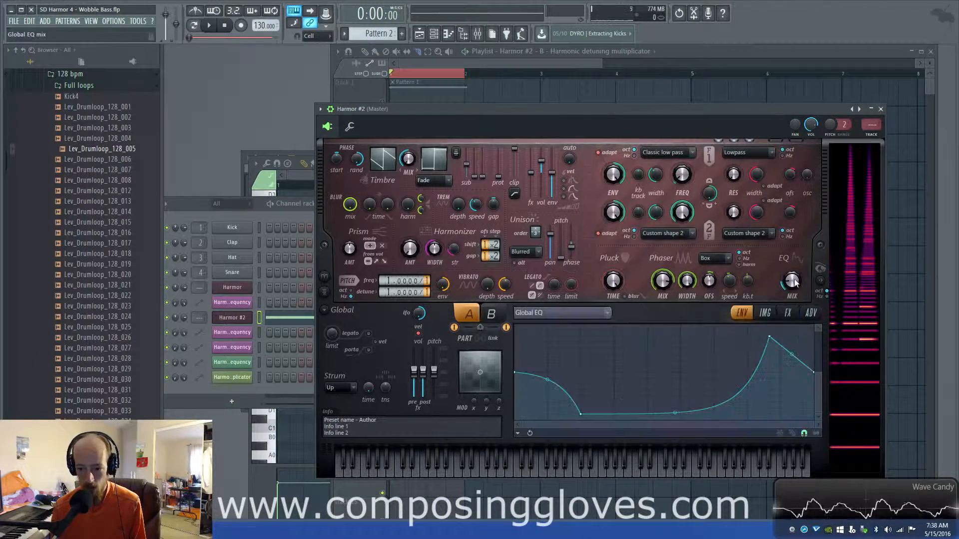
key(space)
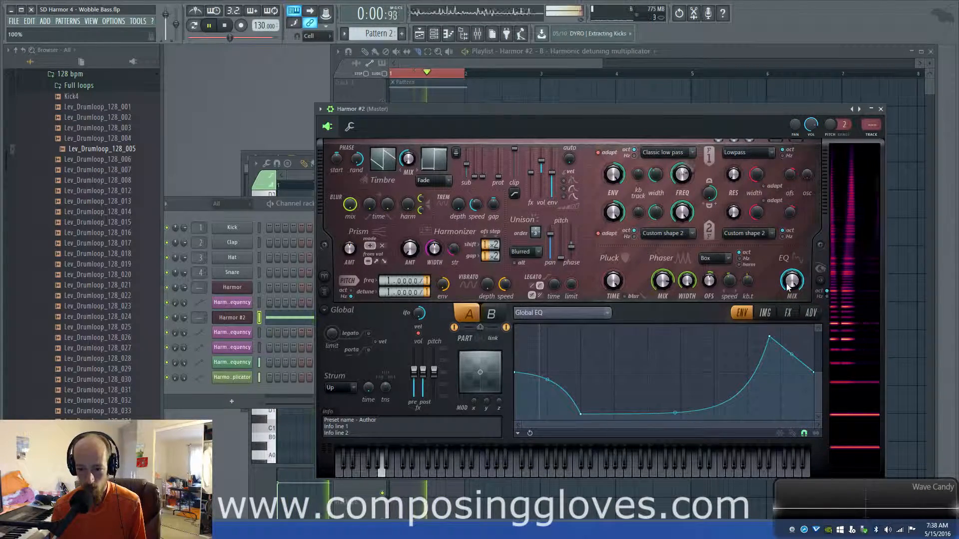
drag(583, 416, 547, 396)
right_click(624, 385)
mouse_move(625, 385)
mouse_down()
mouse_move(621, 312)
mouse_move(635, 399)
mouse_up()
right_click(692, 412)
drag(691, 412, 681, 422)
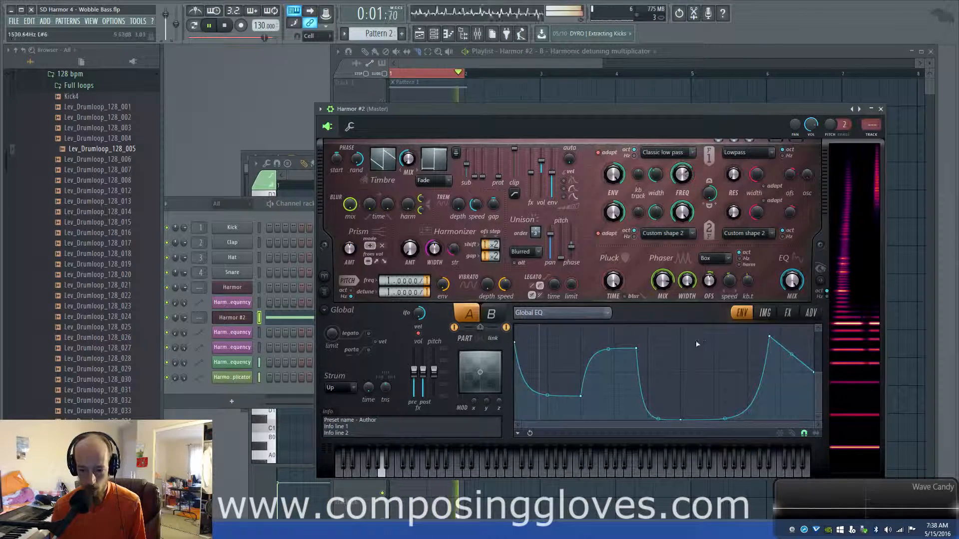
drag(608, 349, 694, 354)
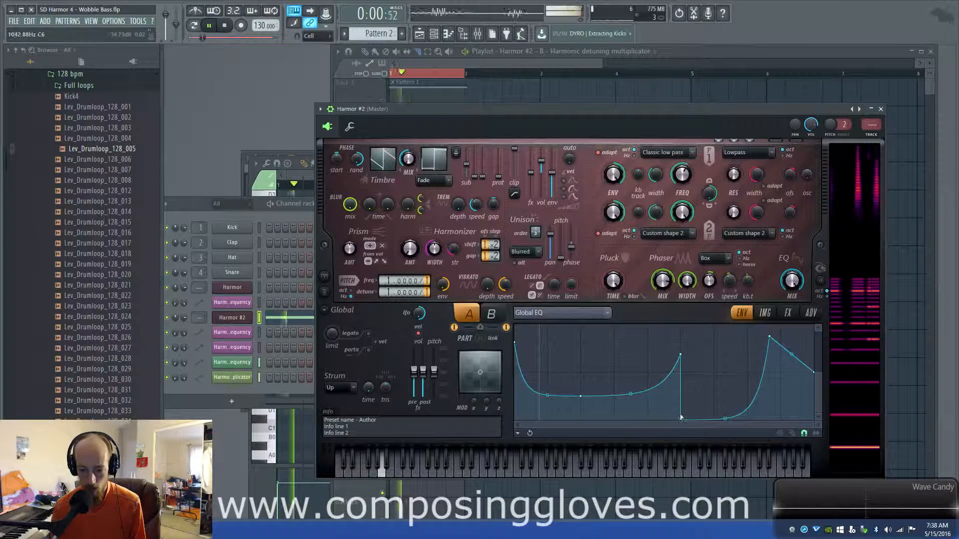
- Add a low point after the global EQ's mid peak and pull the high-frequency peak down into a dip
right_click(700, 390)
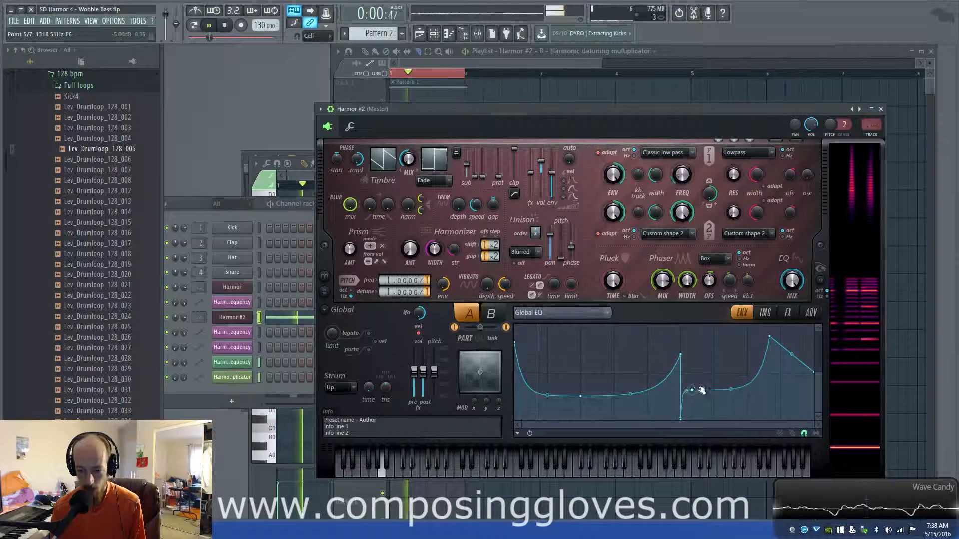
drag(700, 390, 725, 409)
key(space)
key(space)
drag(769, 338, 769, 402)
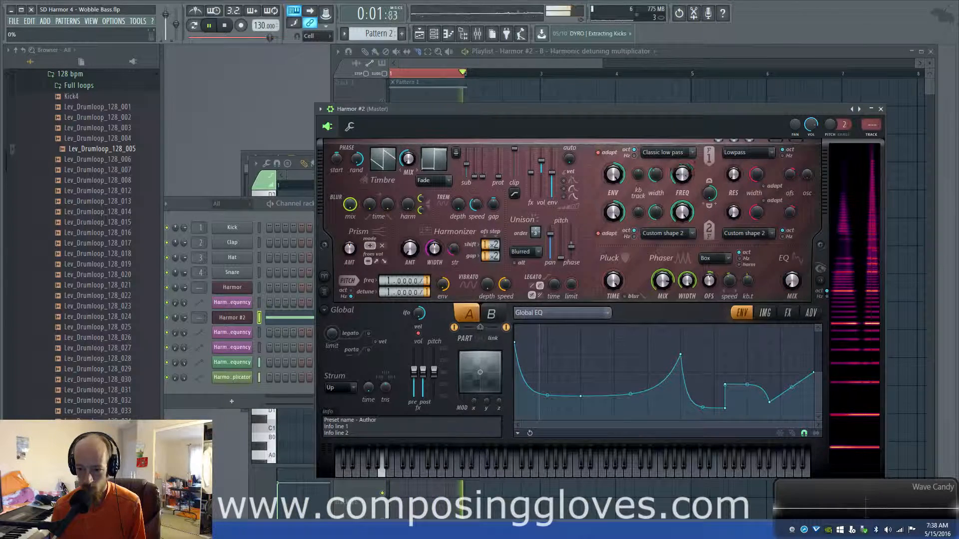
- View part A's image section, stop playback, and bring the playlist to the front
click(775, 316)
key(space)
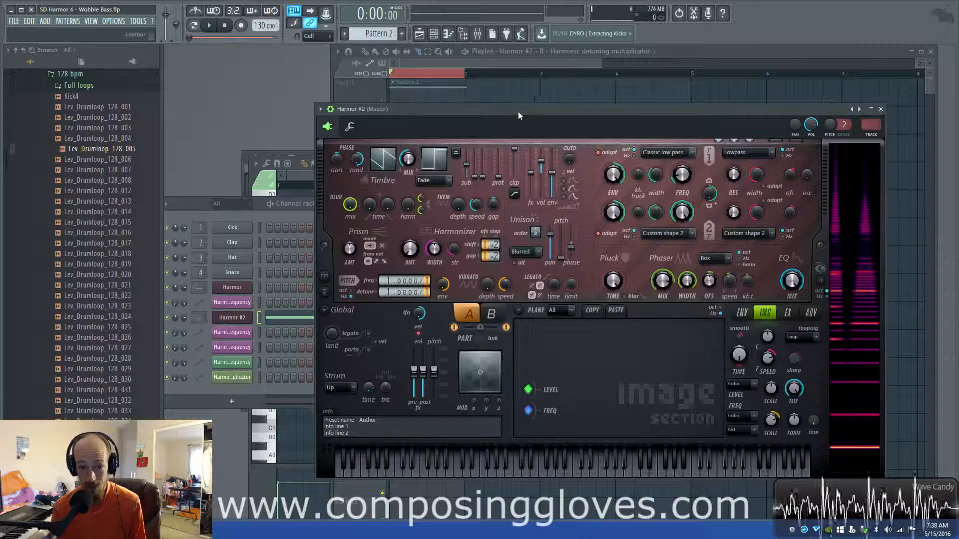
click(477, 54)
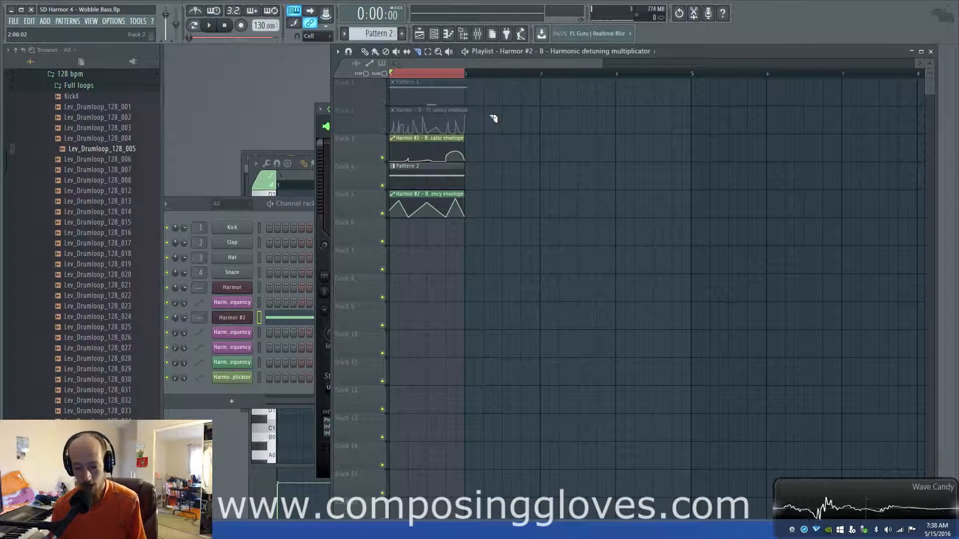